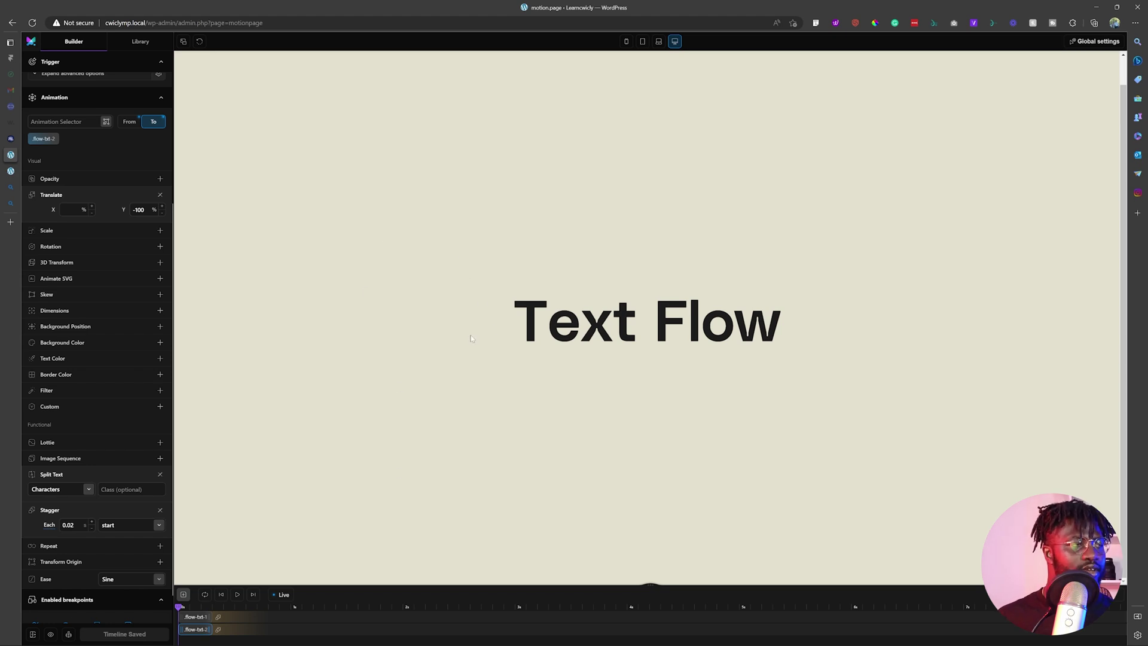
Switch to the Text Flow page in the WordPress editor and duplicate its section.
{"action": "left_click", "coordinate": [11, 171]}
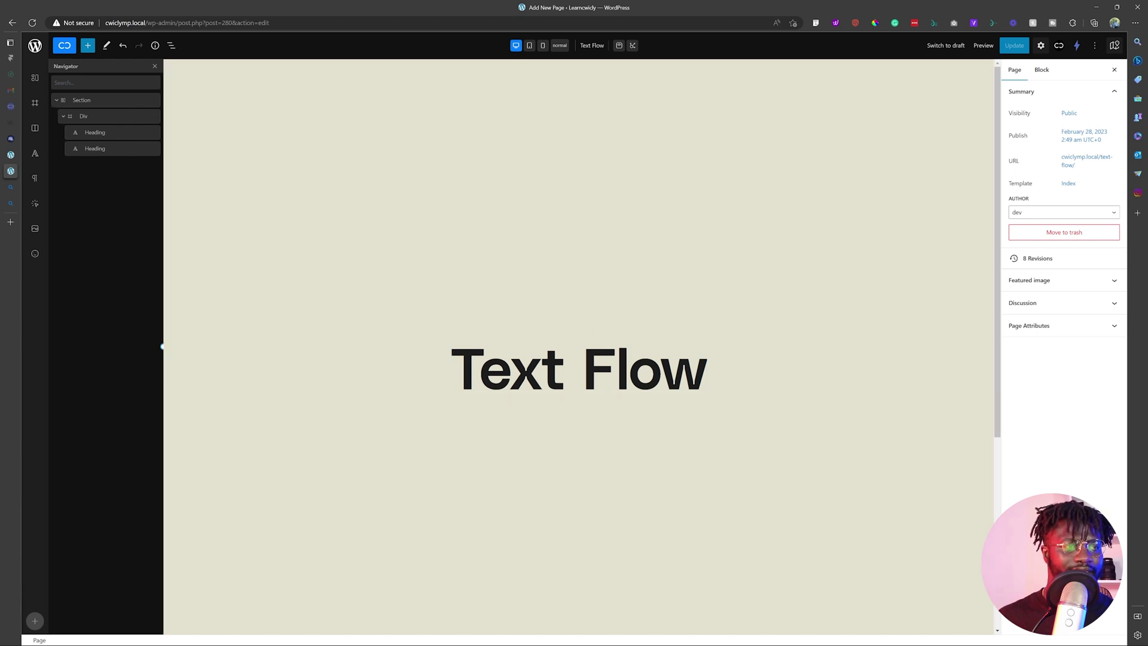
{"action": "left_click", "coordinate": [57, 101]}
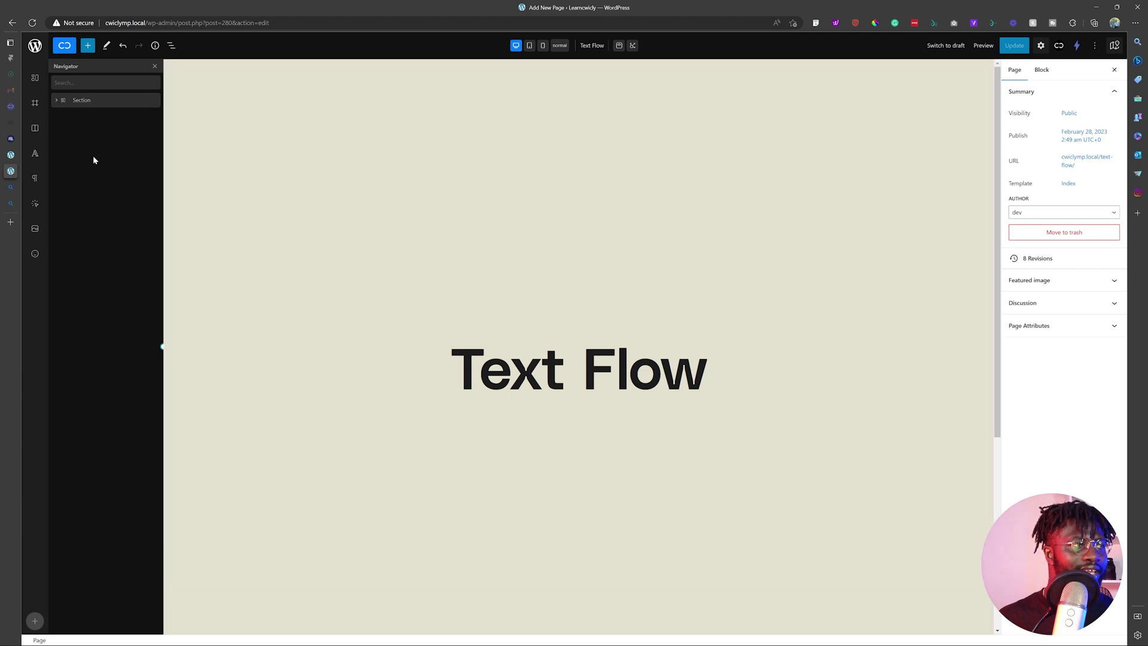
{"action": "left_click", "coordinate": [94, 101]}
{"action": "right_click", "coordinate": [93, 103]}
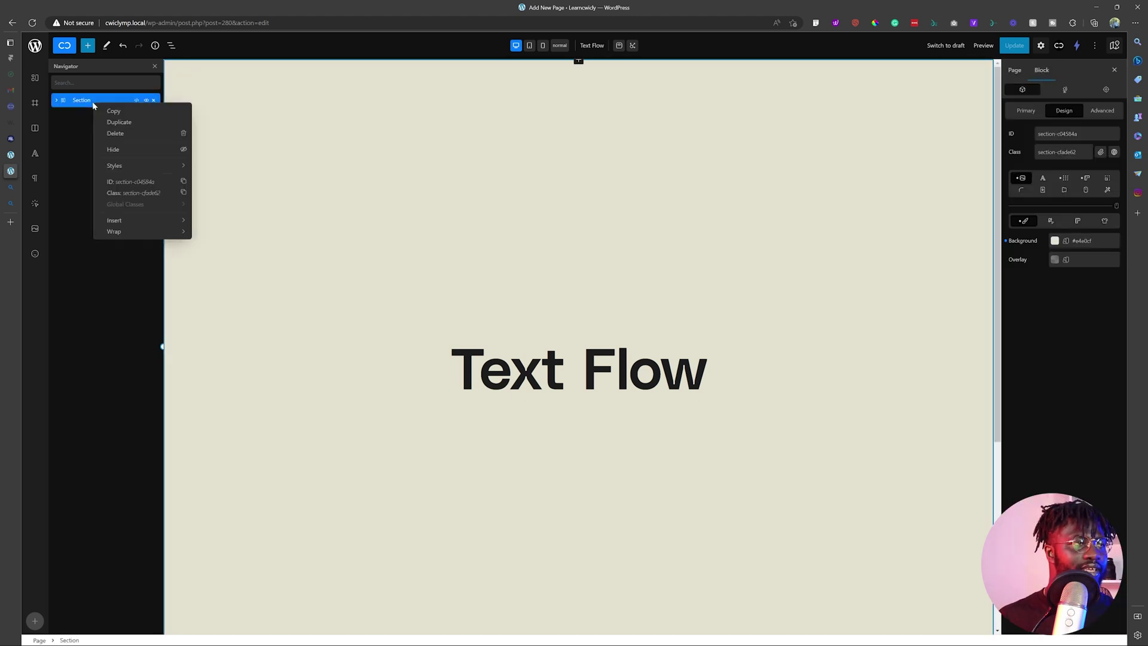
{"action": "left_click", "coordinate": [132, 123]}
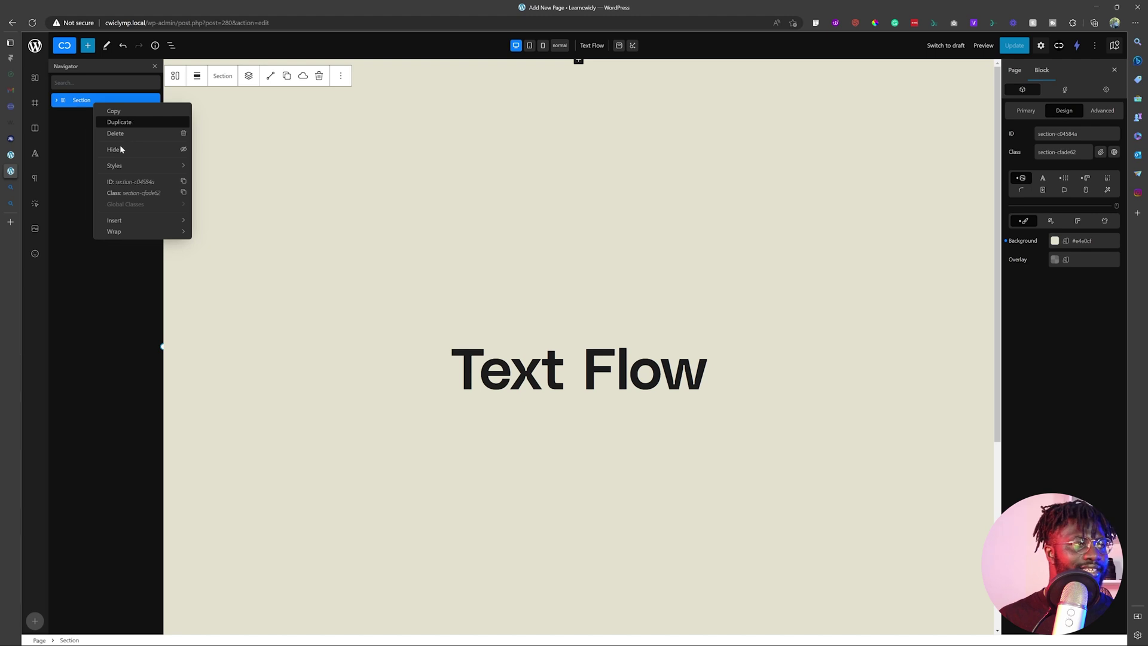
Delete the div containing both headings from the duplicated section.
{"action": "left_click", "coordinate": [56, 117]}
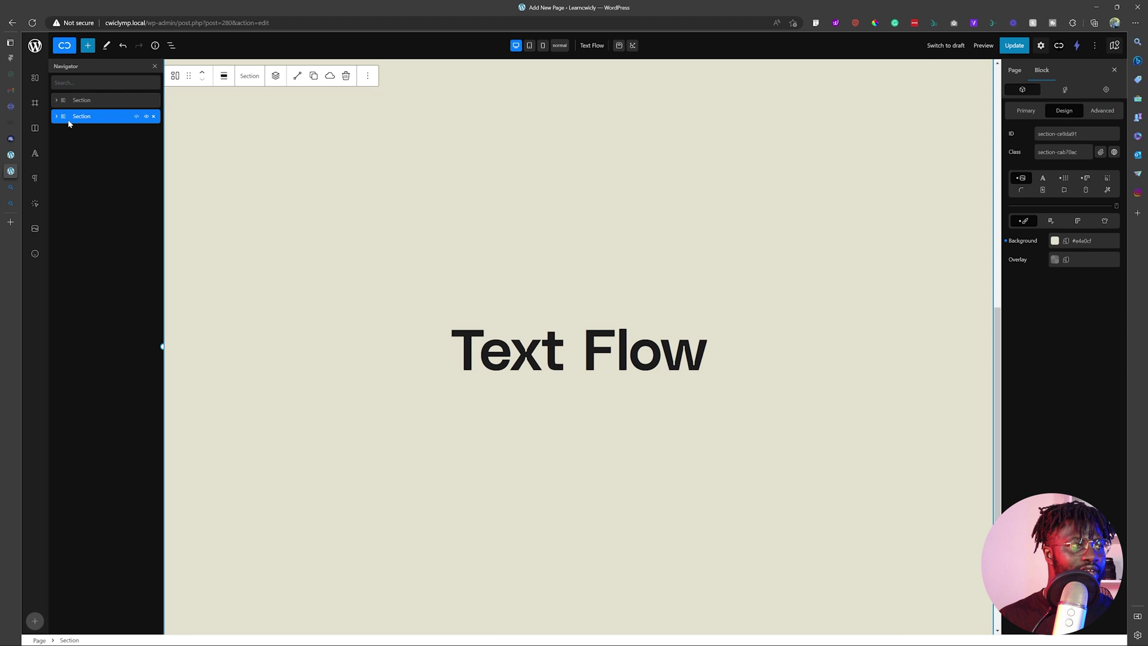
{"action": "left_click", "coordinate": [56, 117]}
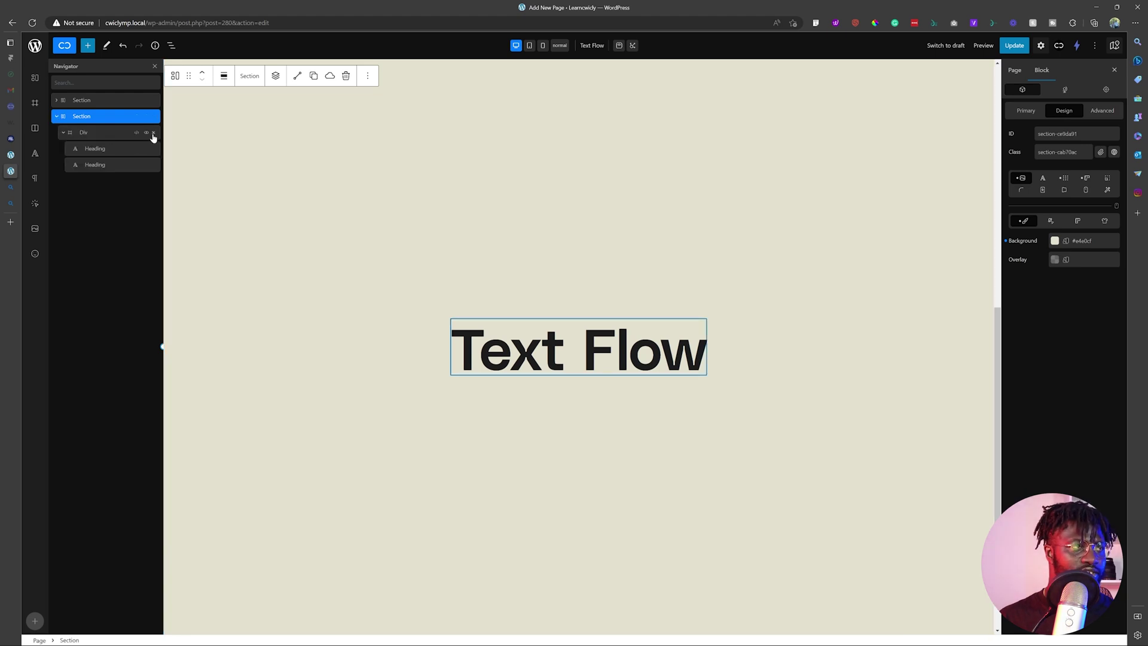
{"action": "left_click", "coordinate": [154, 132]}
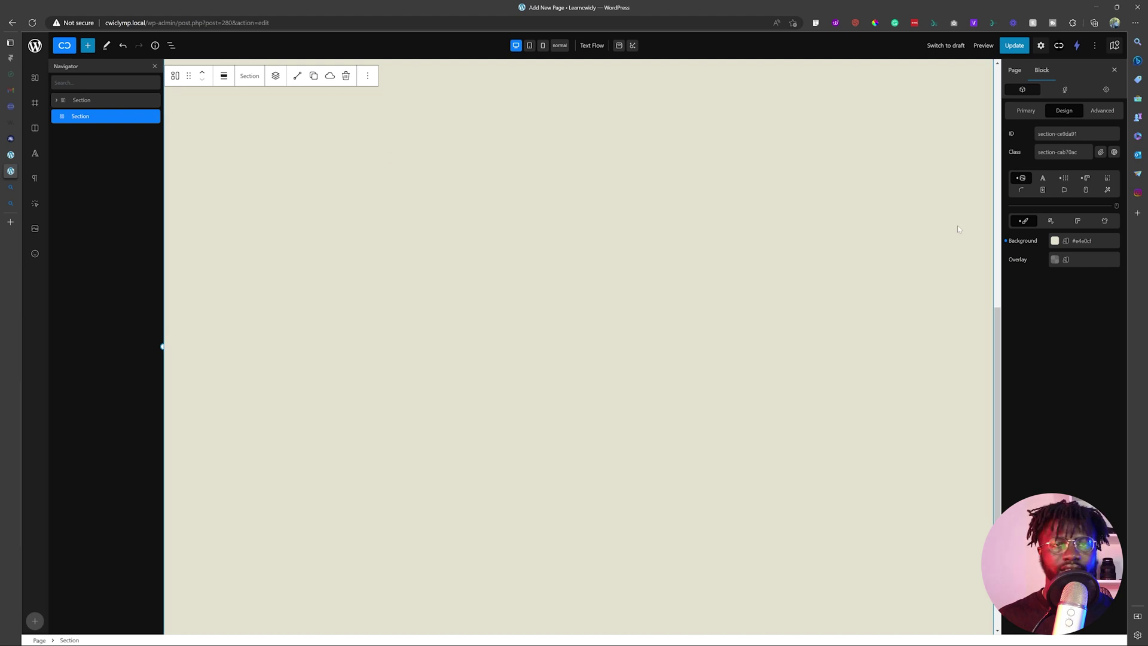
Set the duplicated section's background color to #CEE2E3 and save the page.
{"action": "left_click", "coordinate": [1054, 240]}
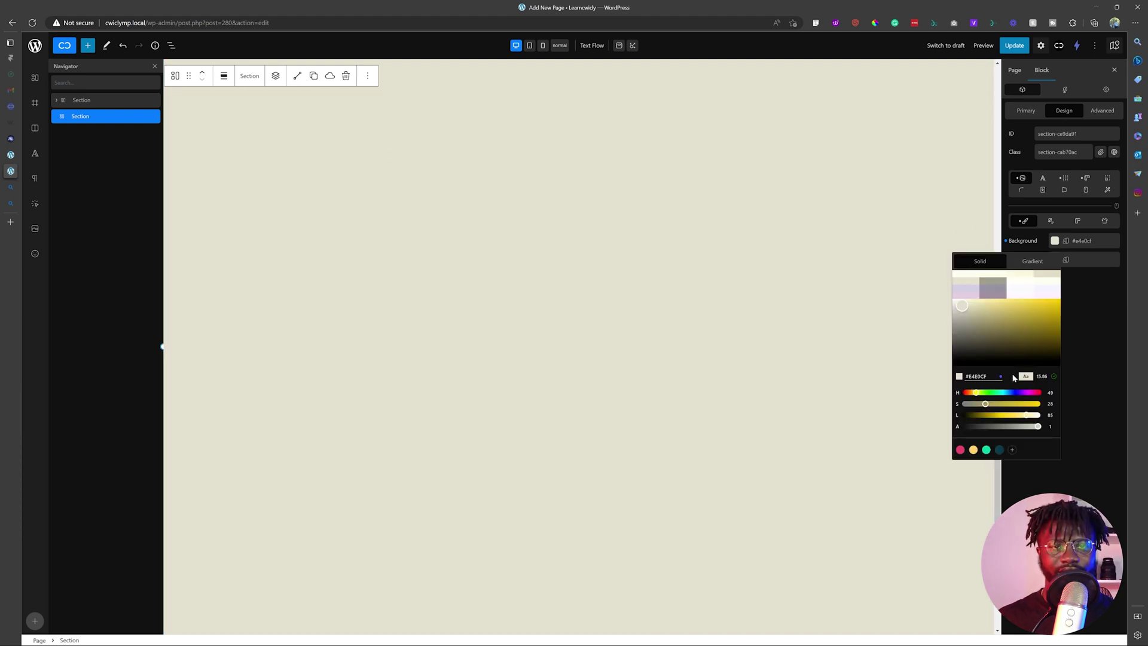
{"action": "left_click_drag", "start_coordinate": [976, 392], "coordinate": [1003, 392]}
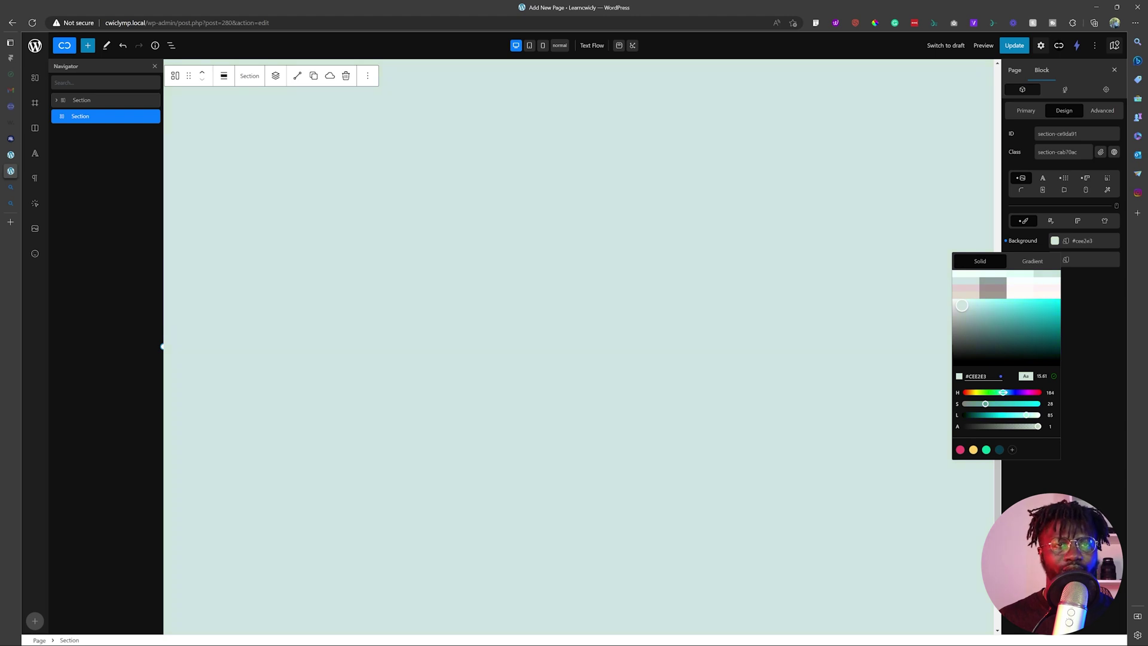
{"action": "key", "text": "ctrl+s"}
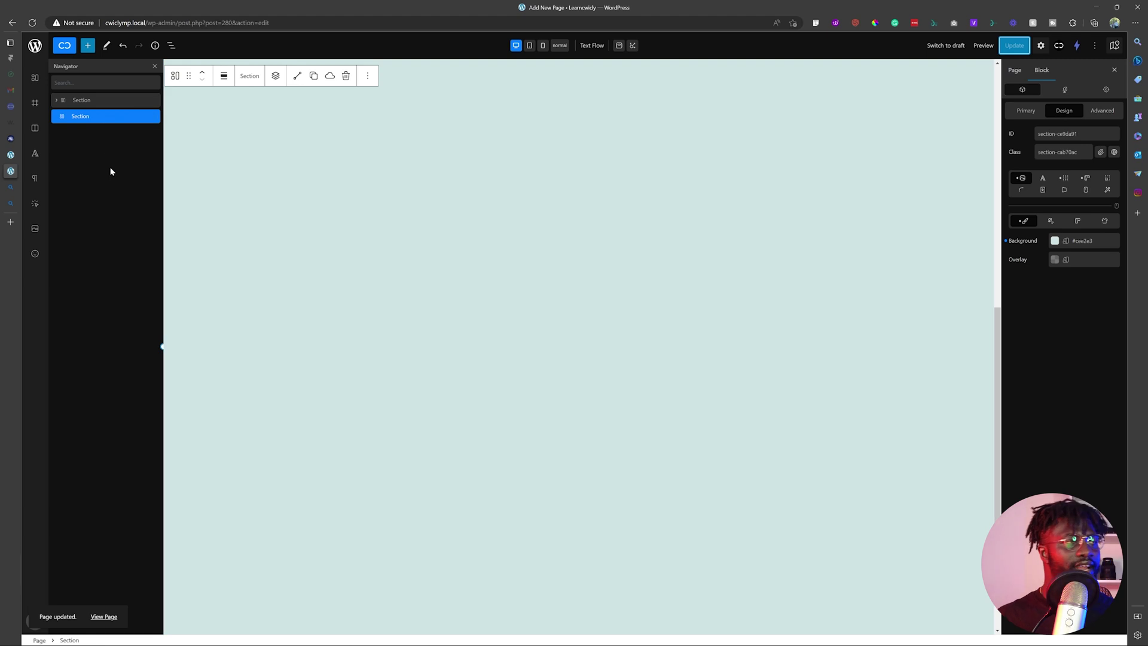
Add a div to the second section and insert a heading inside it reading "Text Reveal".
{"action": "left_click", "coordinate": [34, 103]}
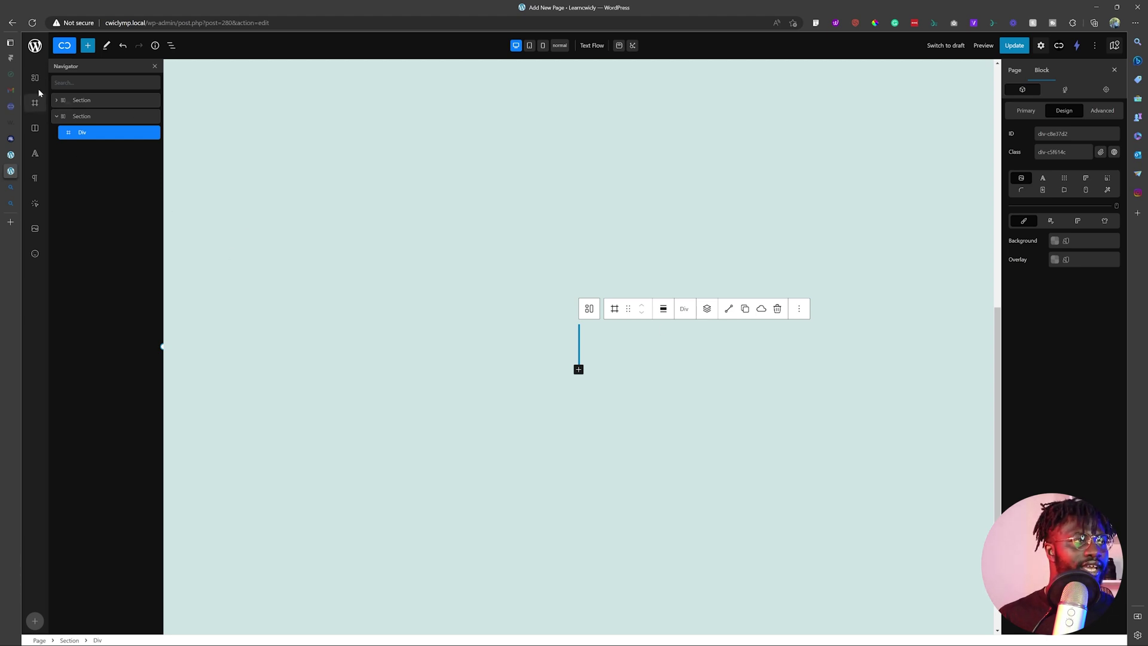
{"action": "left_click", "coordinate": [36, 155]}
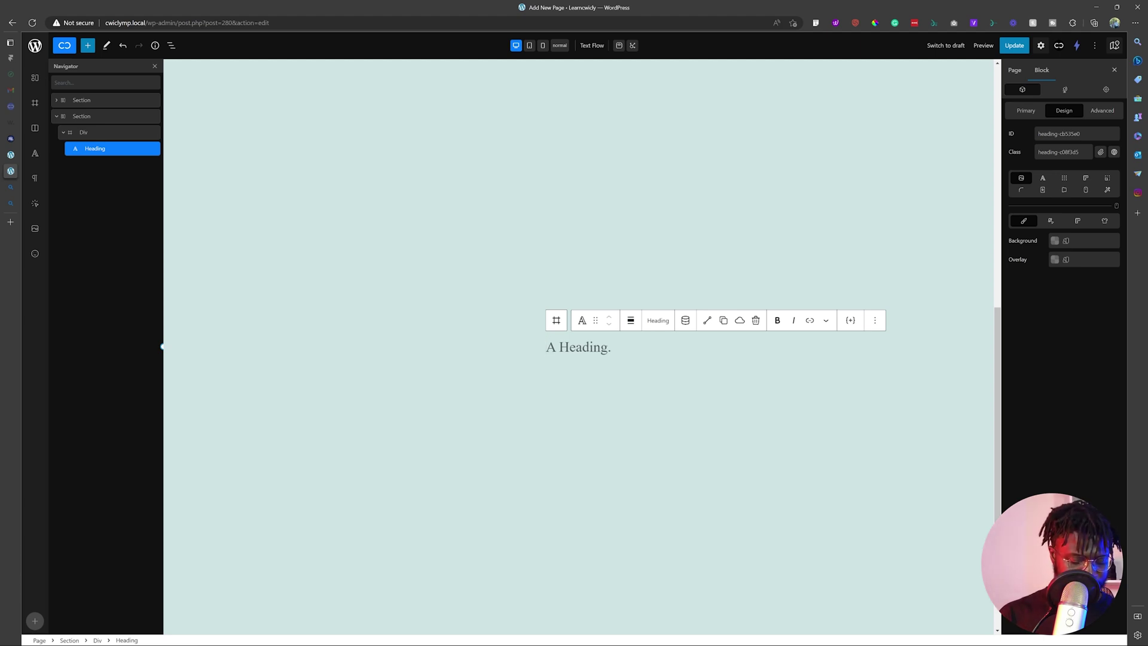
{"action": "type", "text": "Text"}
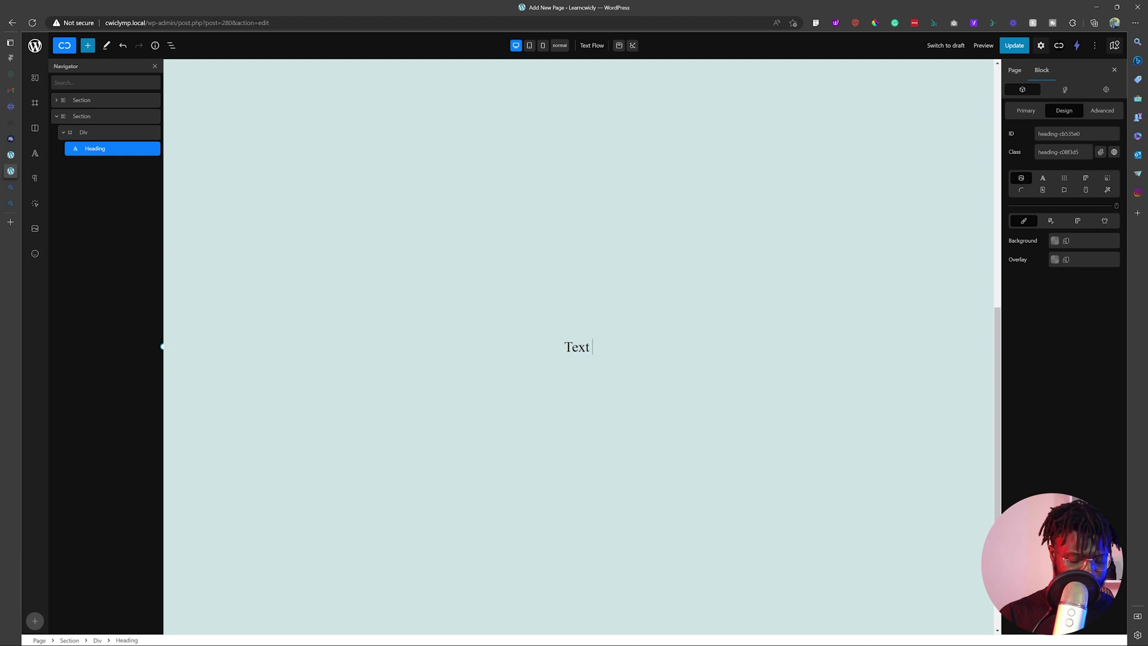
{"action": "type", "text": " Reveal"}
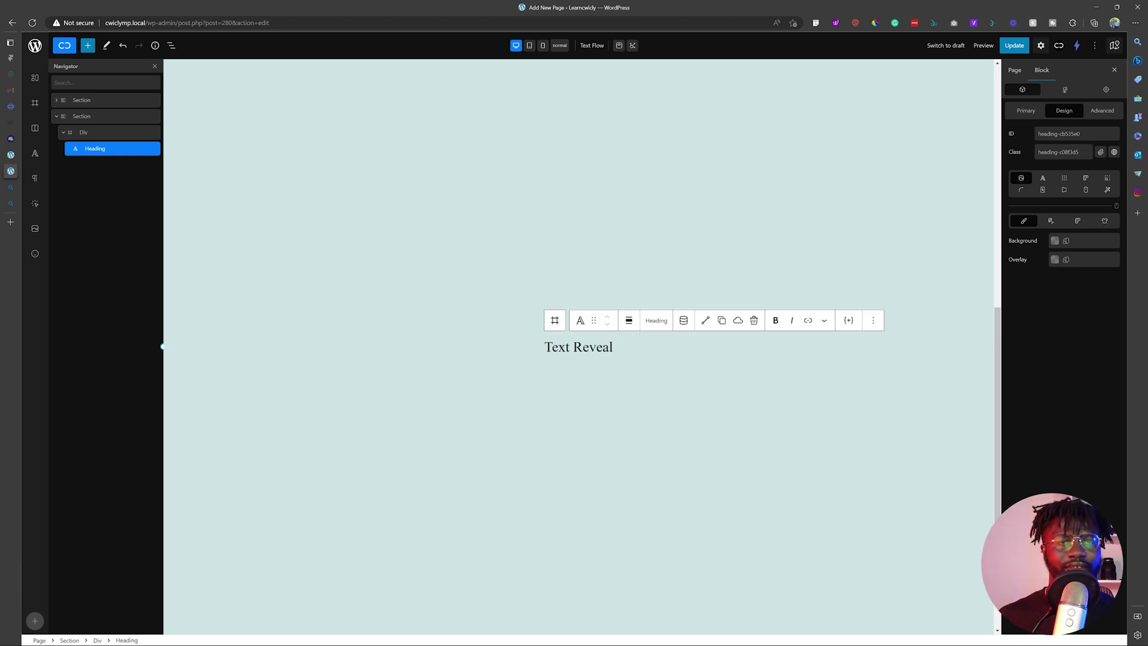
Set the Text Reveal heading's font to PolySans at size 128.
{"action": "left_click", "coordinate": [1042, 177]}
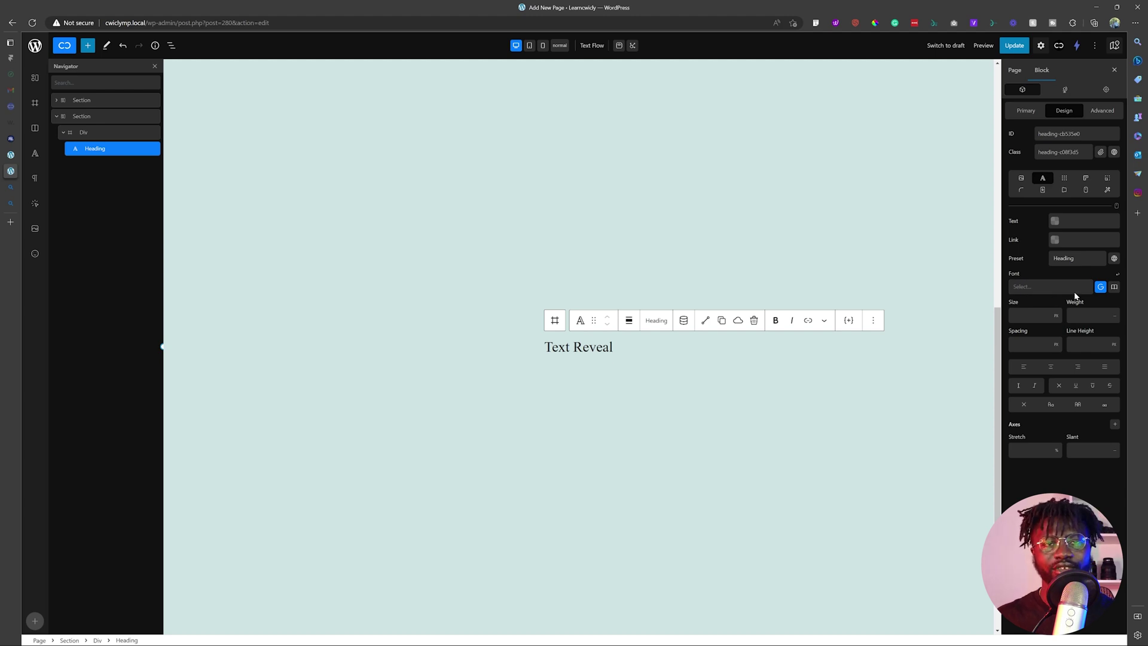
{"action": "left_click", "coordinate": [1100, 287]}
{"action": "left_click", "coordinate": [1042, 286]}
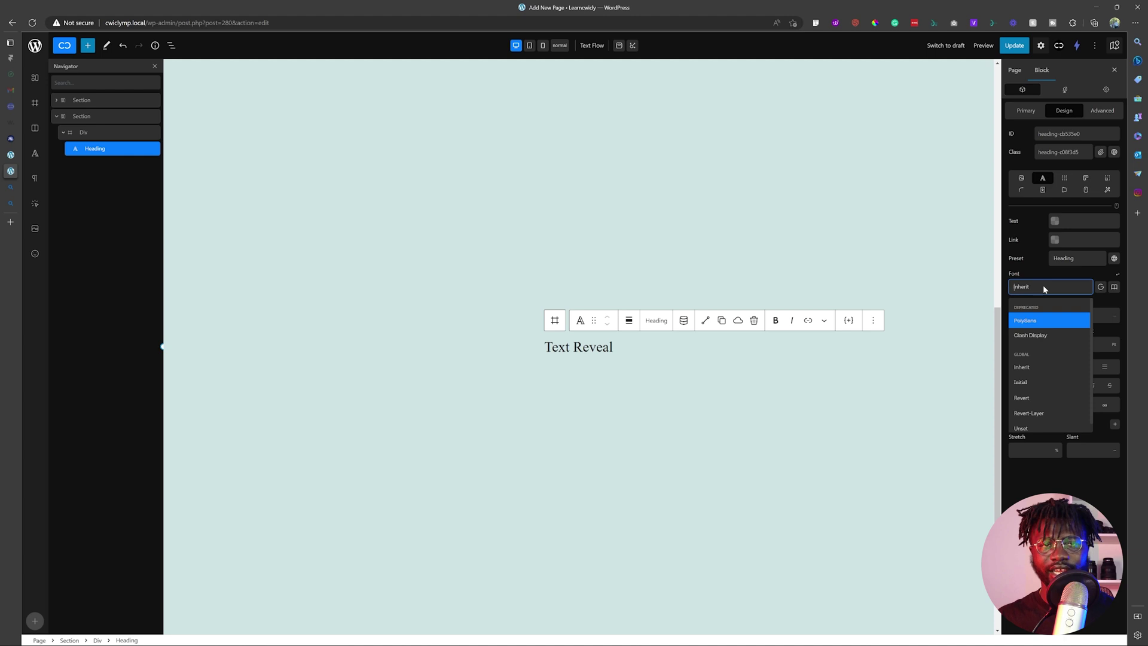
{"action": "left_click", "coordinate": [1034, 321]}
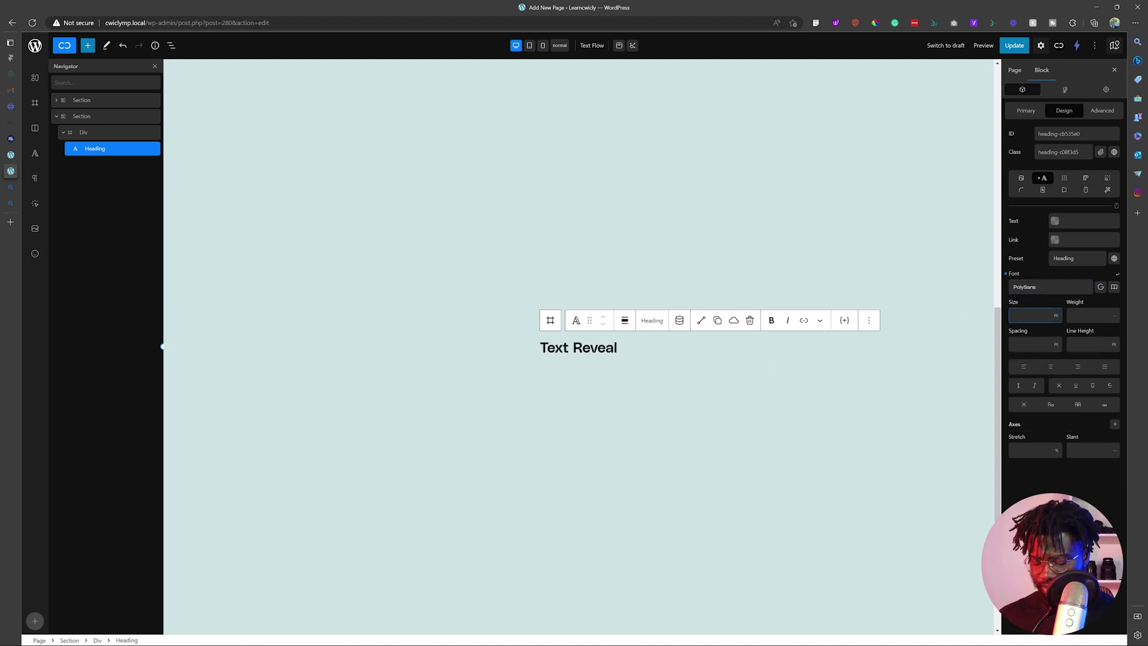
{"action": "type", "text": "128"}
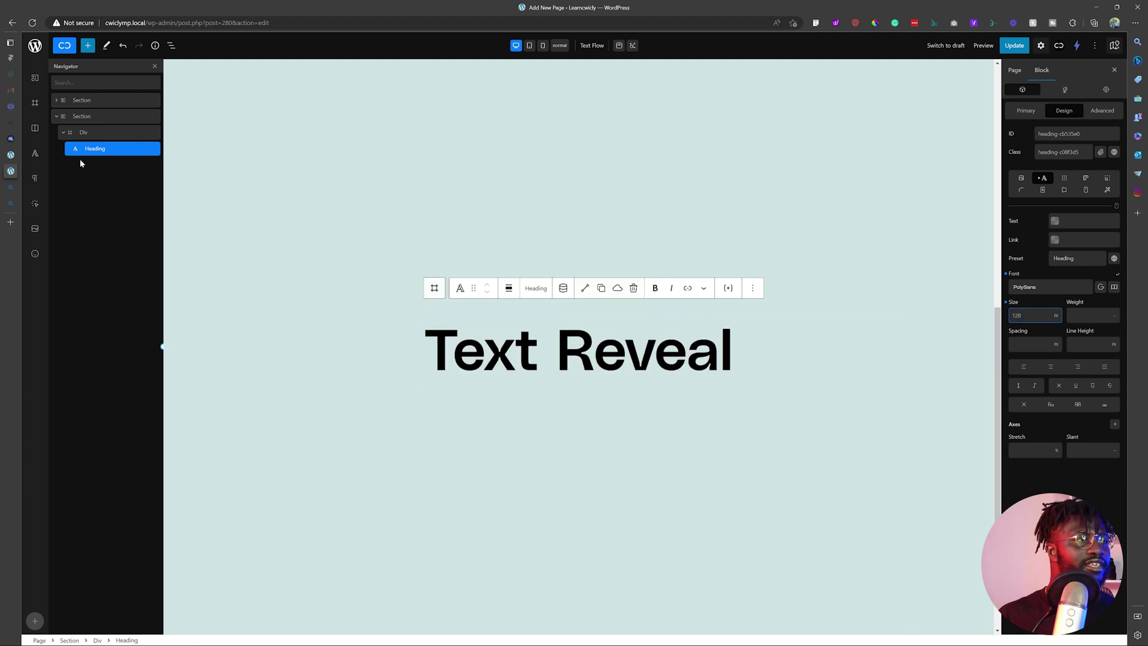
Set the Text Reveal heading's class to txt-rev-1 and its line height to 1em.
{"action": "double_click", "coordinate": [1070, 133]}
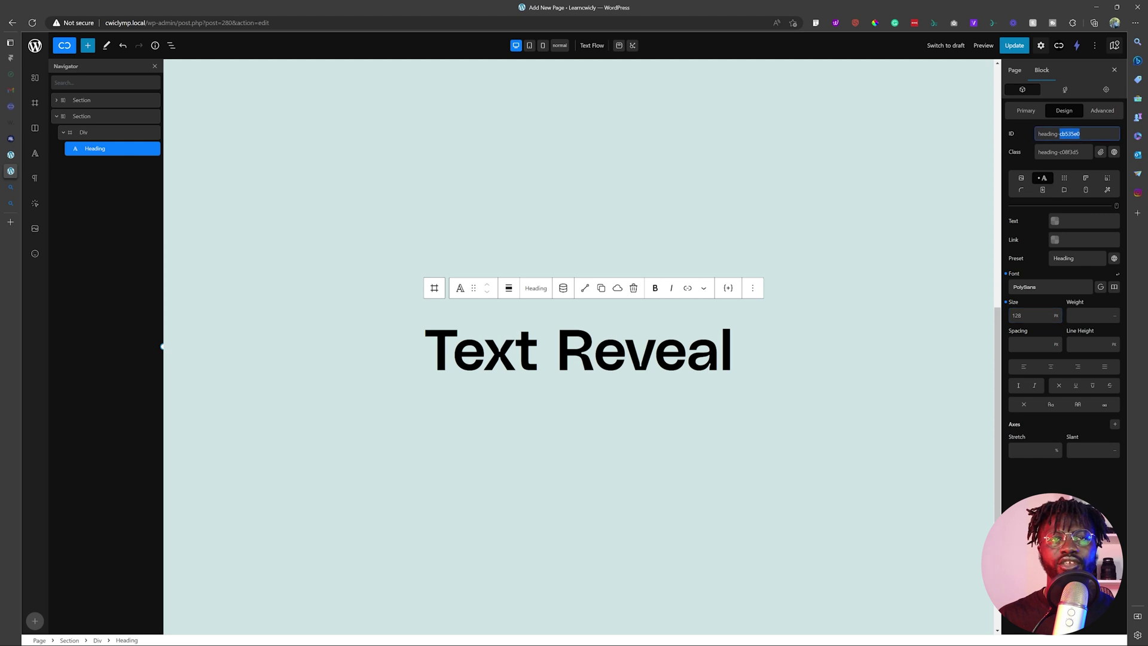
{"action": "key", "text": "Tab"}
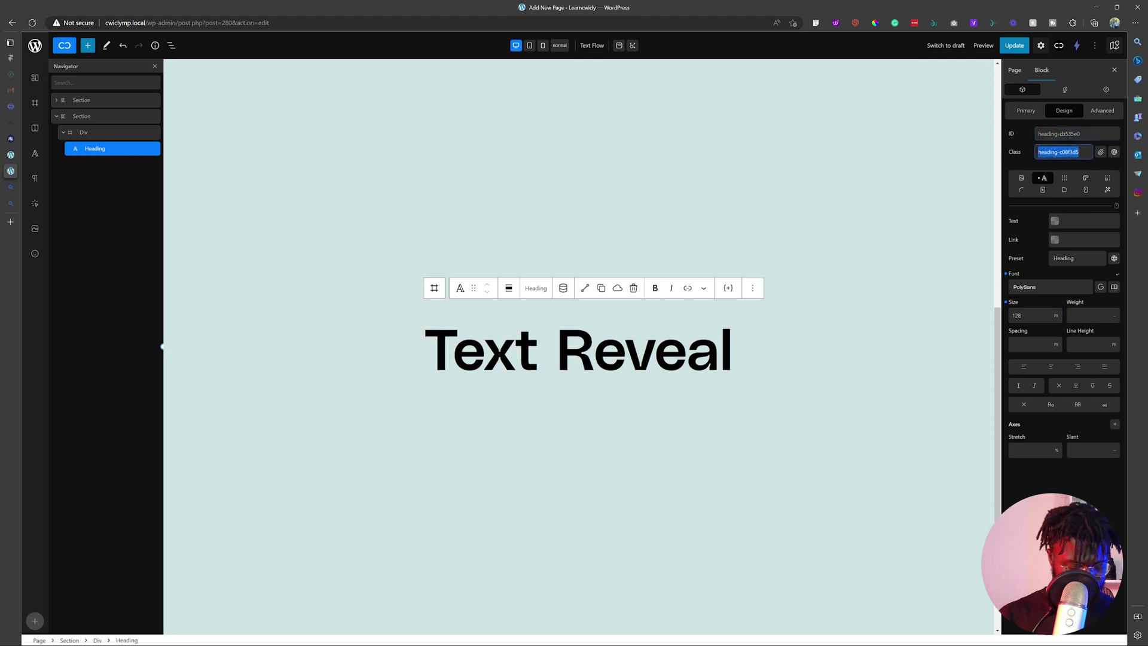
{"action": "type", "text": "txt-rev-1"}
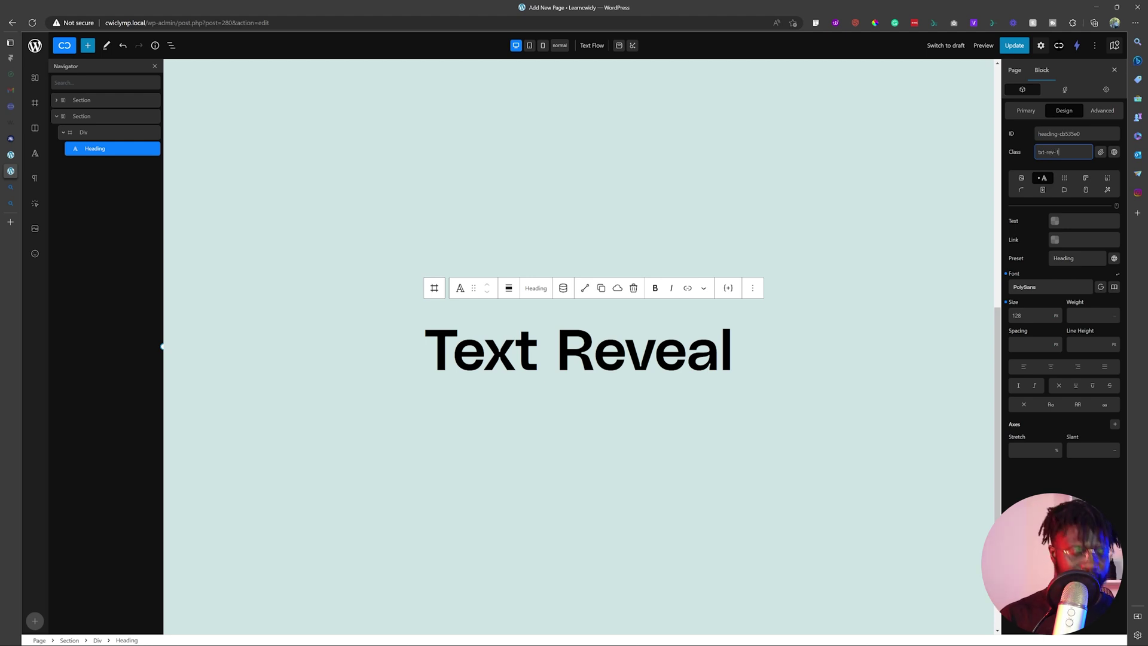
{"action": "key", "text": "ctrl+a"}
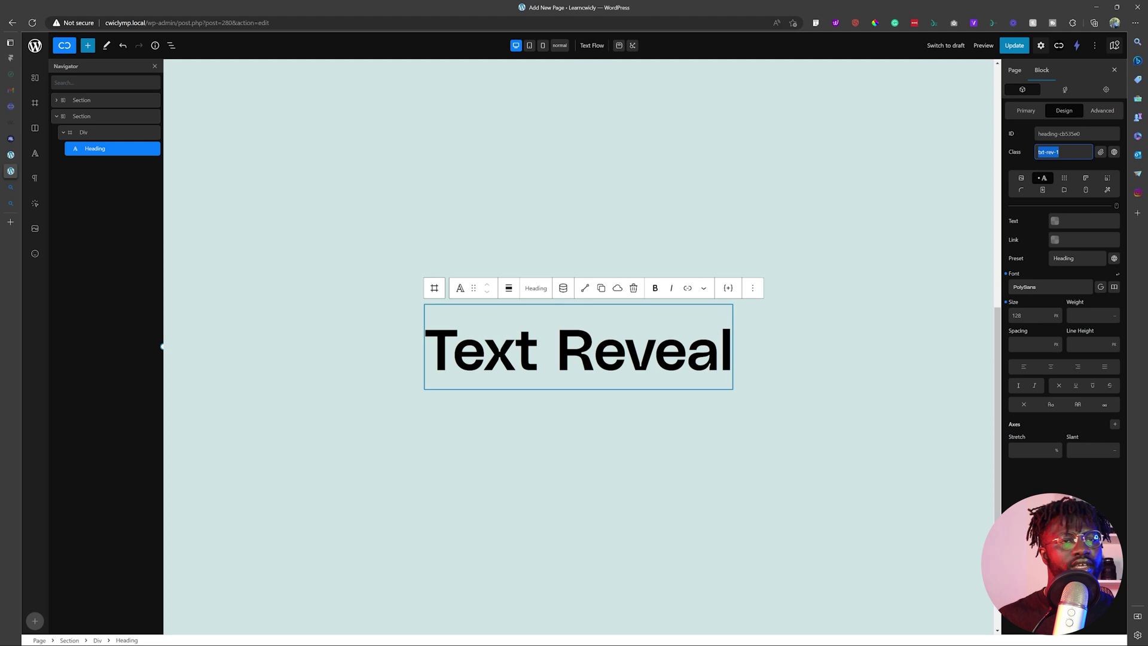
{"action": "left_click", "coordinate": [755, 370]}
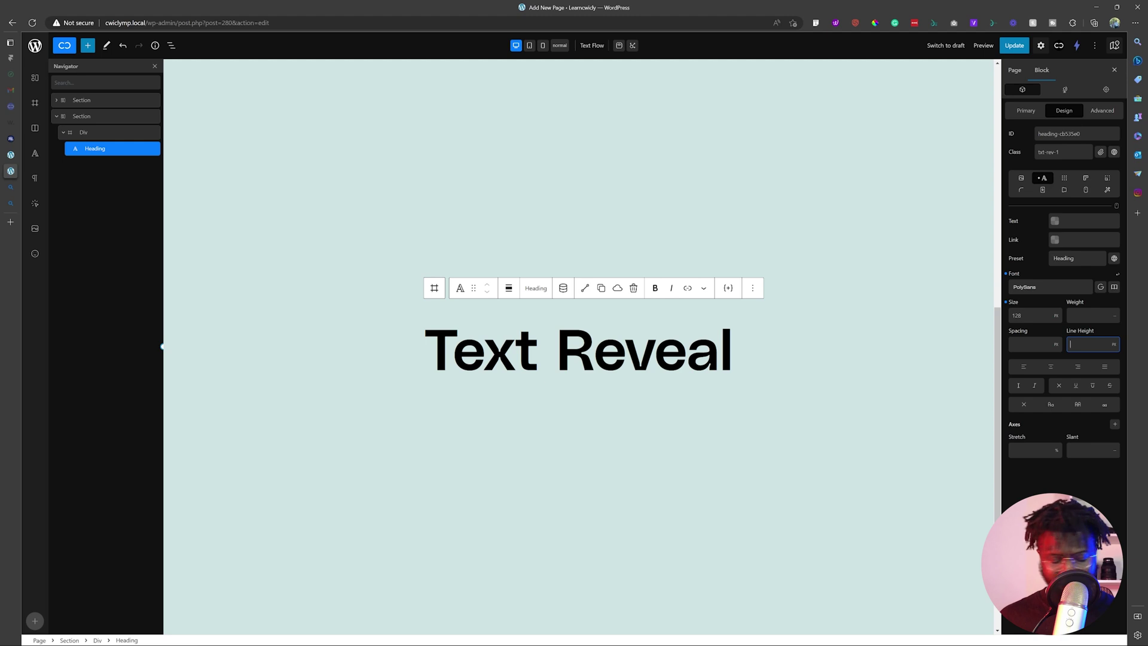
{"action": "type", "text": "1em"}
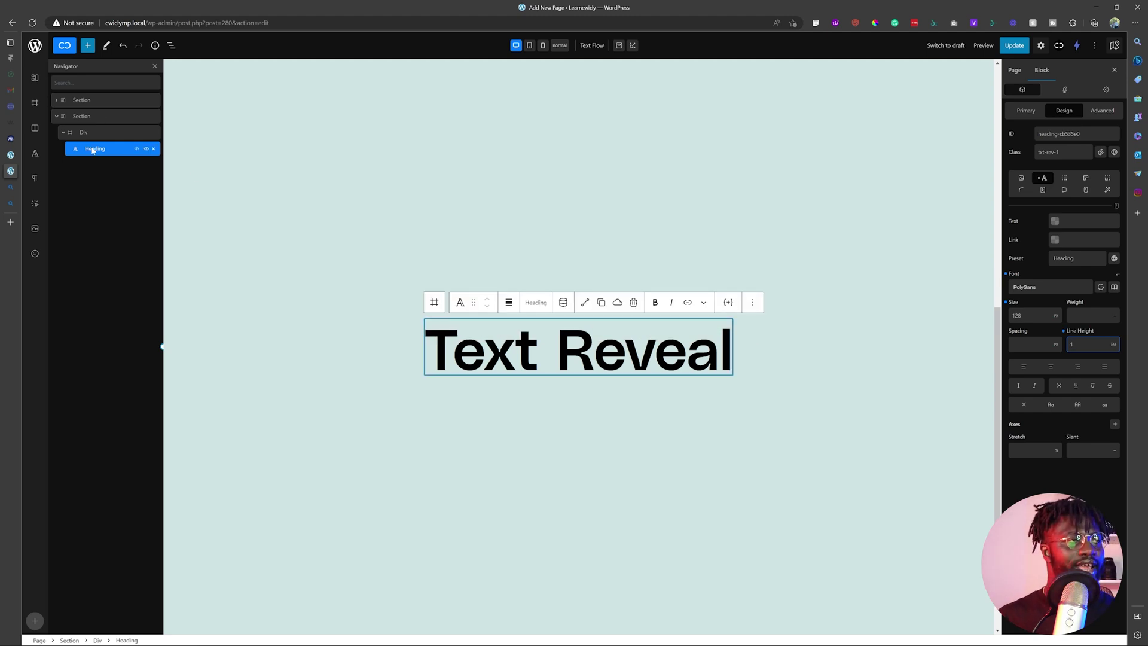
Duplicate the Text Reveal heading with the class txt-rev-2 for the copy, and update the page.
{"action": "right_click", "coordinate": [92, 150]}
{"action": "left_click", "coordinate": [141, 166]}
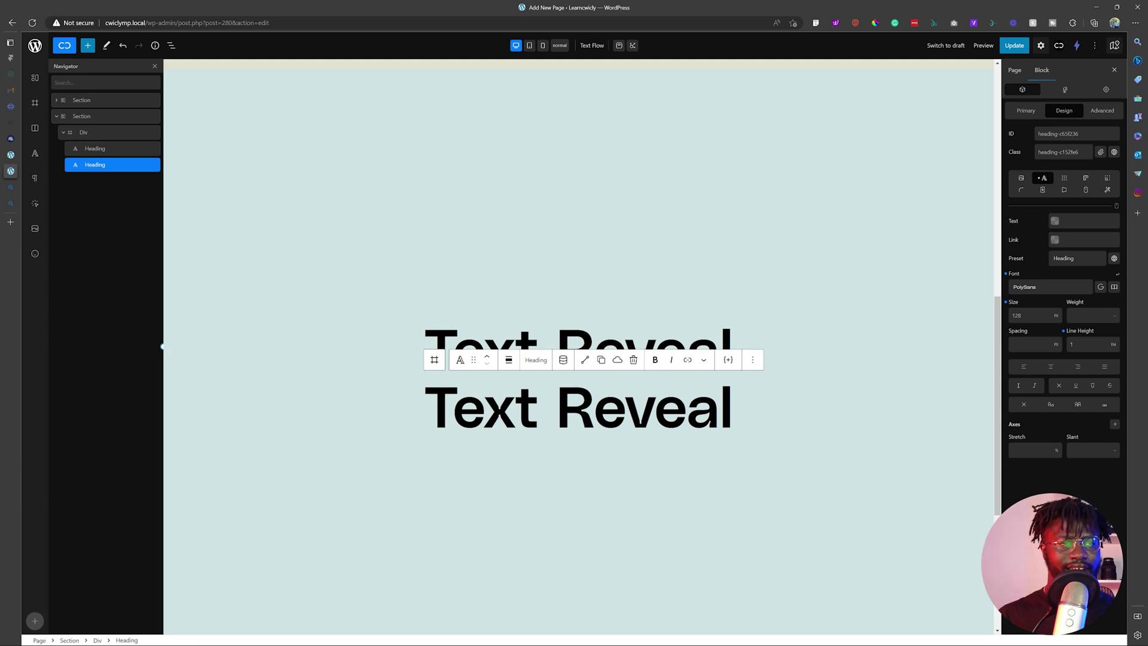
{"action": "triple_click", "coordinate": [1058, 152]}
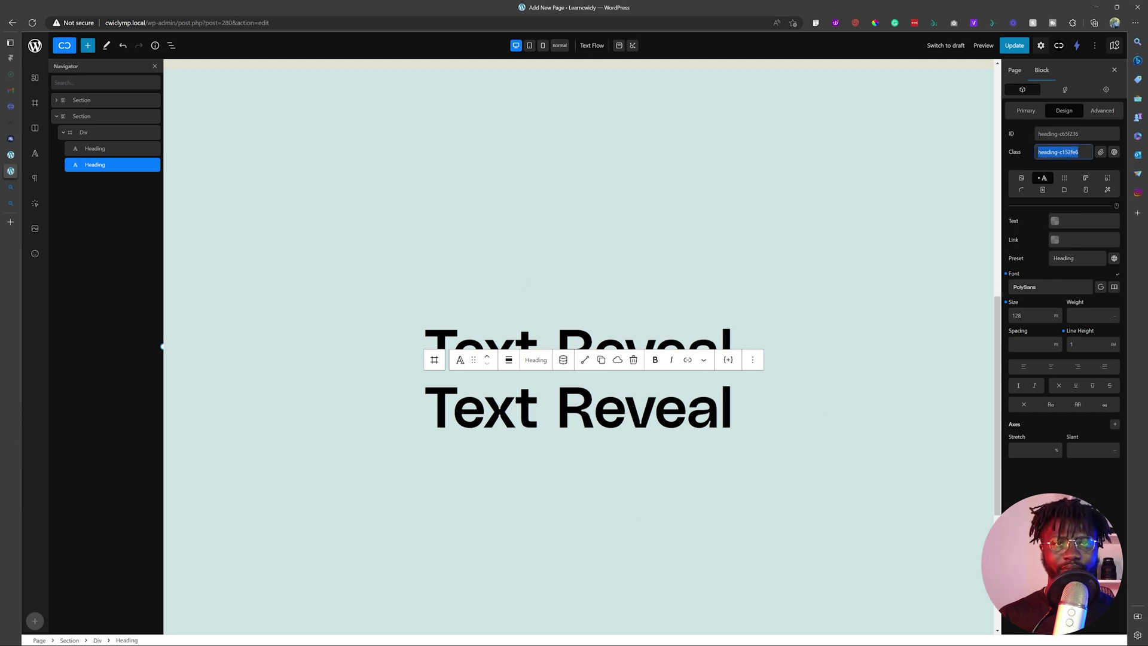
{"action": "type", "text": "txt-rev-1"}
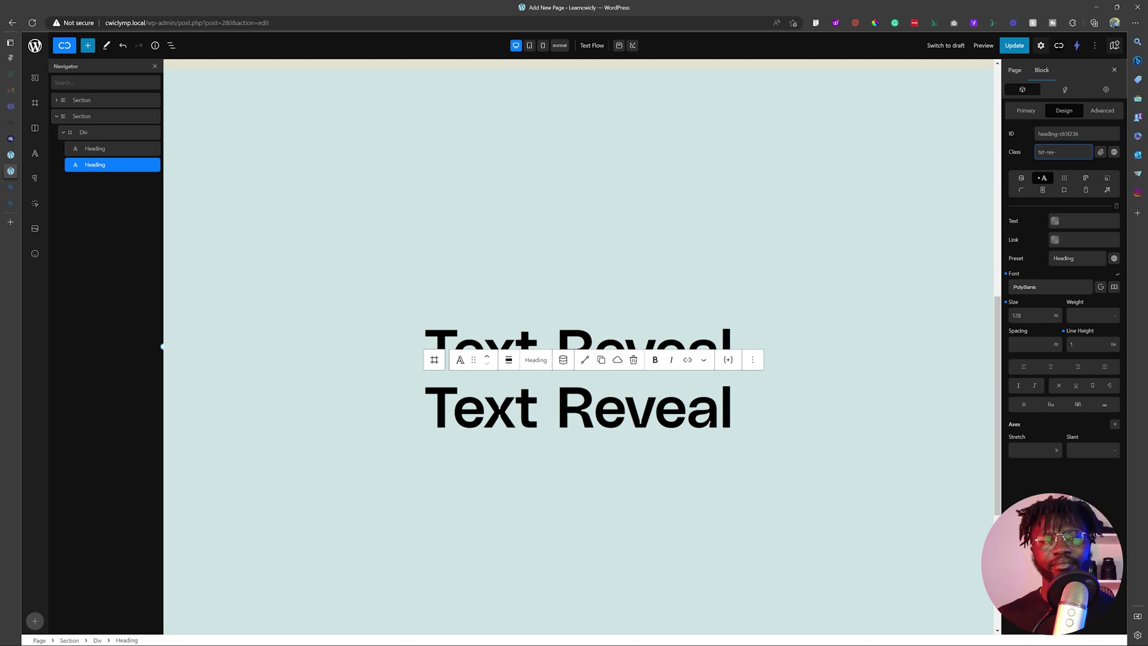
{"action": "key", "text": "Return"}
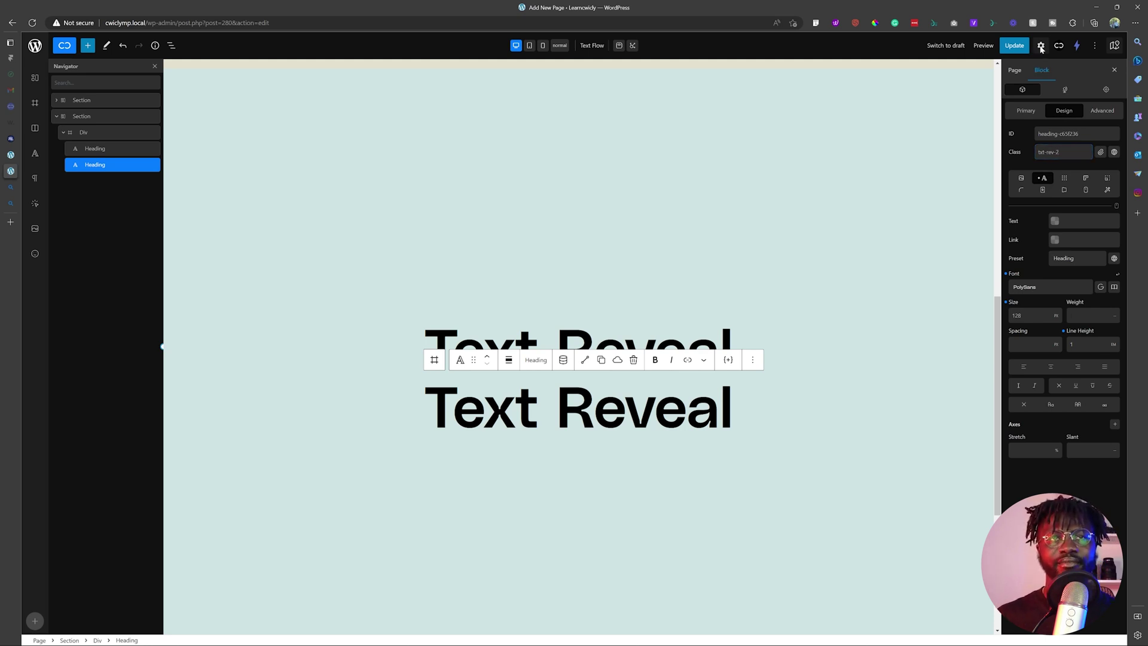
{"action": "left_click", "coordinate": [1013, 47]}
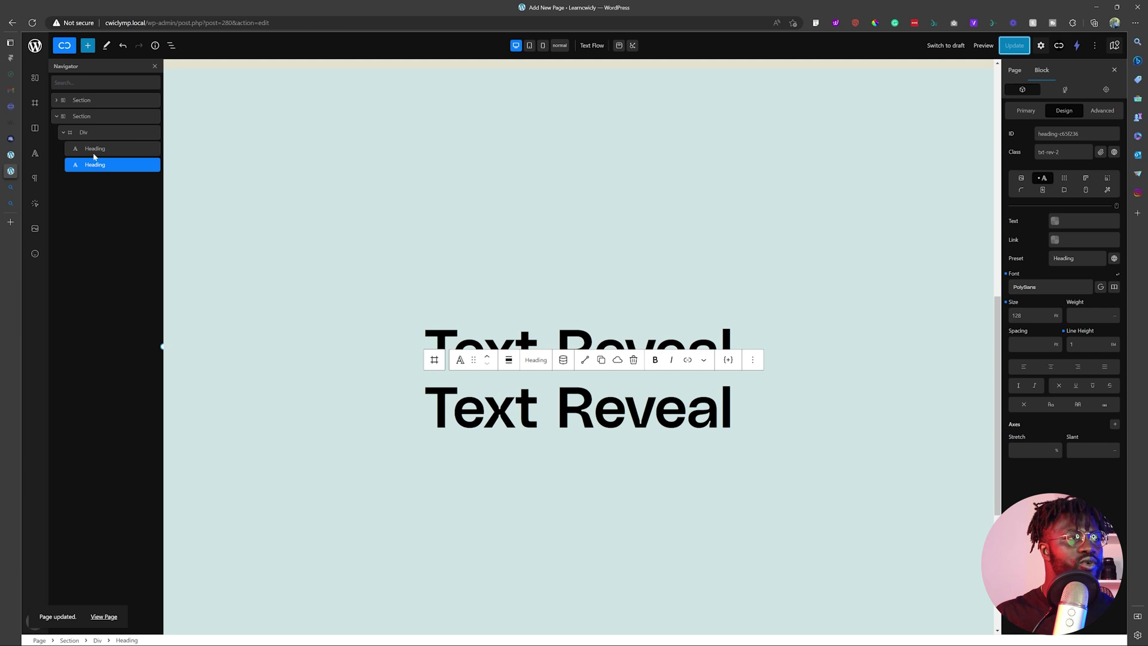
Set the position of the div holding both Text Reveal headings to relative.
{"action": "left_click", "coordinate": [92, 137]}
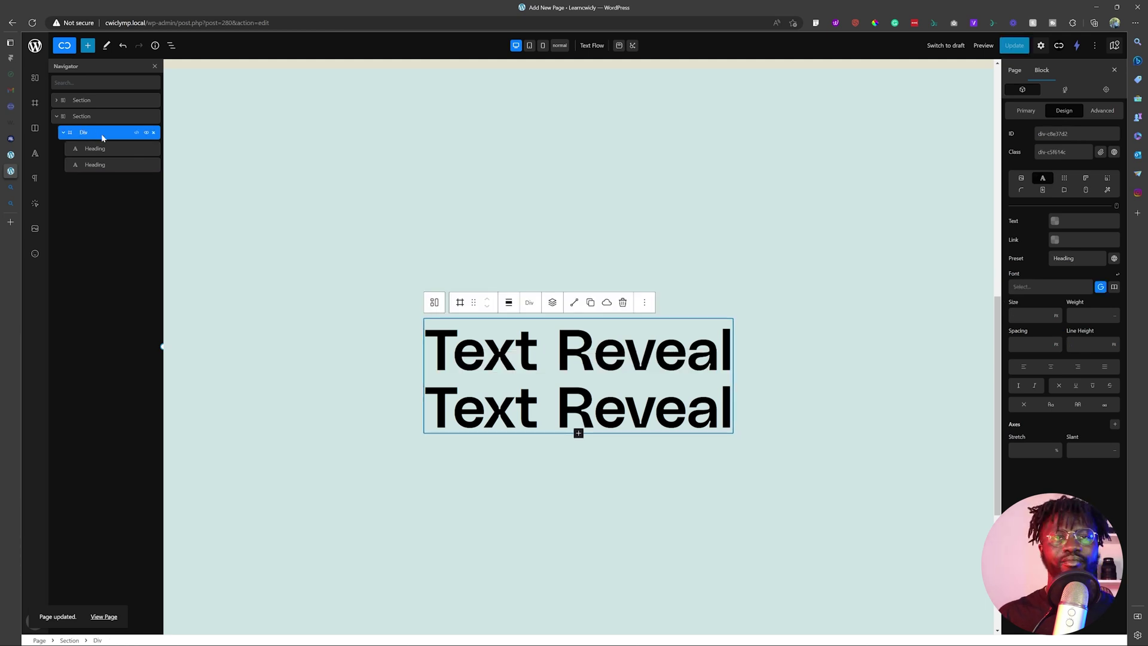
{"action": "left_click", "coordinate": [1064, 178]}
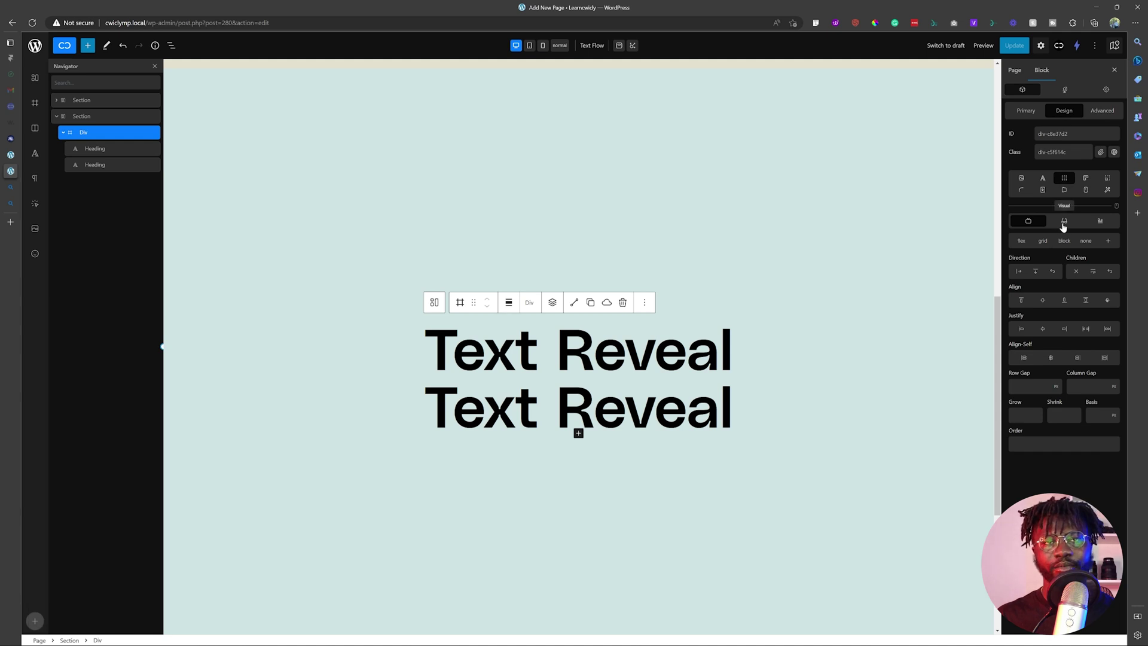
{"action": "left_click", "coordinate": [1099, 222]}
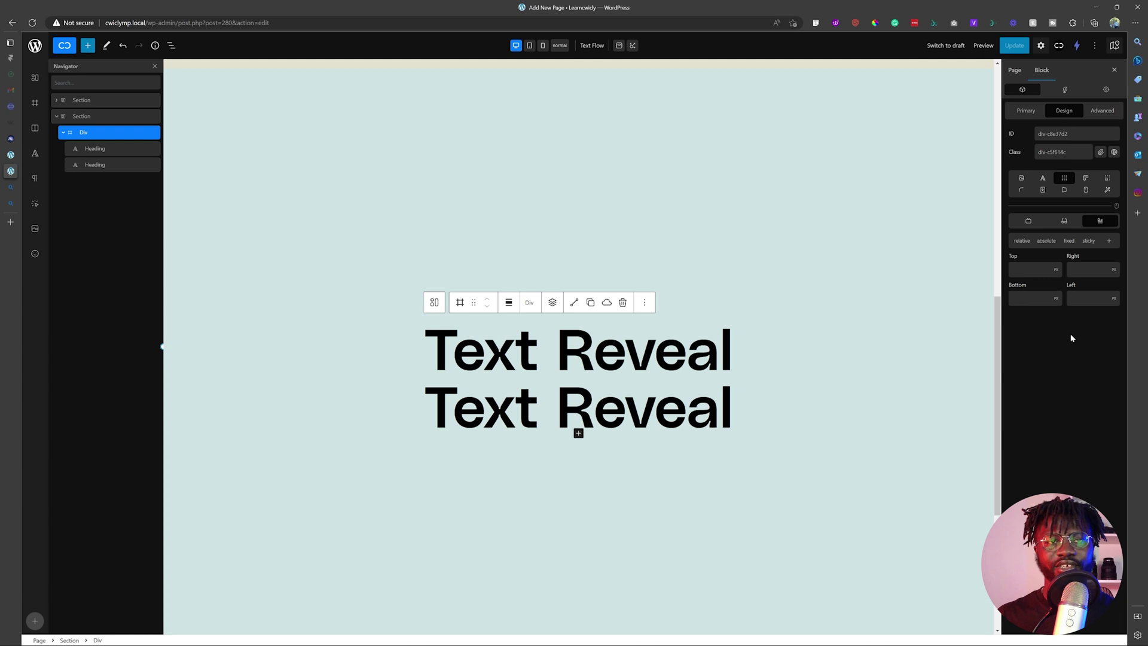
{"action": "left_click", "coordinate": [1022, 241]}
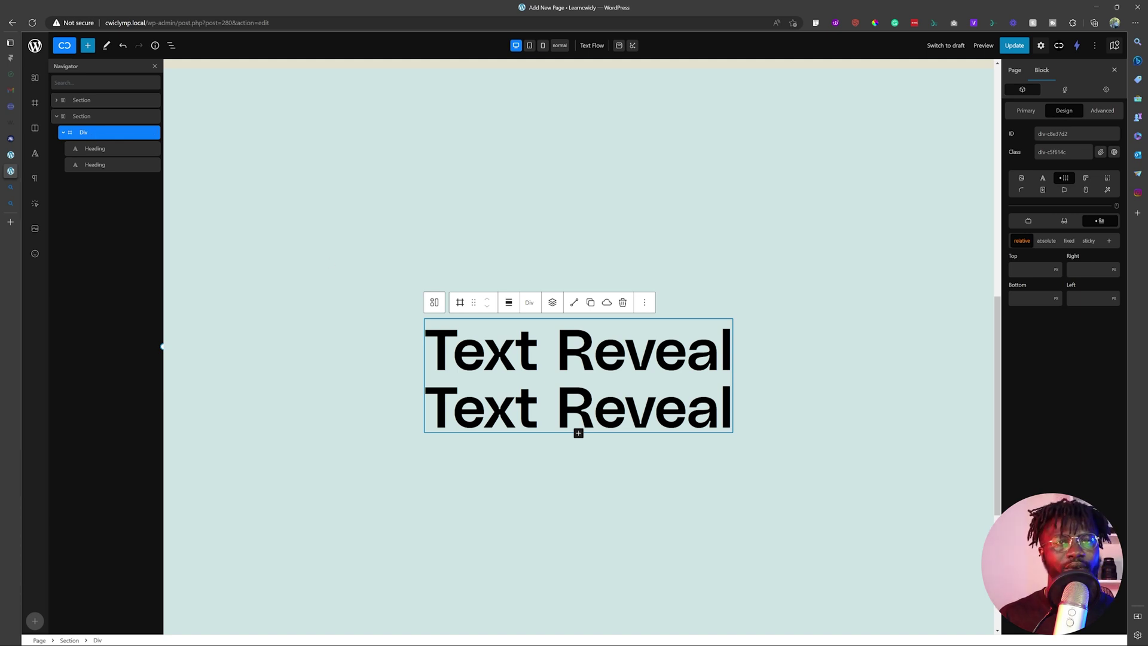
Set the overflow of the div holding both Text Reveal headings to hidden.
{"action": "left_click", "coordinate": [1064, 220]}
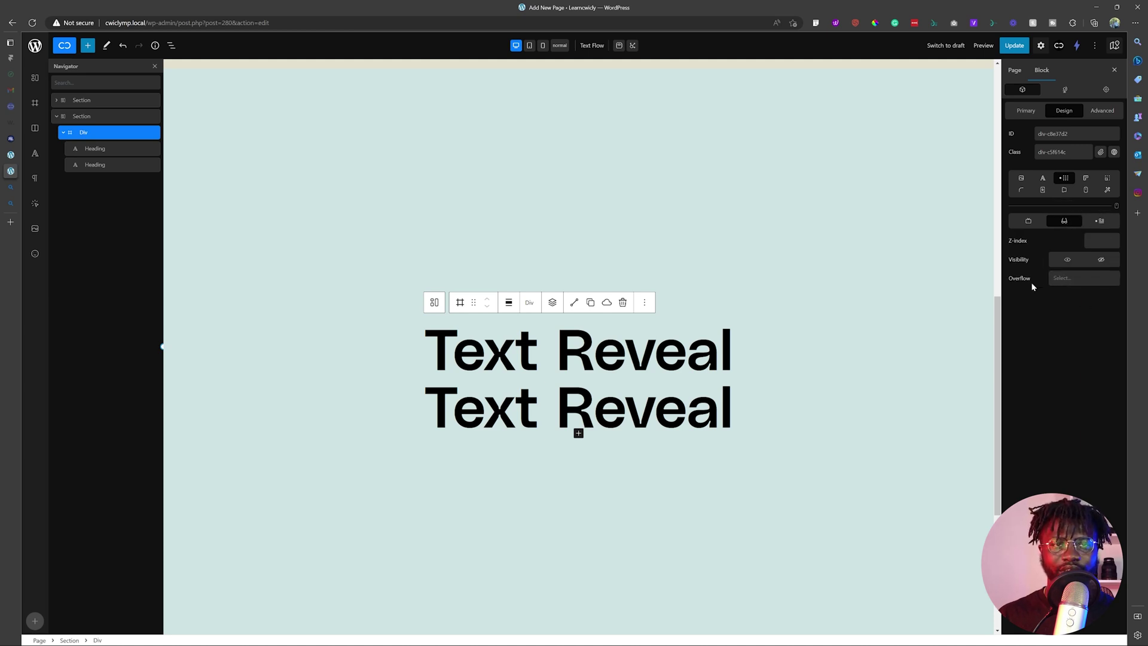
{"action": "left_click", "coordinate": [1067, 280]}
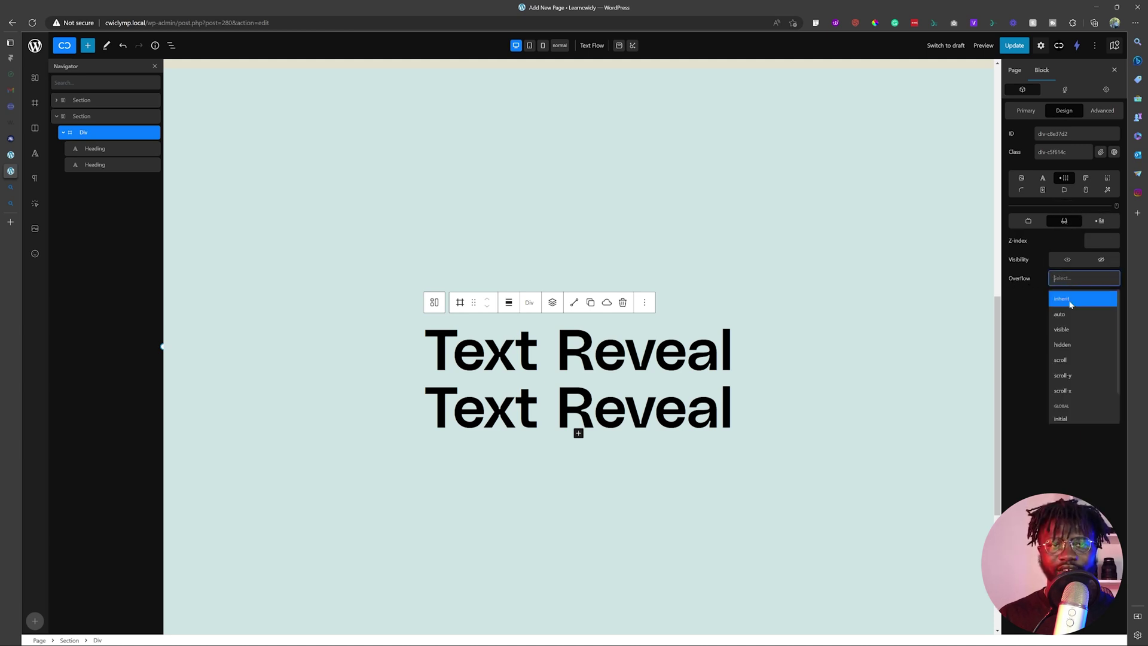
{"action": "left_click", "coordinate": [1070, 346]}
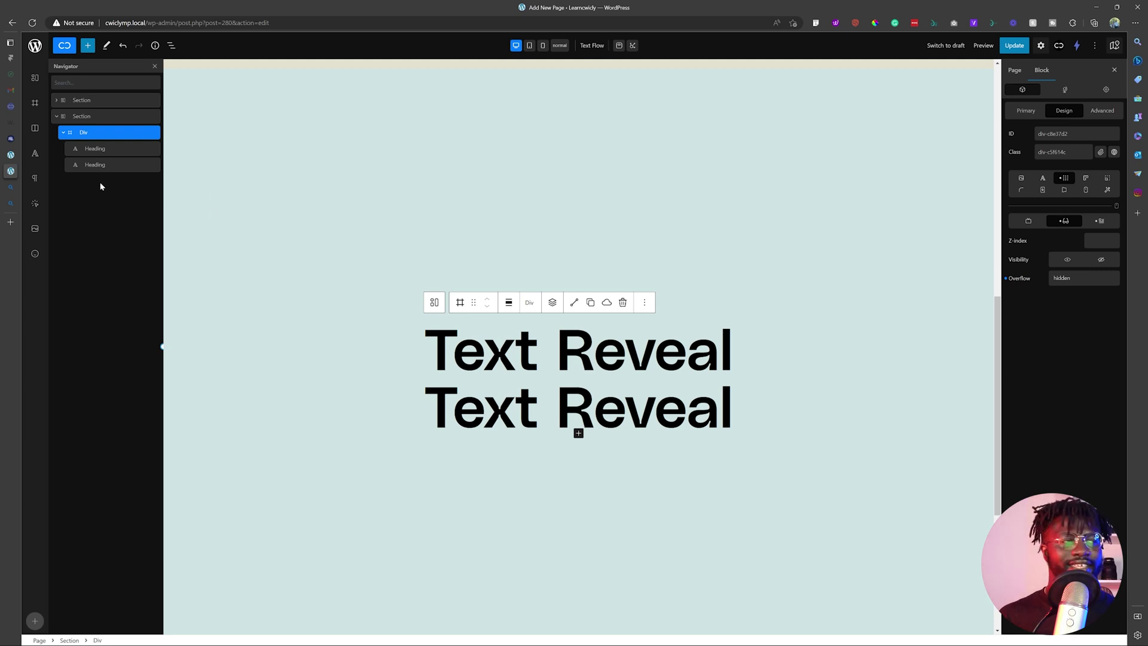
Rename the two headings inside the div as Text 1 and Text 2.
{"action": "left_click", "coordinate": [104, 149]}
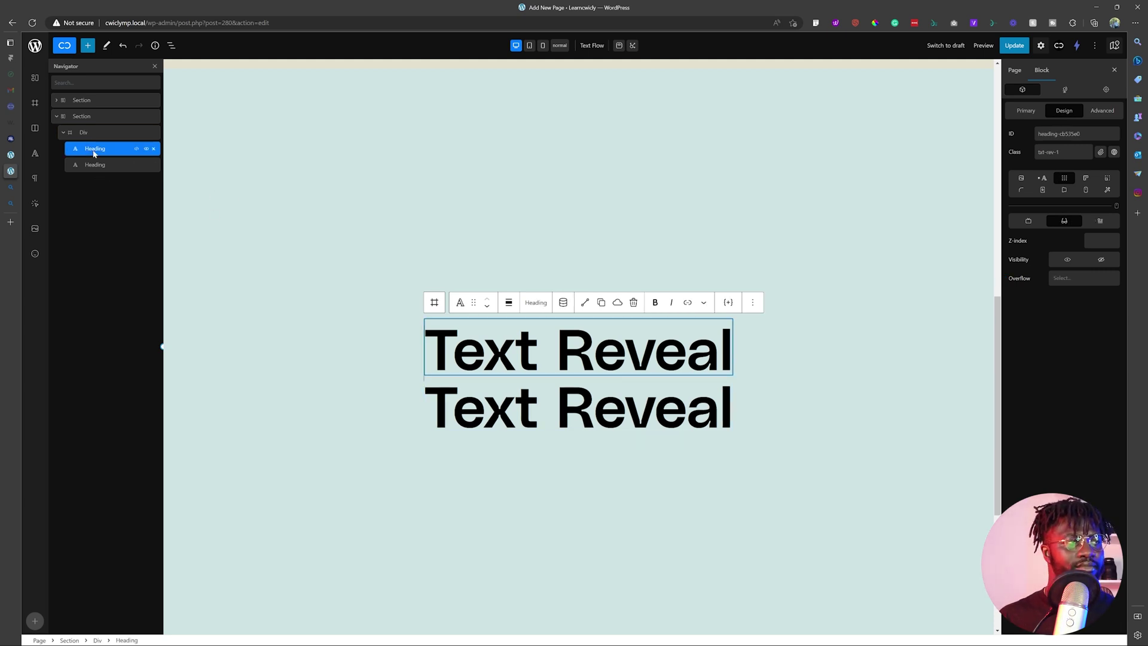
{"action": "double_click", "coordinate": [95, 149]}
{"action": "type", "text": "Text 1"}
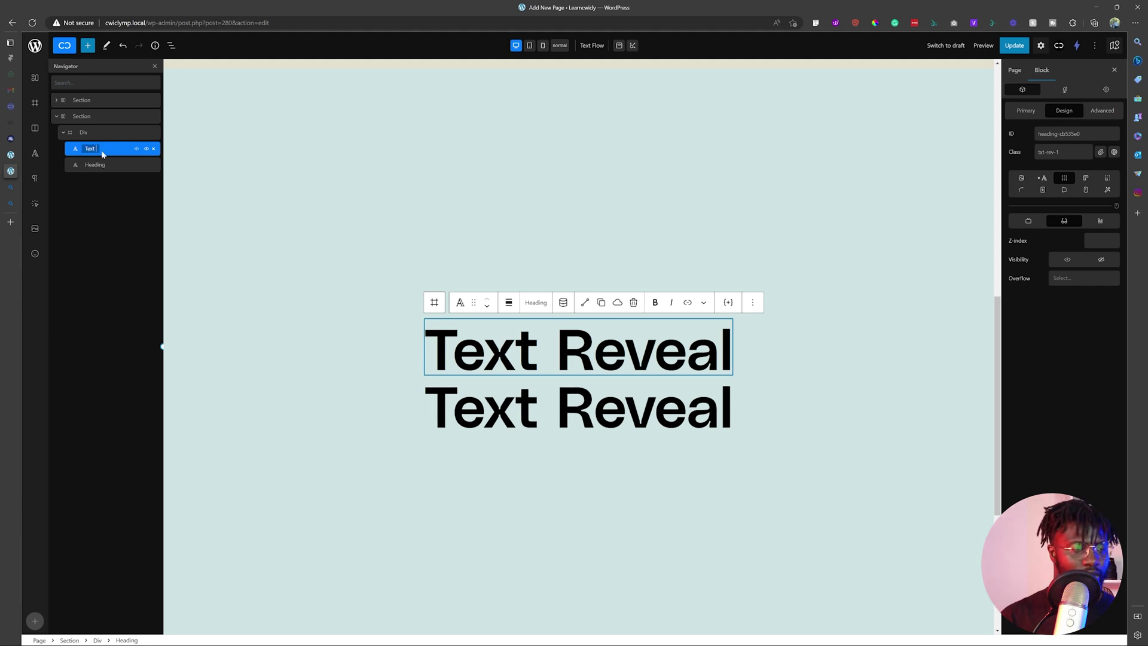
{"action": "key", "text": "Return"}
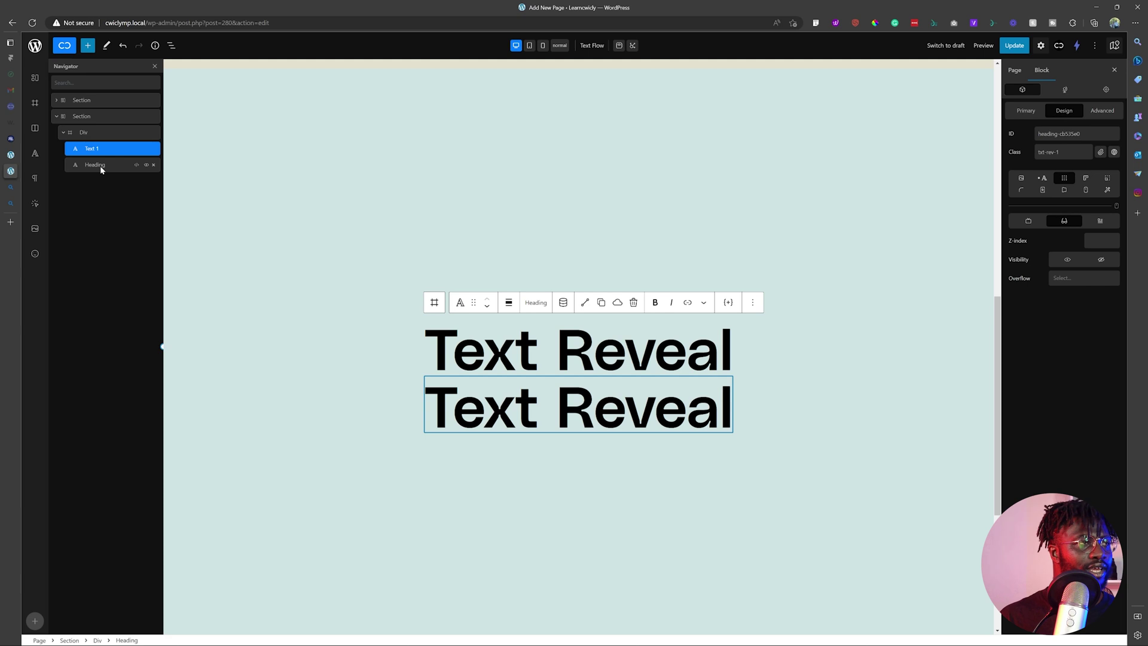
{"action": "left_click", "coordinate": [99, 166]}
{"action": "double_click", "coordinate": [95, 165]}
{"action": "type", "text": "Text 2"}
{"action": "key", "text": "Return"}
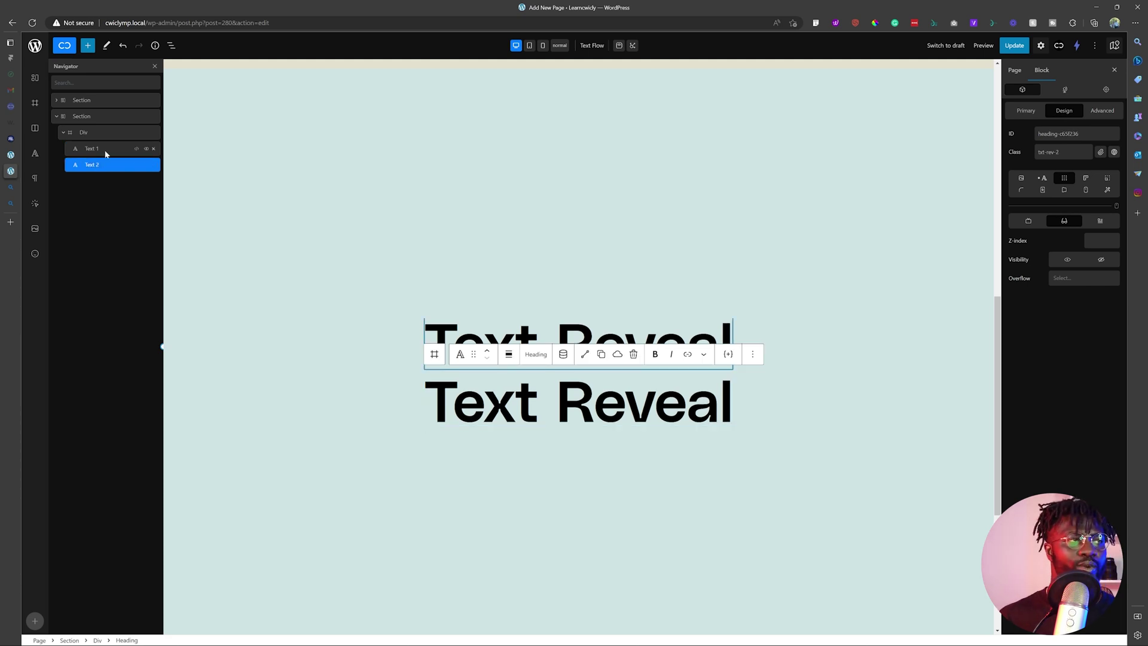
Position the Text 1 heading absolutely with a bottom offset of 0, and update the page.
{"action": "left_click", "coordinate": [106, 154]}
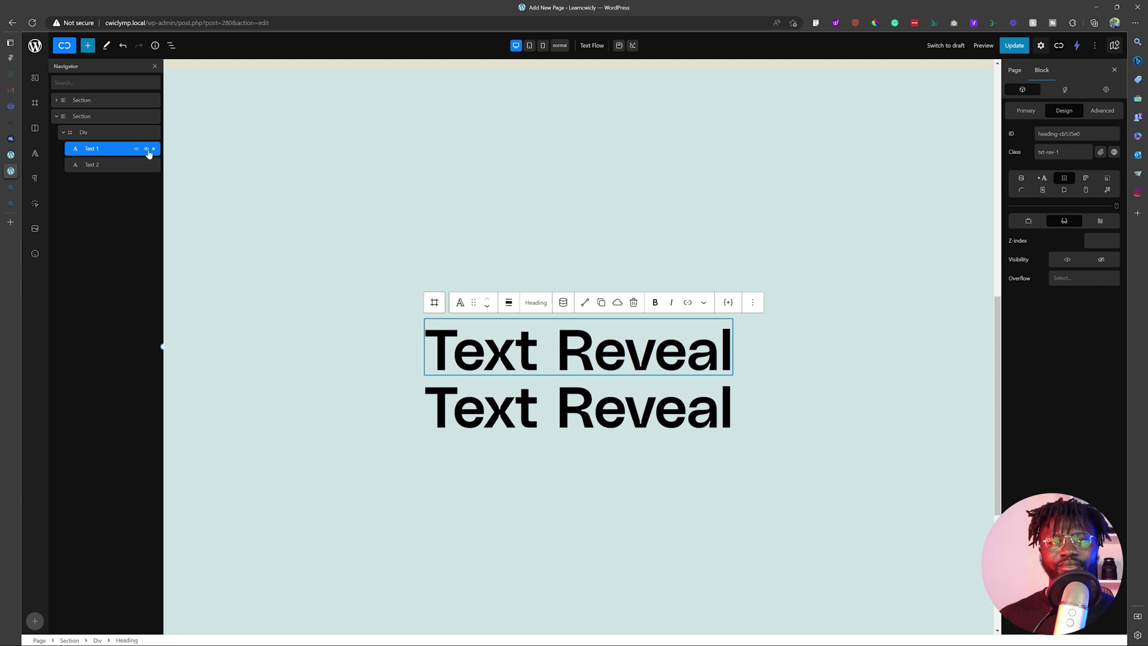
{"action": "left_click", "coordinate": [1062, 181]}
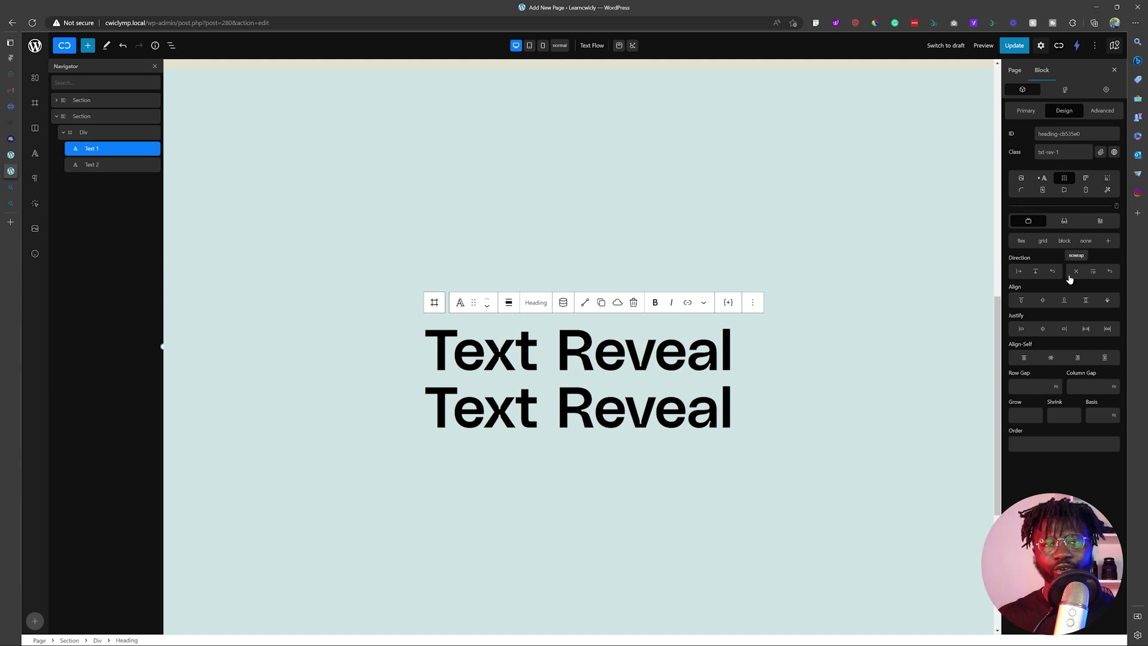
{"action": "left_click", "coordinate": [1098, 222]}
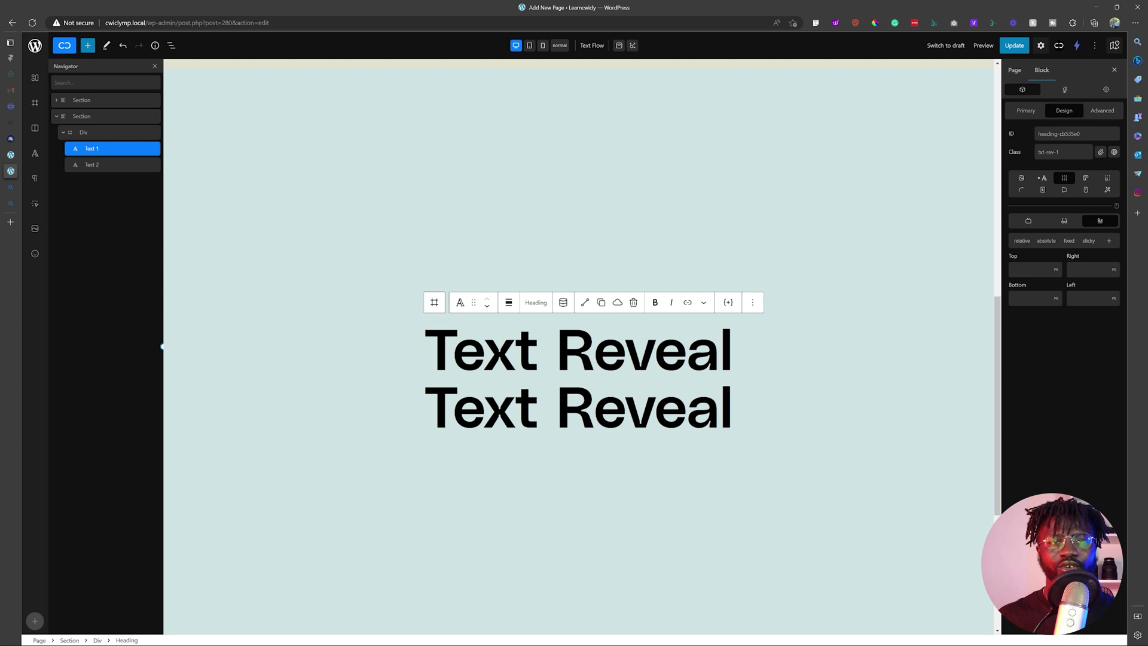
{"action": "left_click", "coordinate": [1047, 241]}
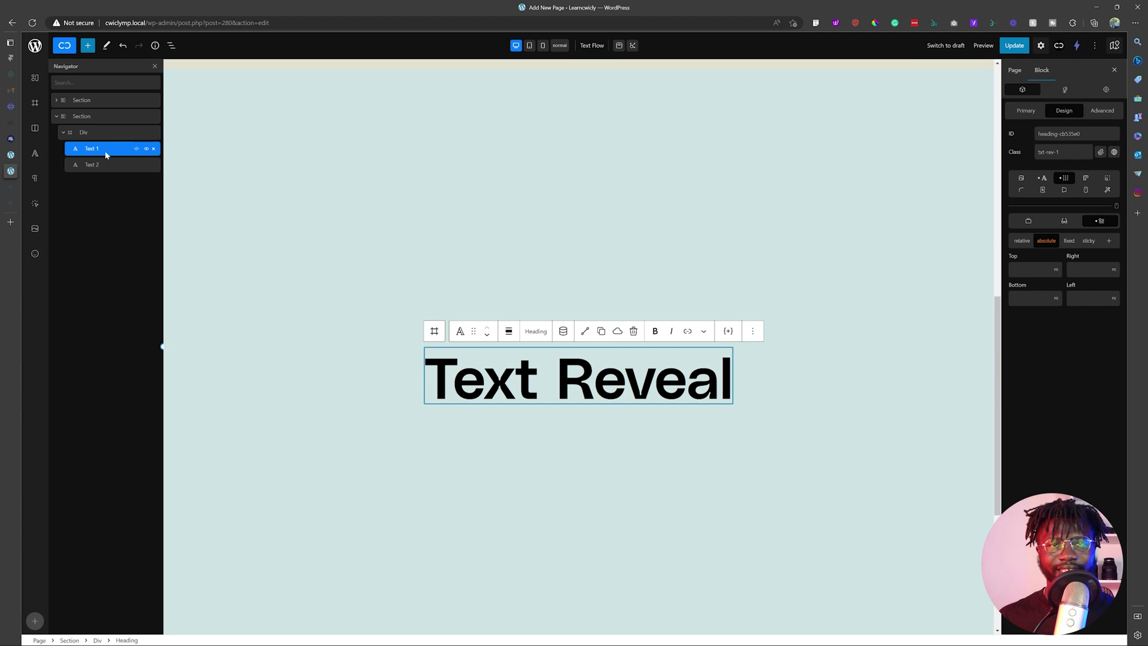
{"action": "left_click", "coordinate": [1064, 221]}
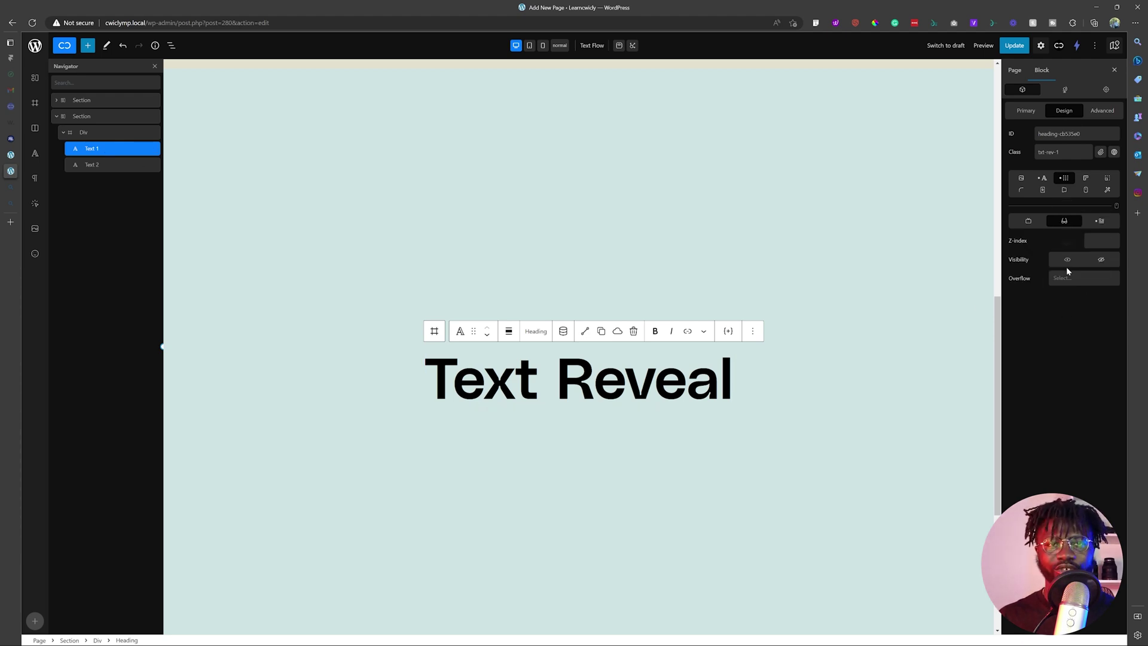
{"action": "left_click", "coordinate": [1099, 221]}
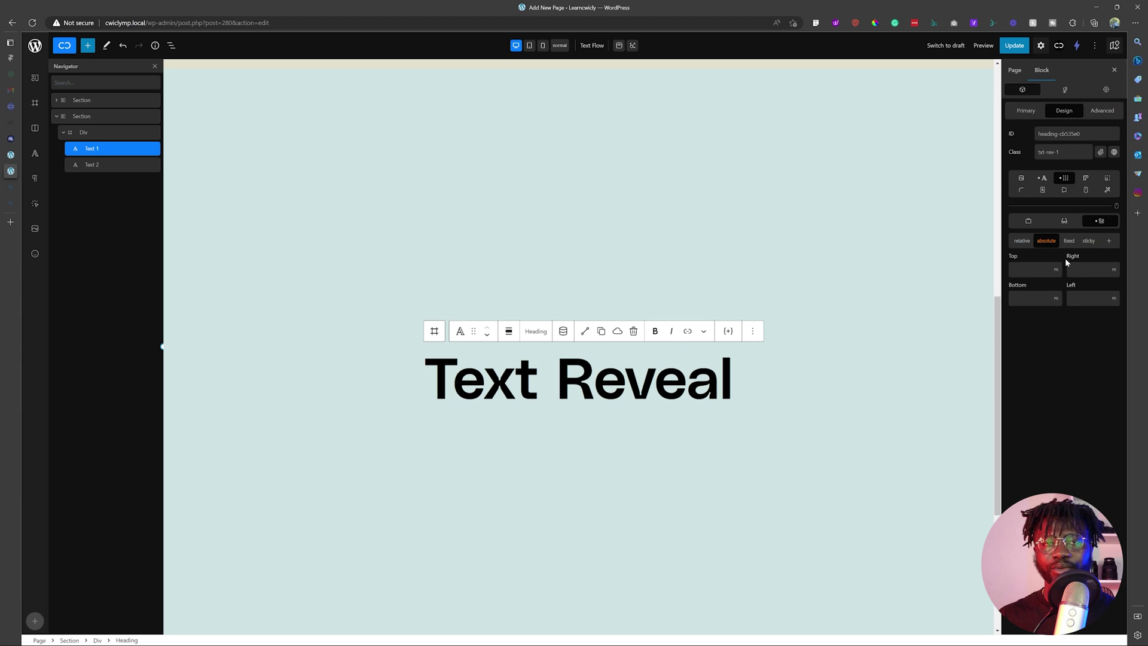
{"action": "left_click", "coordinate": [1017, 298]}
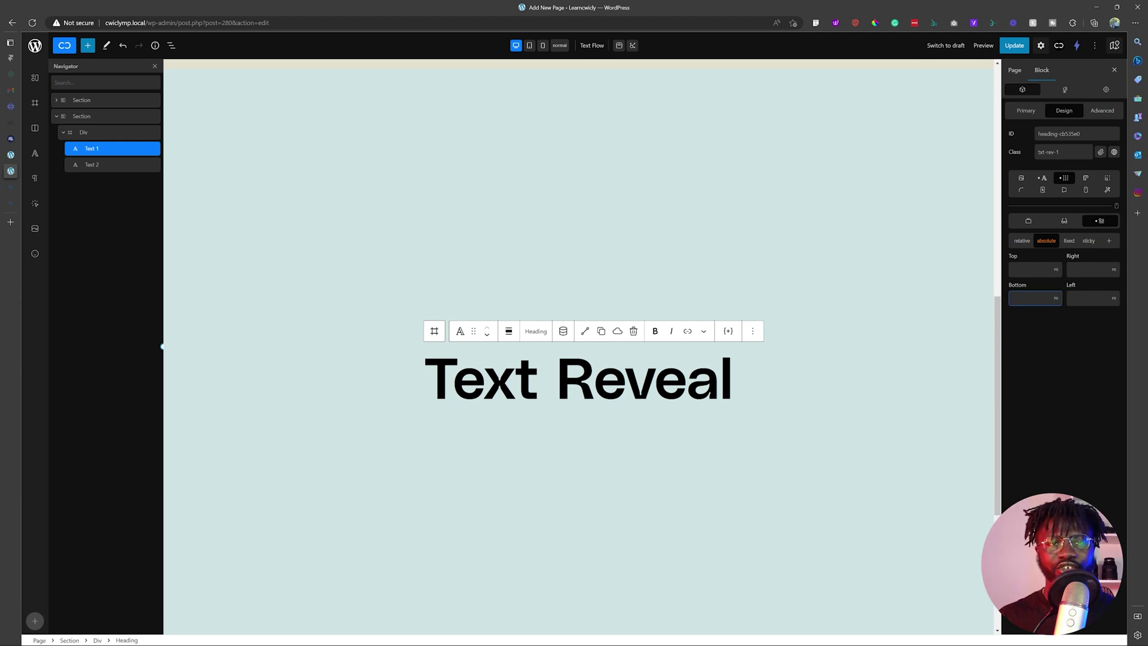
{"action": "type", "text": "0"}
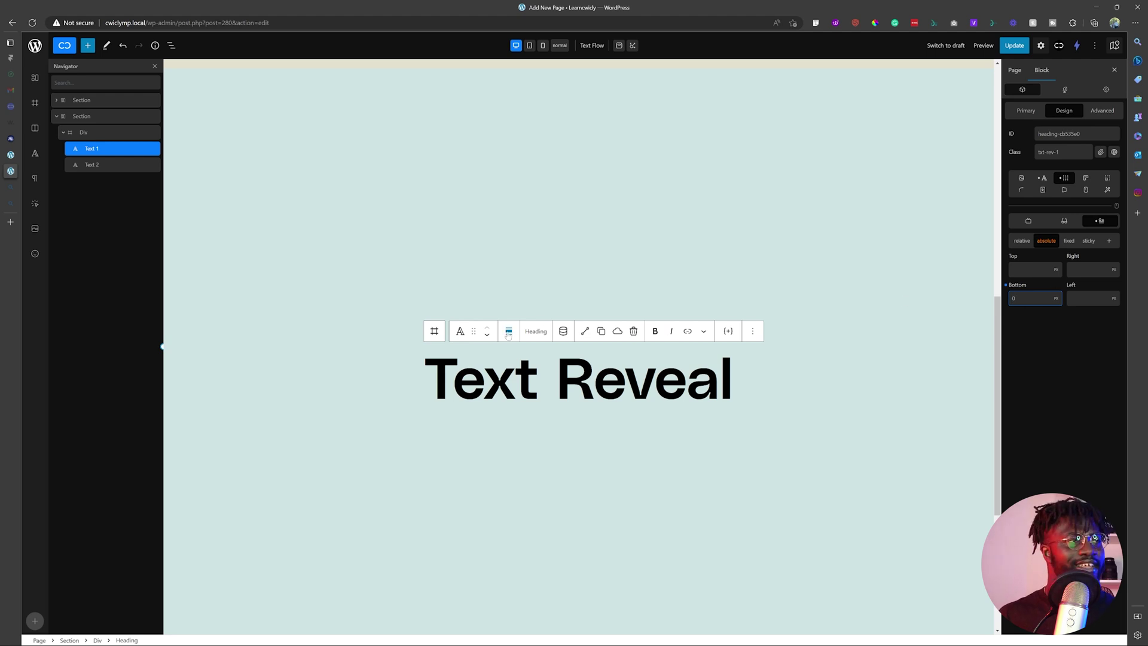
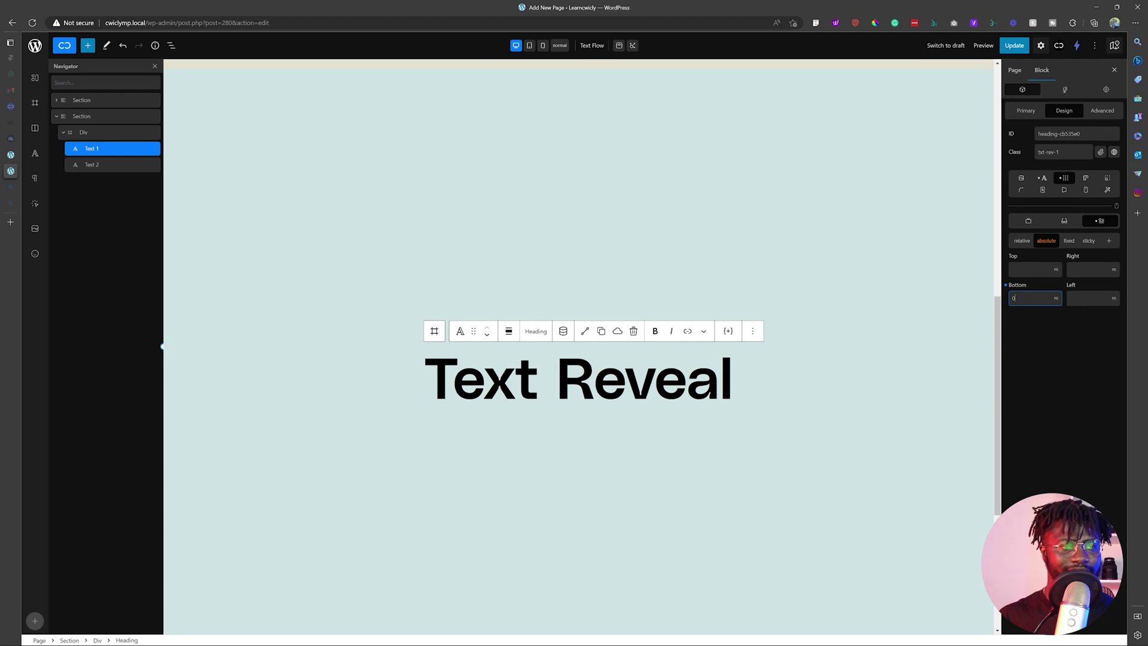
{"action": "left_click", "coordinate": [1012, 47]}
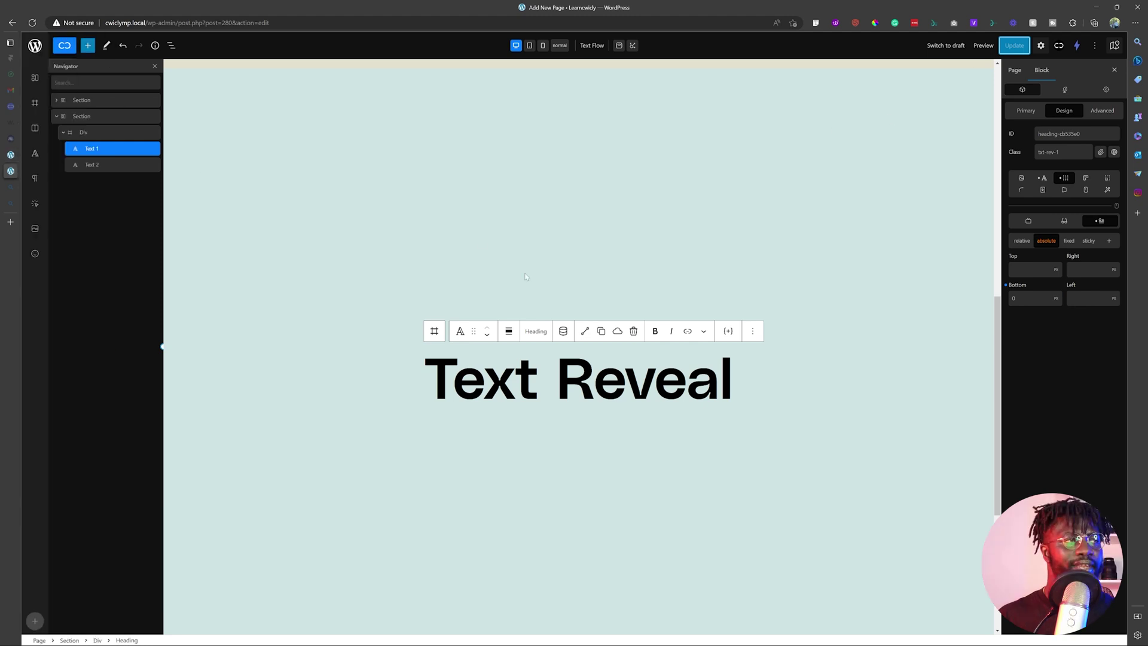
Leave the page editor for the WordPress dashboard, open motion.page and create a new timeline.
{"action": "left_click", "coordinate": [34, 45]}
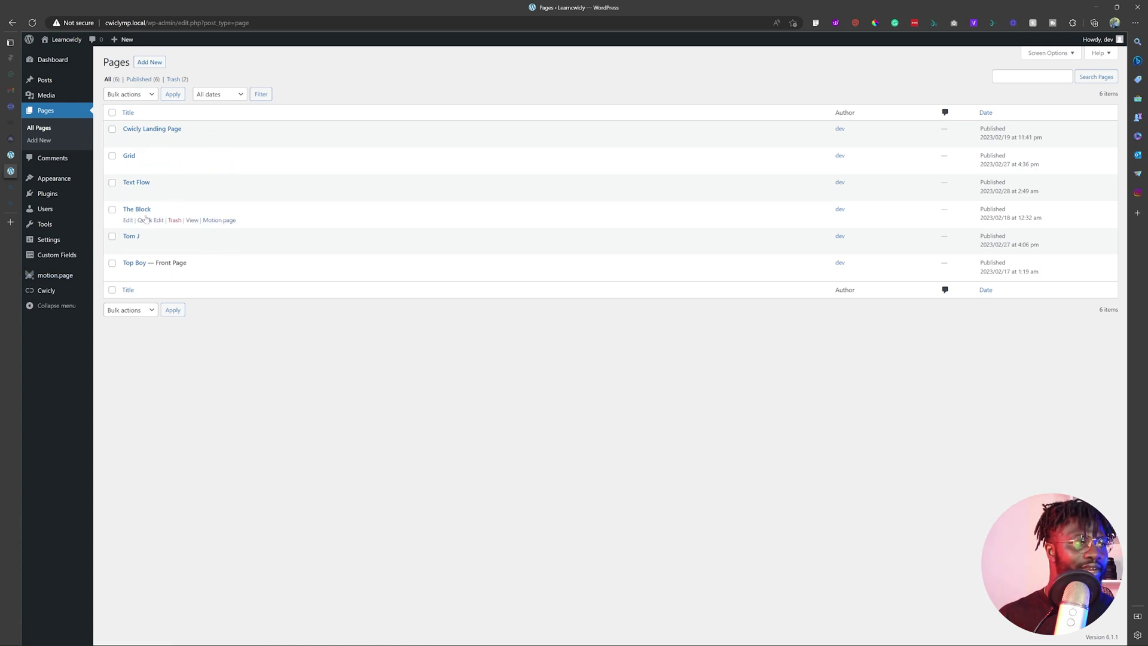
{"action": "left_click", "coordinate": [56, 276]}
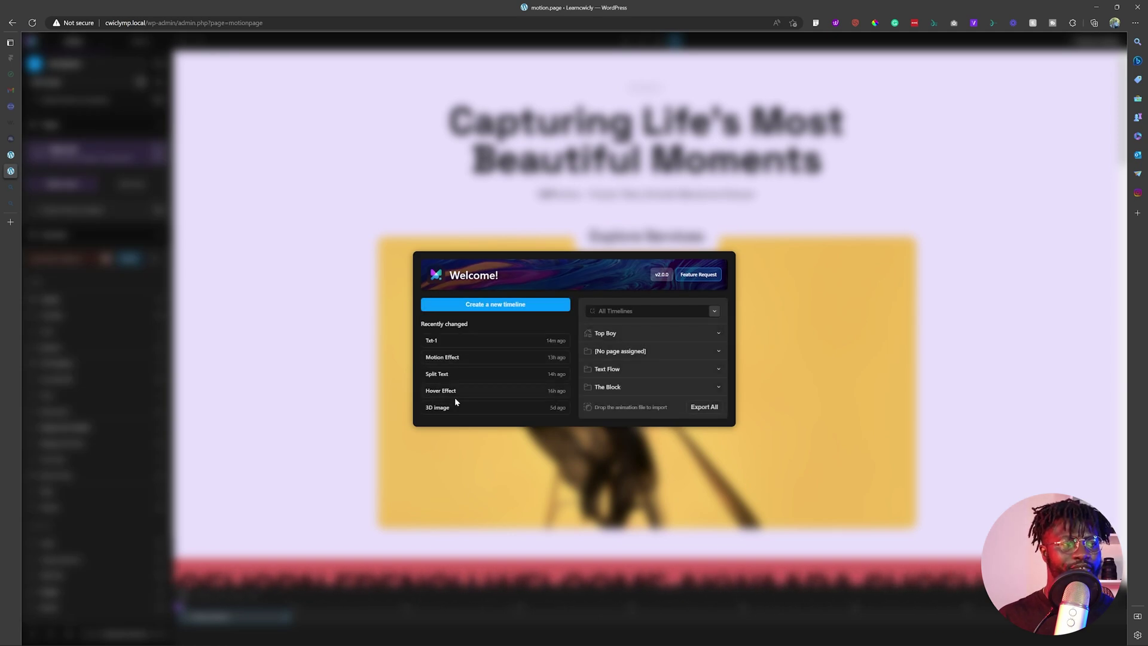
{"action": "left_click", "coordinate": [515, 304]}
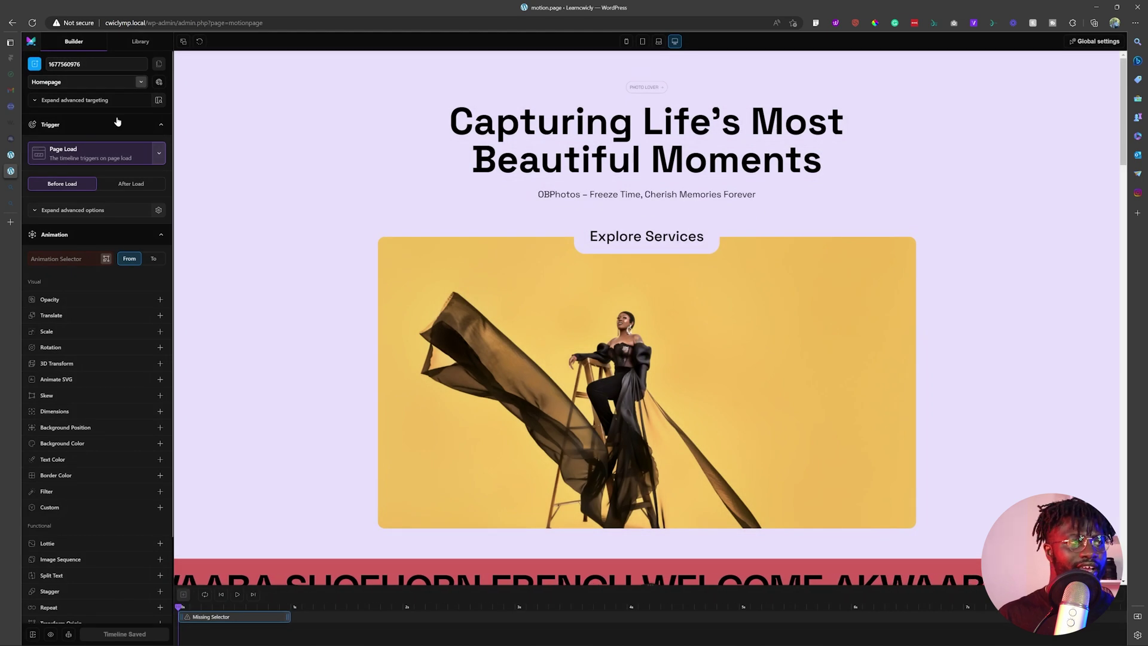
Name the timeline Text Reveal and assign it to the Text Flow page.
{"action": "double_click", "coordinate": [96, 64]}
{"action": "type", "text": "T"}
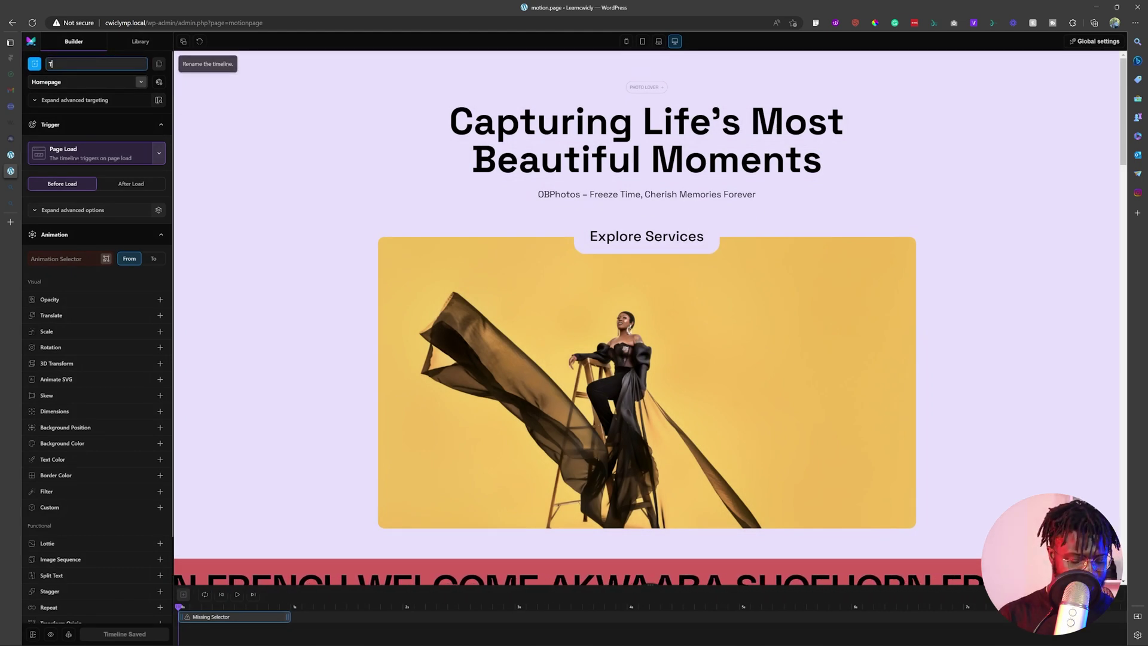
{"action": "type", "text": "ext Reveal"}
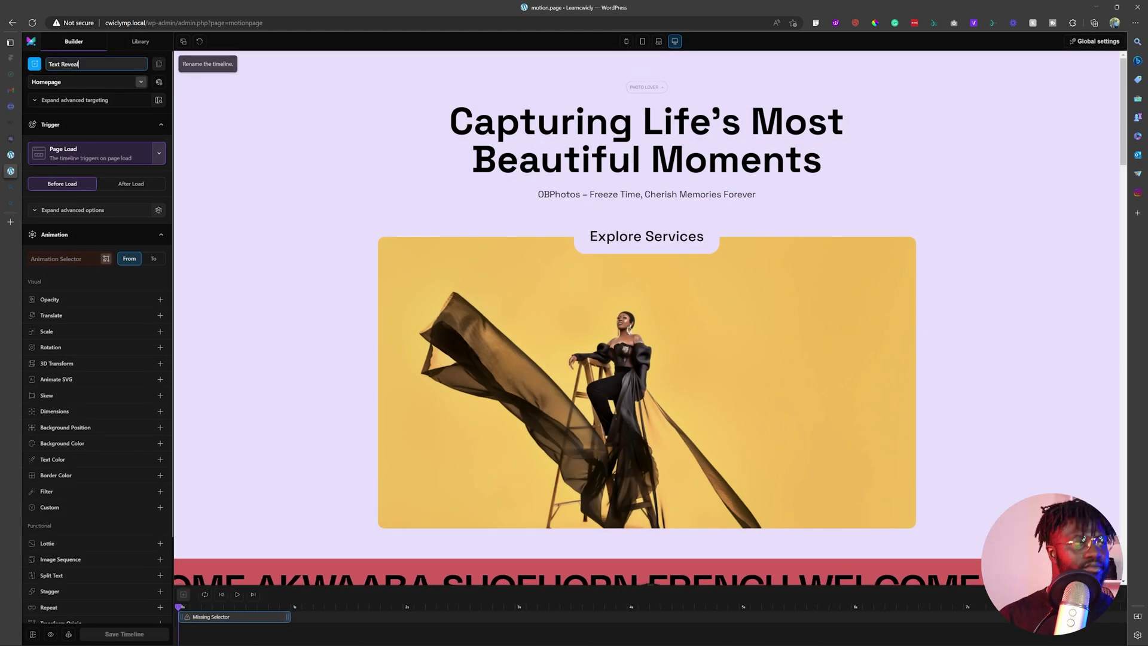
{"action": "left_click", "coordinate": [114, 82]}
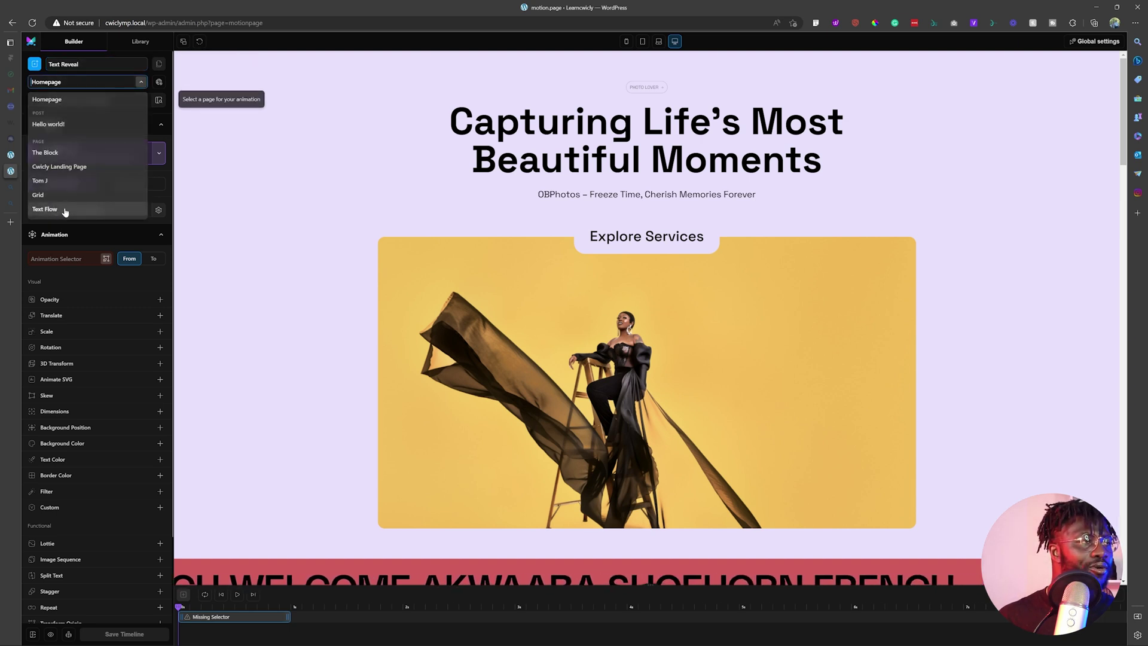
{"action": "left_click", "coordinate": [116, 209]}
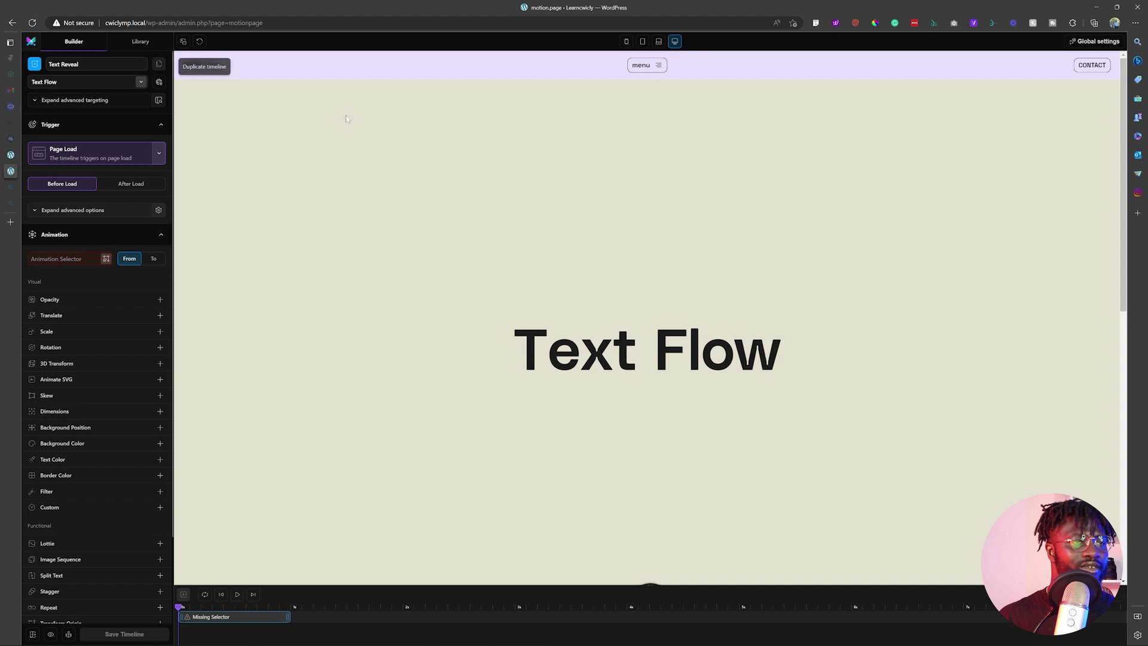
Set the Text Reveal timeline's trigger to Hover.
{"action": "scroll", "coordinate": [508, 304], "scroll_direction": "down", "scroll_amount": 5}
{"action": "scroll", "coordinate": [508, 304], "scroll_direction": "down", "scroll_amount": 2}
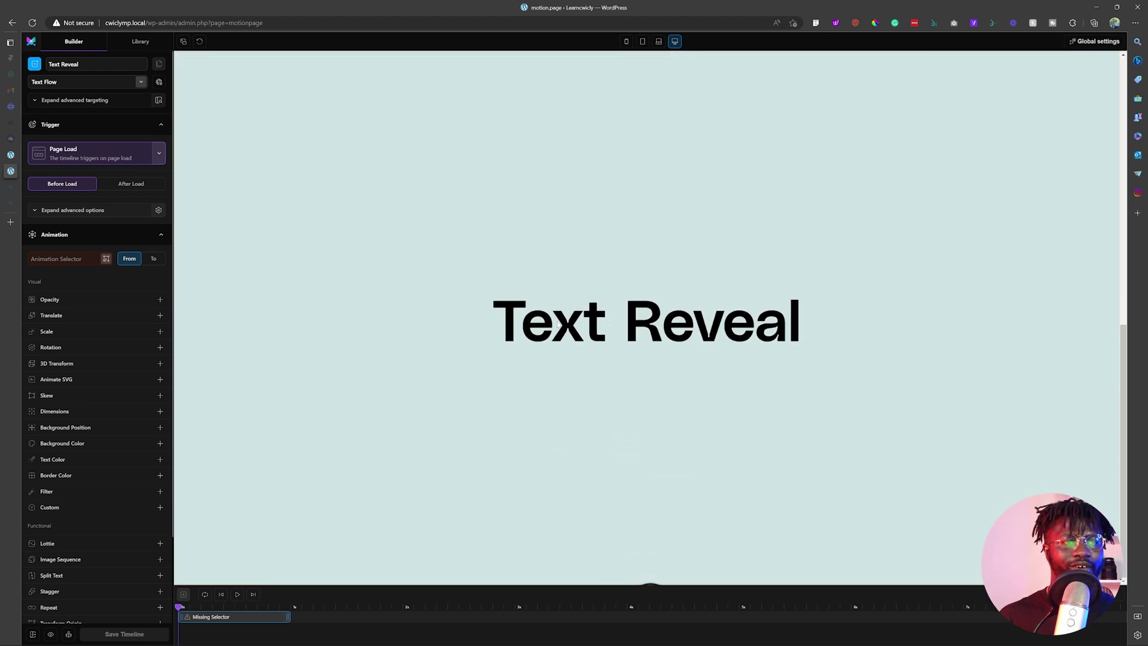
{"action": "scroll", "coordinate": [639, 333], "scroll_direction": "up", "scroll_amount": 6}
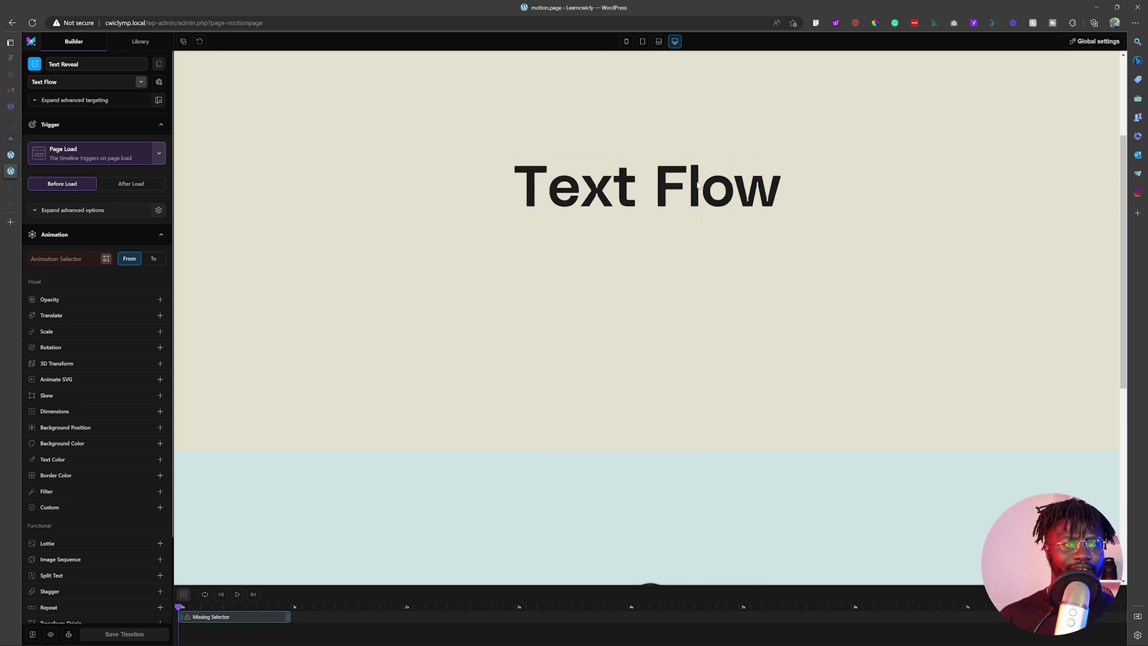
{"action": "scroll", "coordinate": [611, 263], "scroll_direction": "down", "scroll_amount": 5}
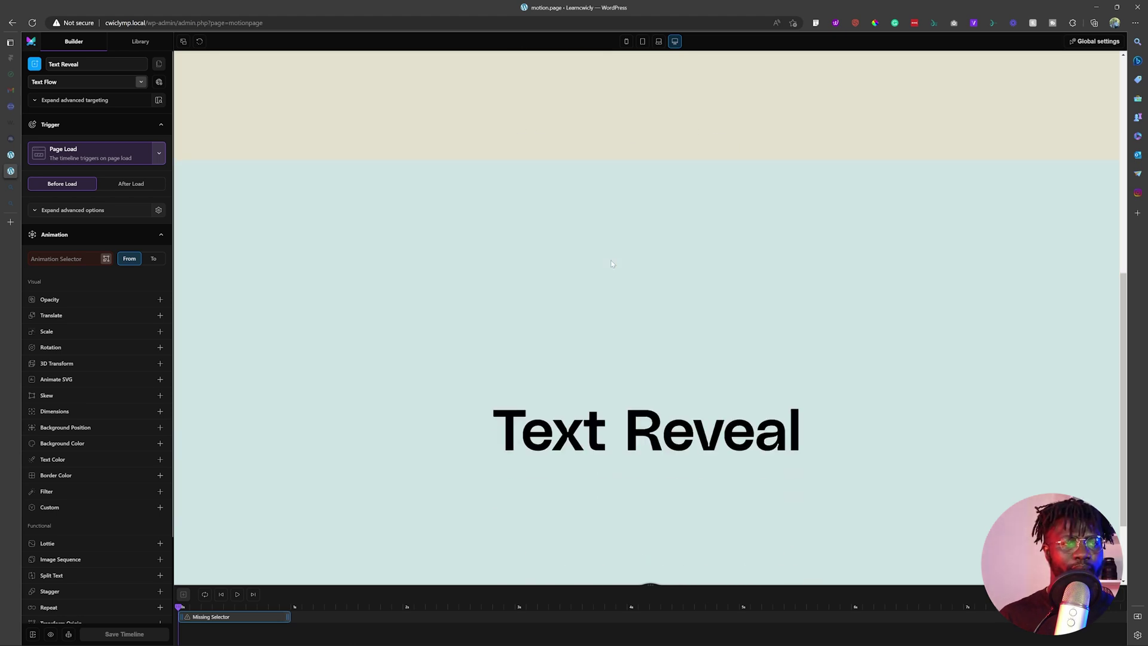
{"action": "scroll", "coordinate": [609, 256], "scroll_direction": "down", "scroll_amount": 2}
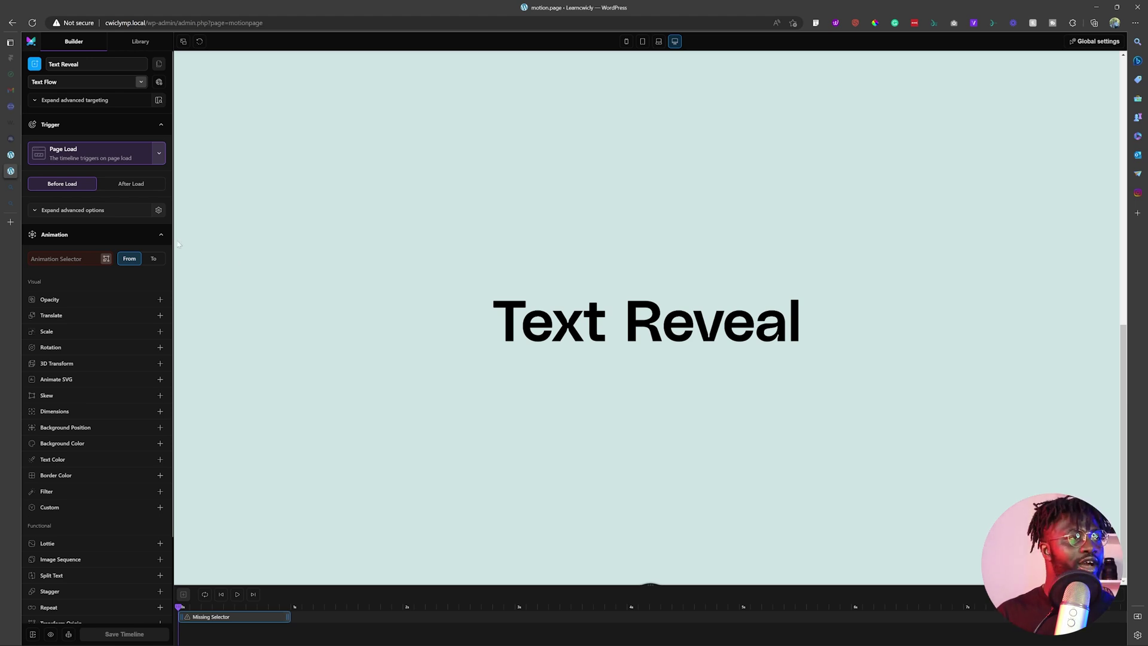
{"action": "left_click", "coordinate": [112, 159]}
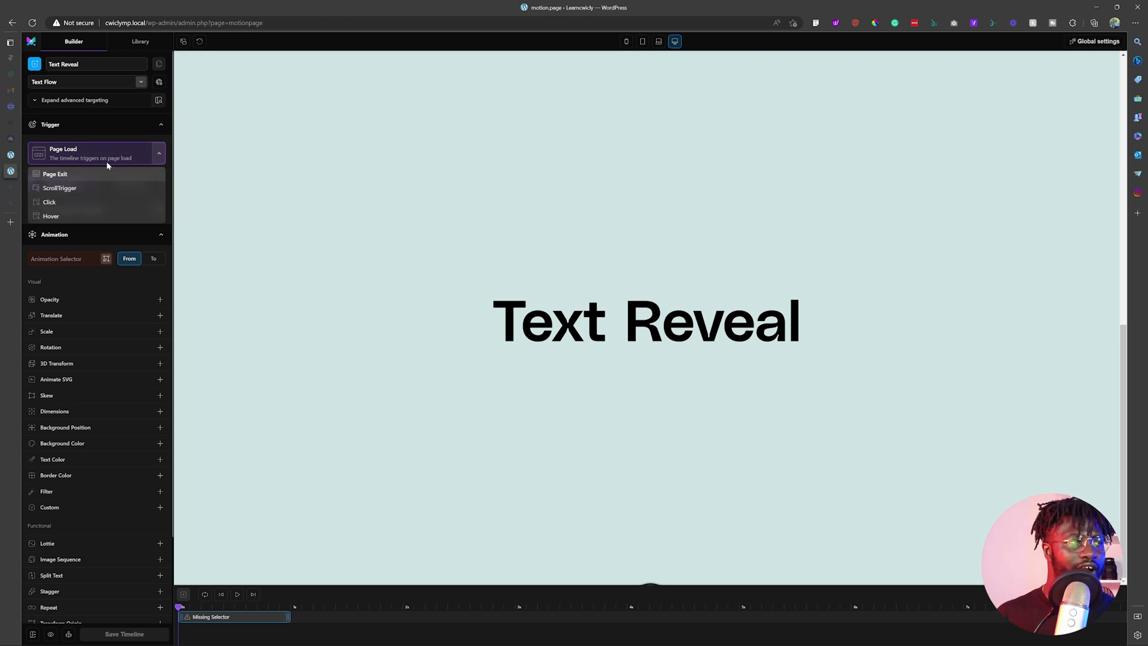
{"action": "left_click", "coordinate": [64, 217]}
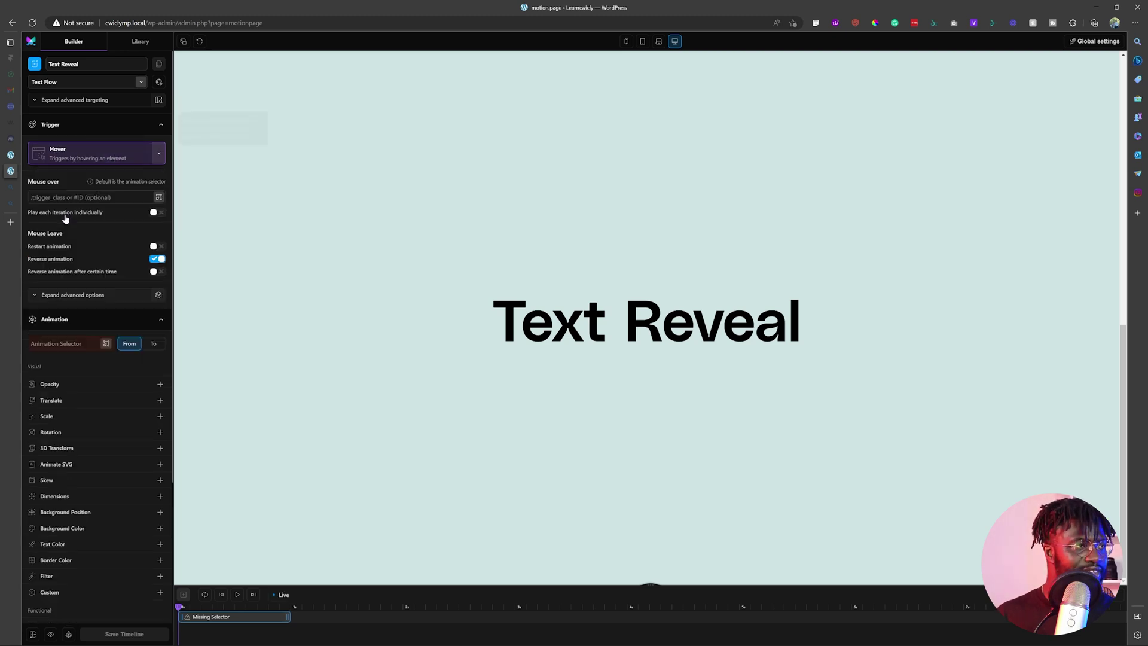
{"action": "left_click", "coordinate": [93, 158]}
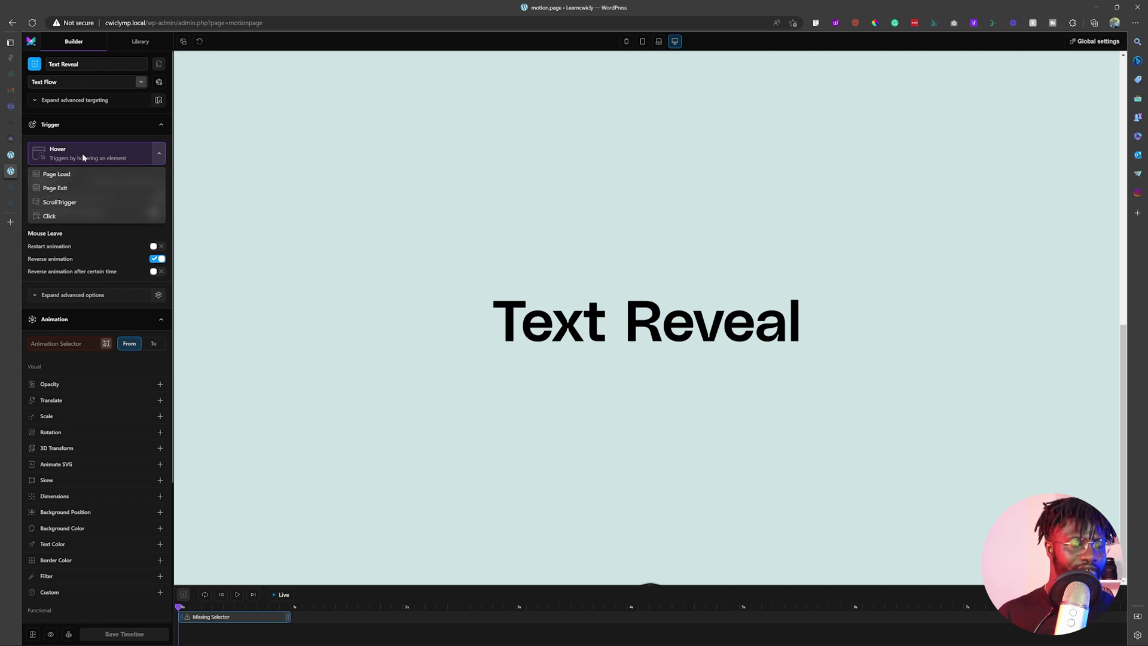
{"action": "left_click", "coordinate": [366, 334]}
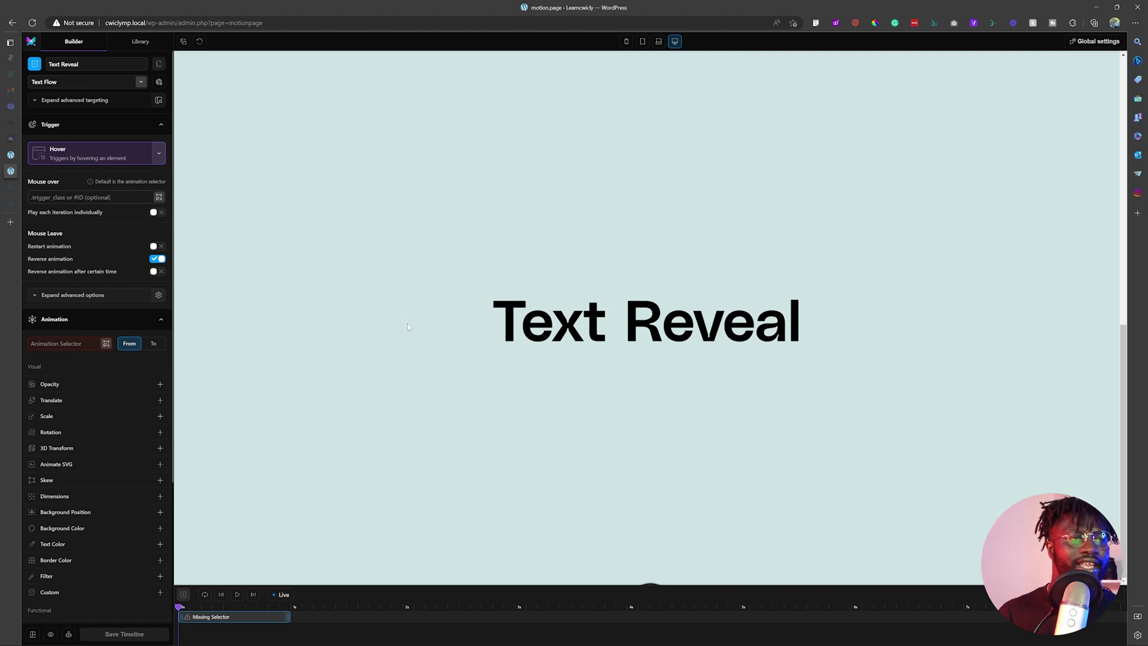
Pick the Text Reveal heading on the page as the animation target, using its class .txt-rev-1.
{"action": "left_click", "coordinate": [107, 343]}
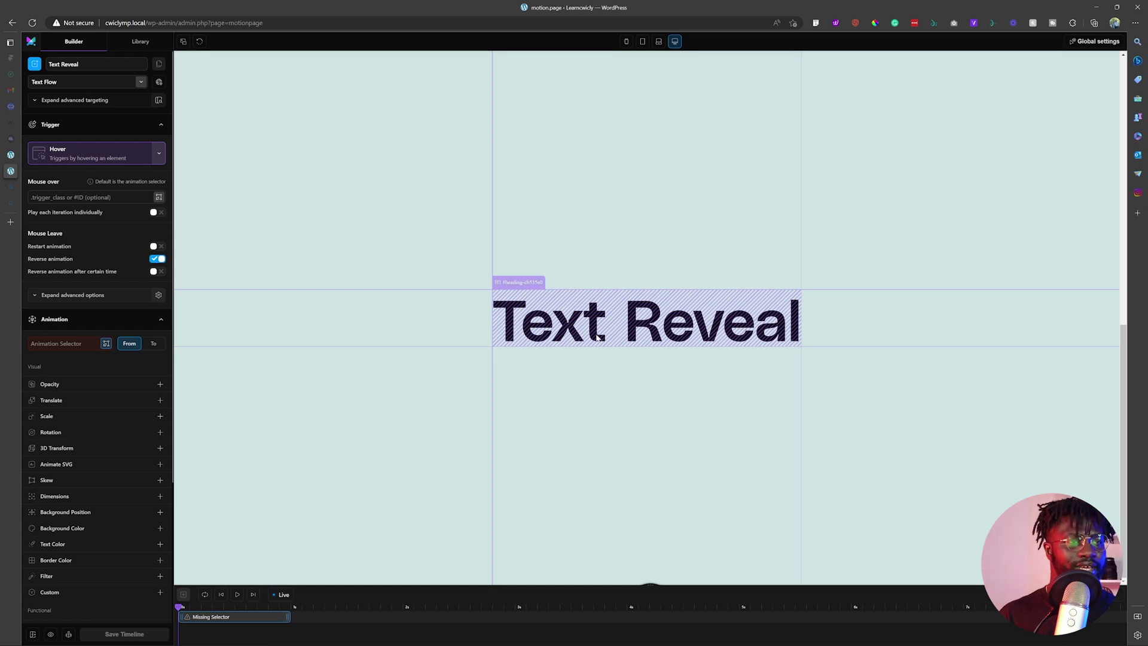
{"action": "left_click", "coordinate": [615, 337]}
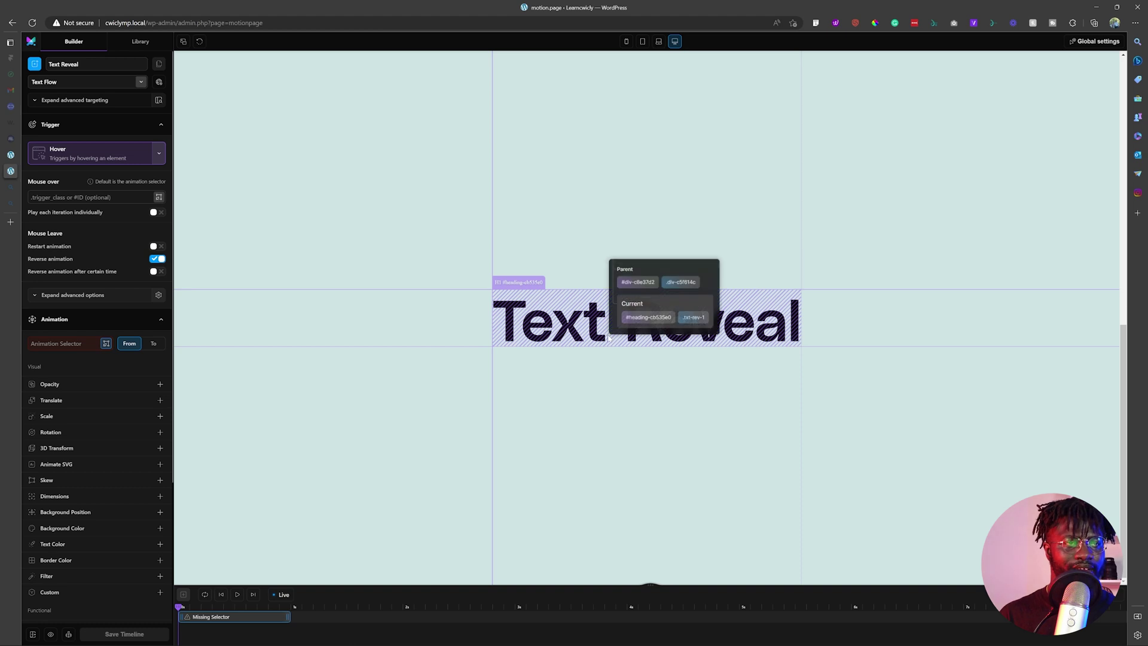
{"action": "left_click", "coordinate": [698, 318]}
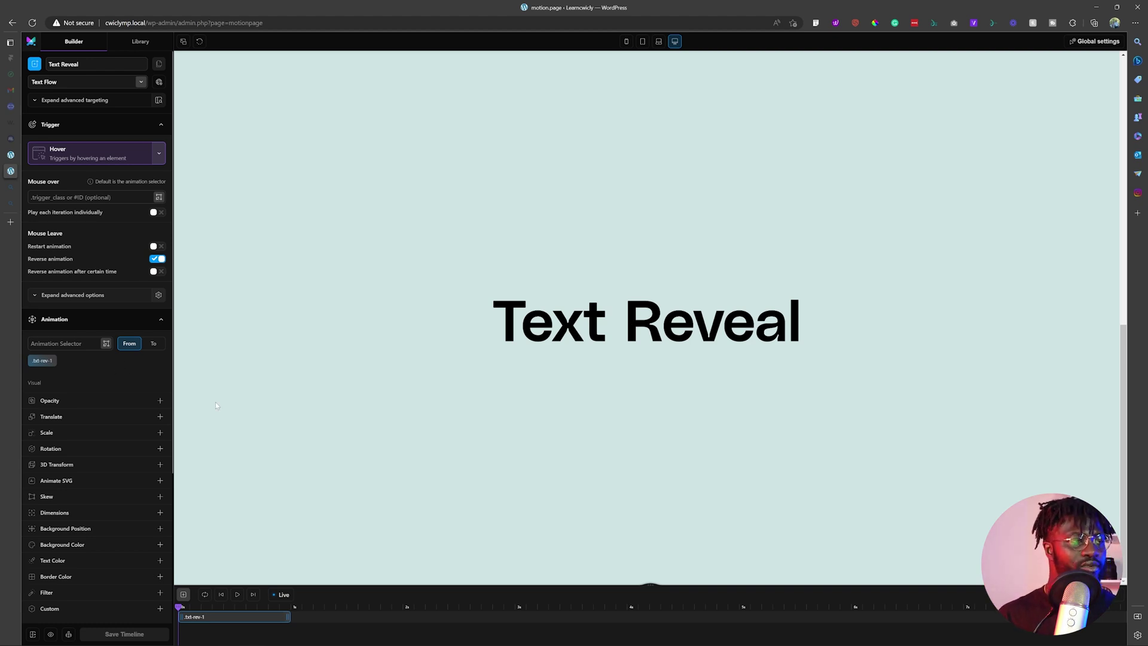
Add a From translation of 100% on Y to the .txt-rev-1 animation, preview it live and save the timeline.
{"action": "left_click", "coordinate": [118, 418]}
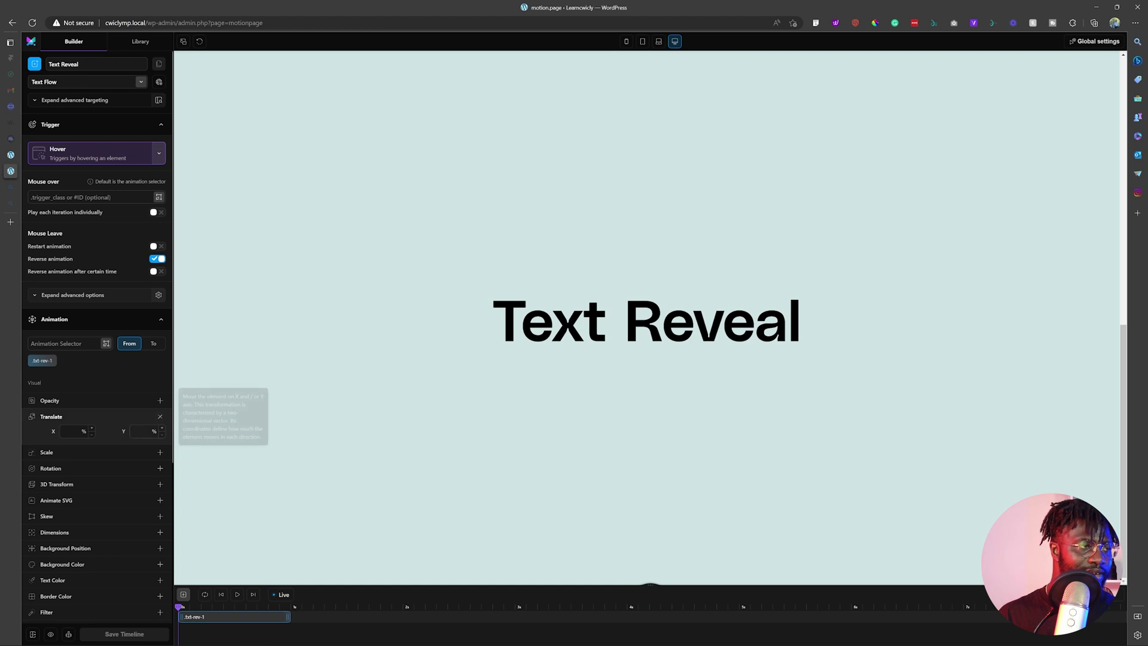
{"action": "left_click", "coordinate": [134, 431]}
{"action": "type", "text": "20"}
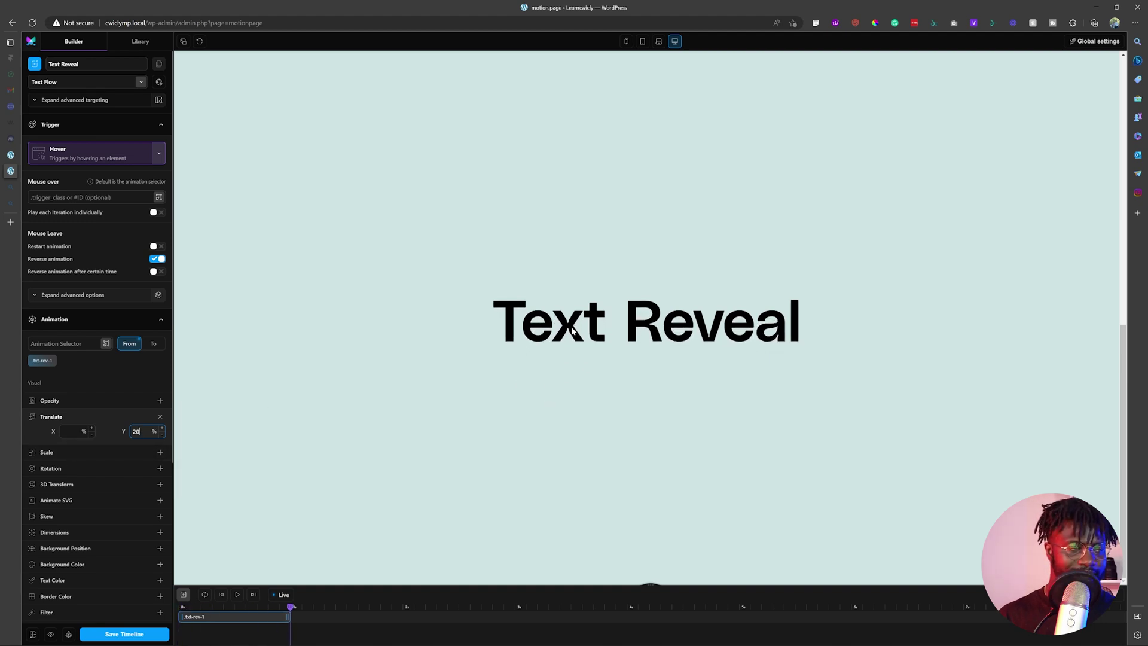
{"action": "key", "text": "ctrl+a"}
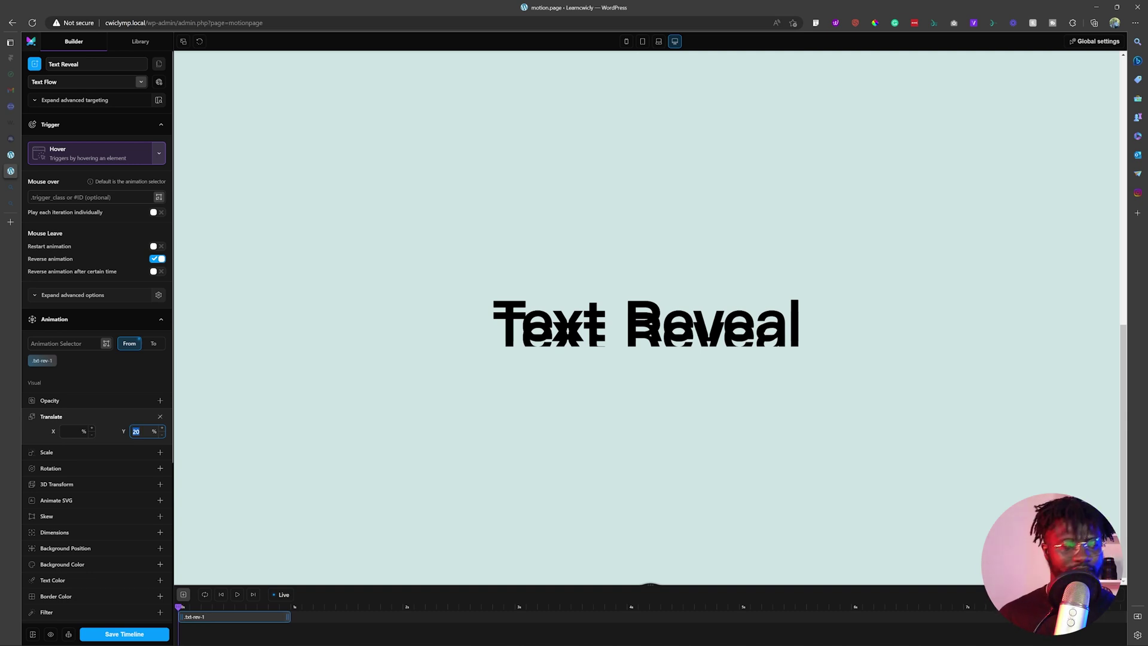
{"action": "type", "text": "100"}
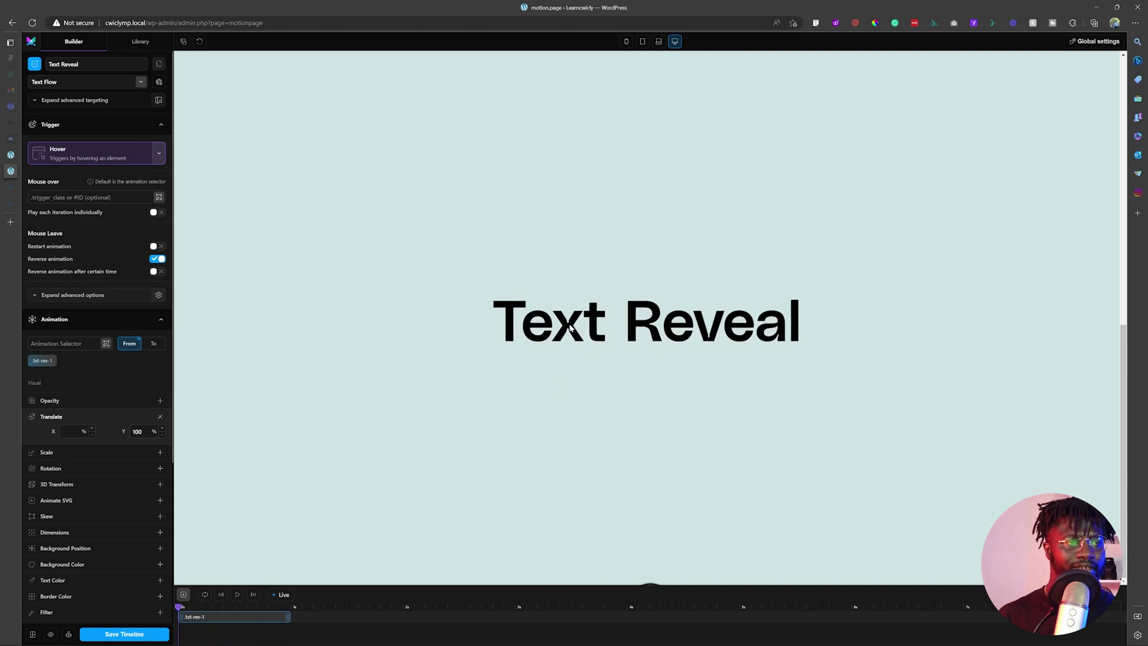
{"action": "left_click", "coordinate": [283, 594]}
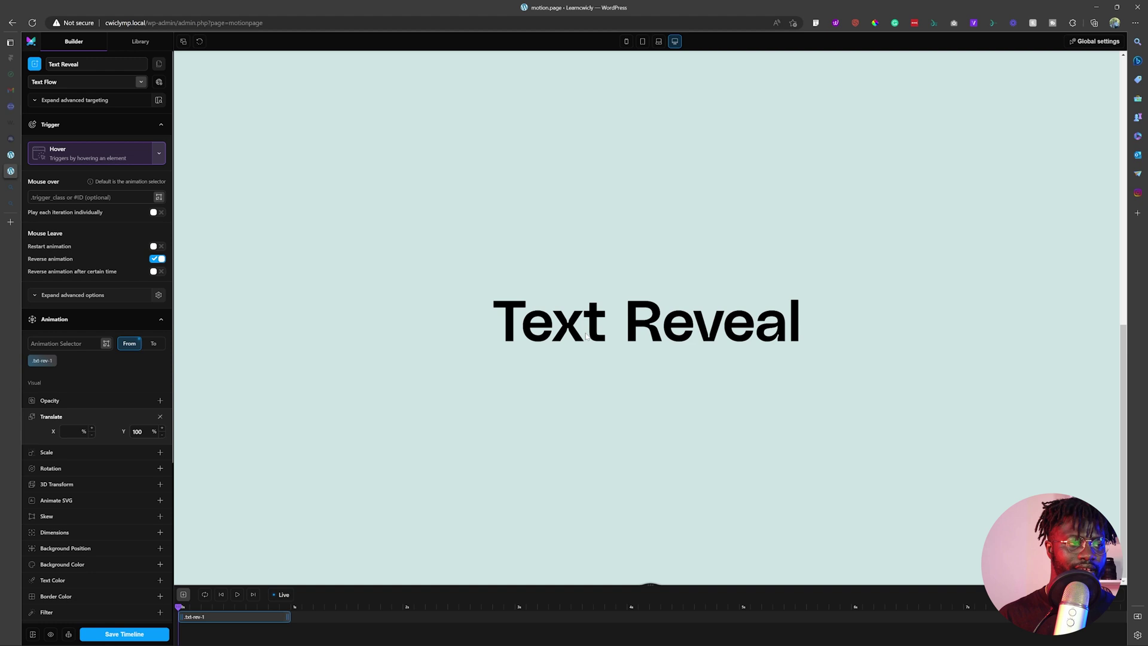
{"action": "left_click", "coordinate": [124, 634]}
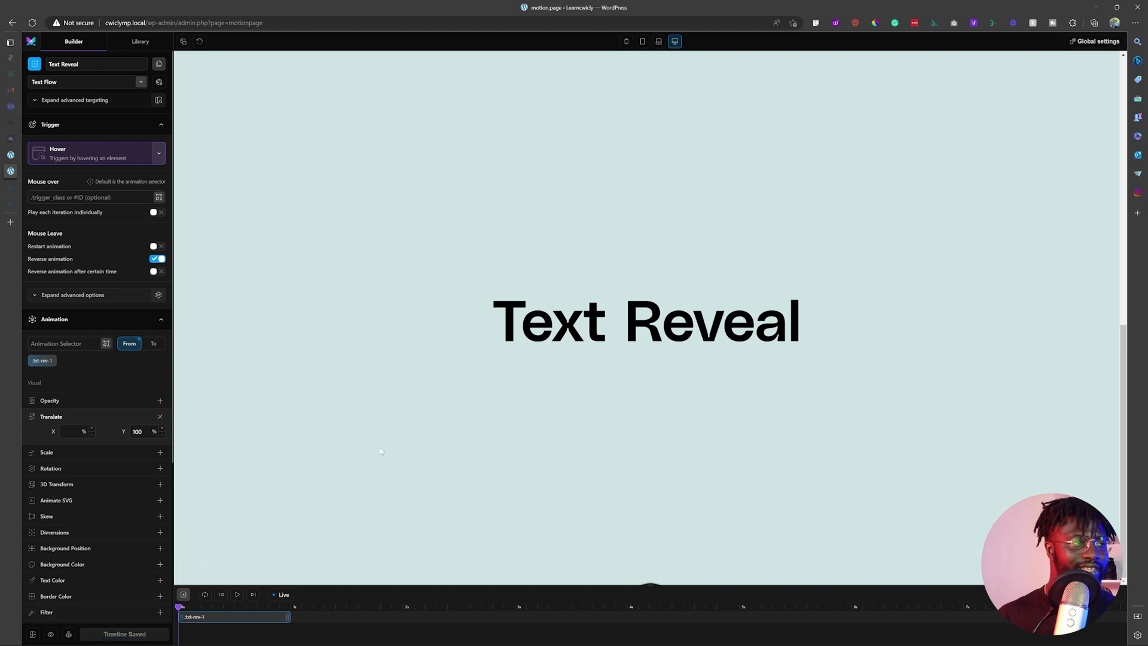
Split the .txt-rev-1 text into characters, stagger each by 0.05 s from the start, and save the timeline.
{"action": "scroll", "coordinate": [90, 496], "scroll_direction": "down", "scroll_amount": 4}
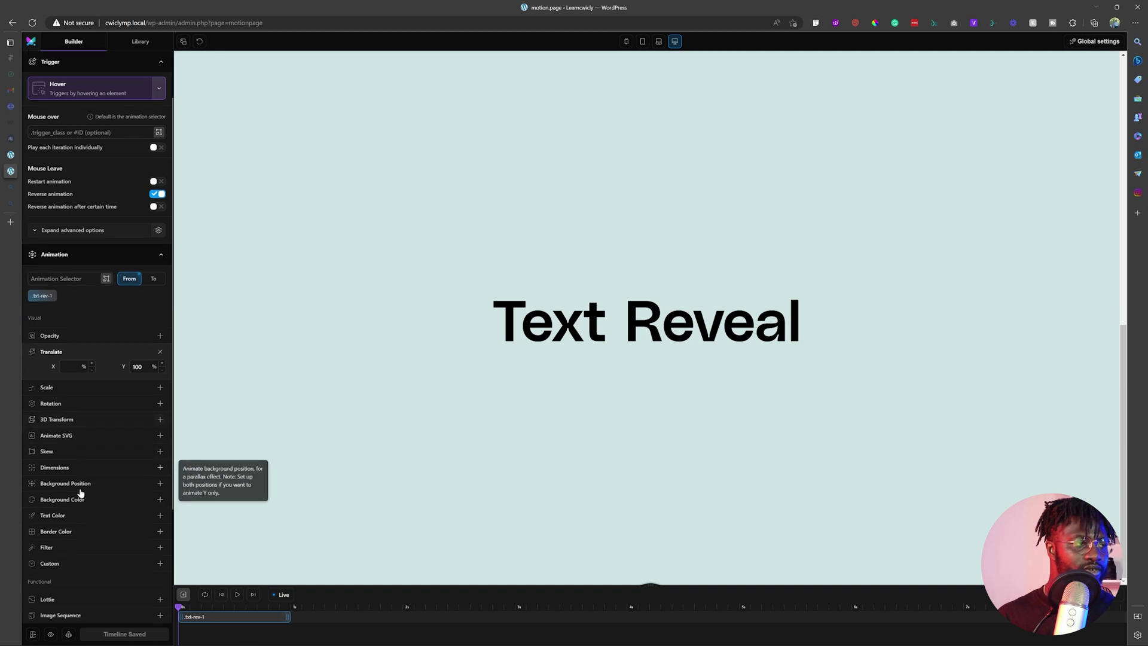
{"action": "scroll", "coordinate": [486, 439], "scroll_direction": "up", "scroll_amount": 10}
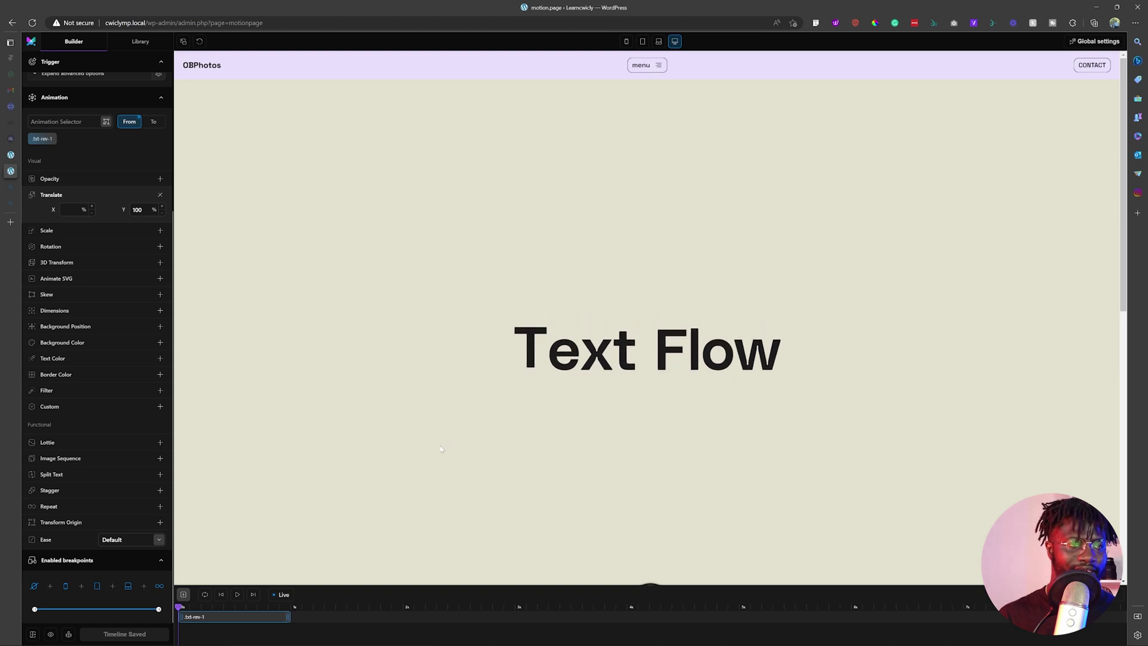
{"action": "scroll", "coordinate": [440, 498], "scroll_direction": "down", "scroll_amount": 4}
{"action": "scroll", "coordinate": [442, 484], "scroll_direction": "down", "scroll_amount": 5}
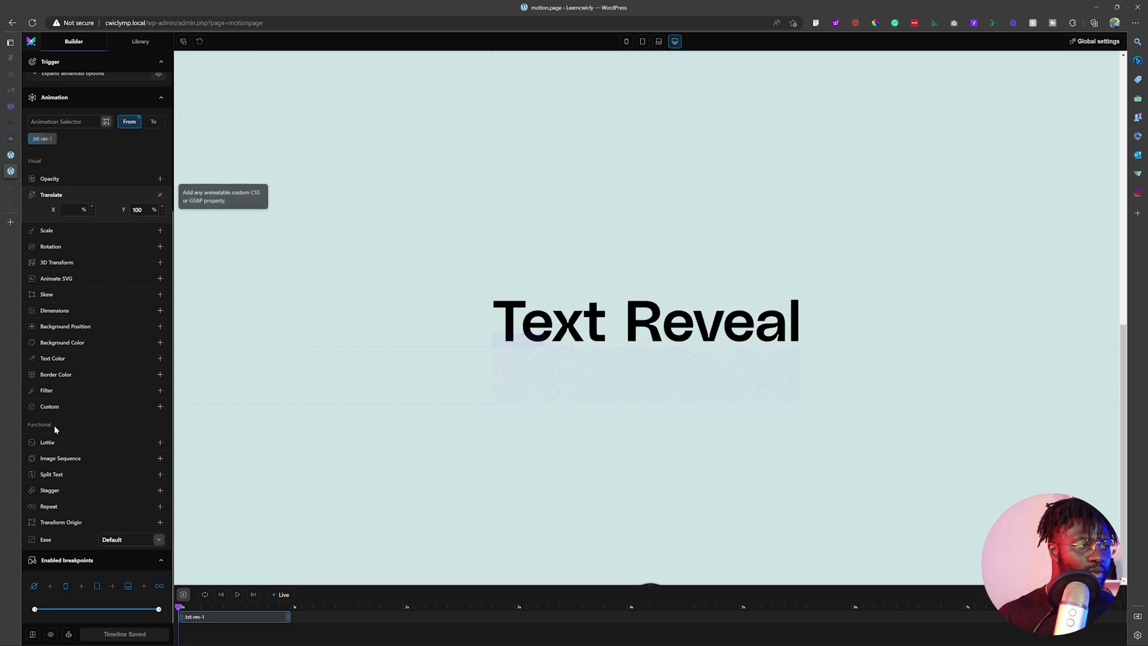
{"action": "left_click", "coordinate": [72, 476]}
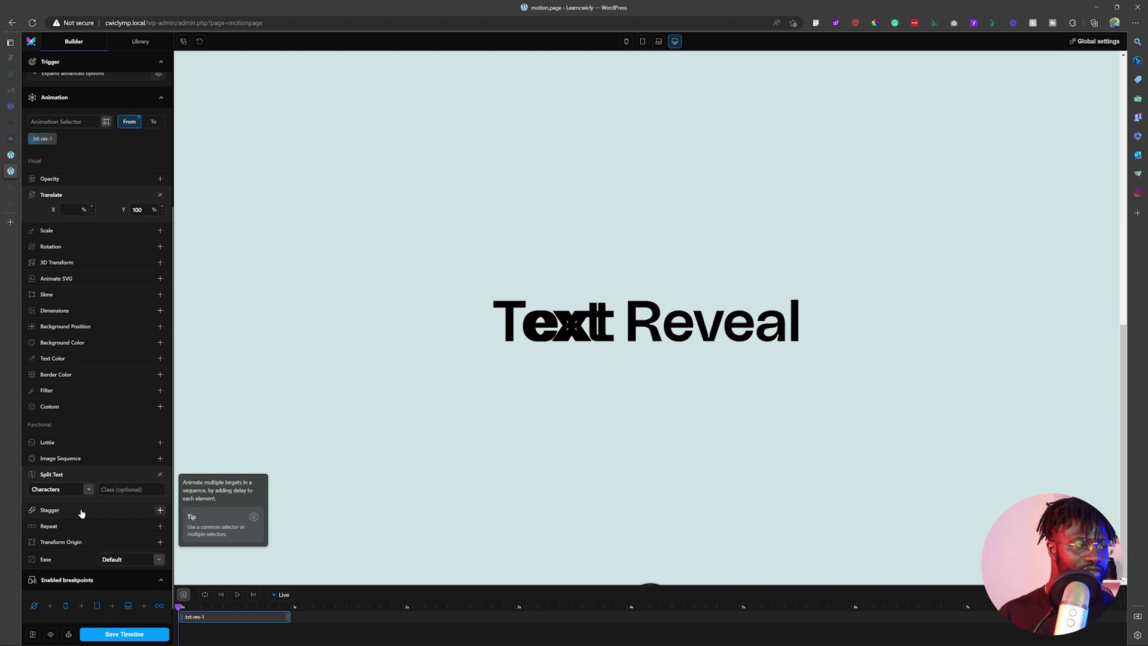
{"action": "left_click", "coordinate": [81, 512]}
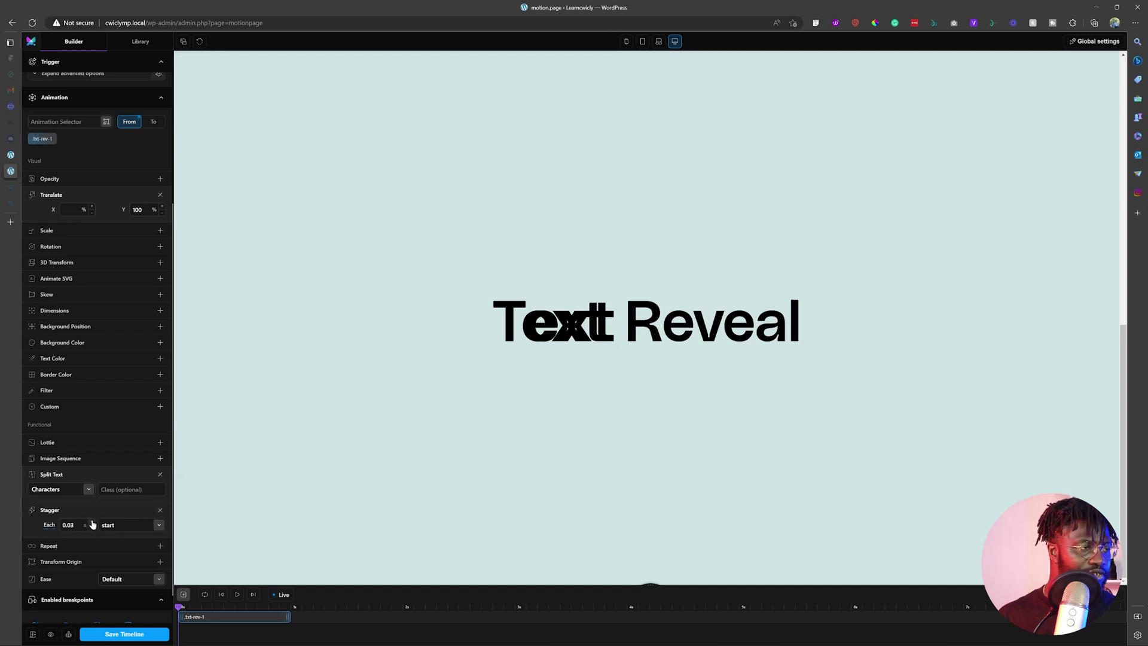
{"action": "left_click", "coordinate": [91, 521]}
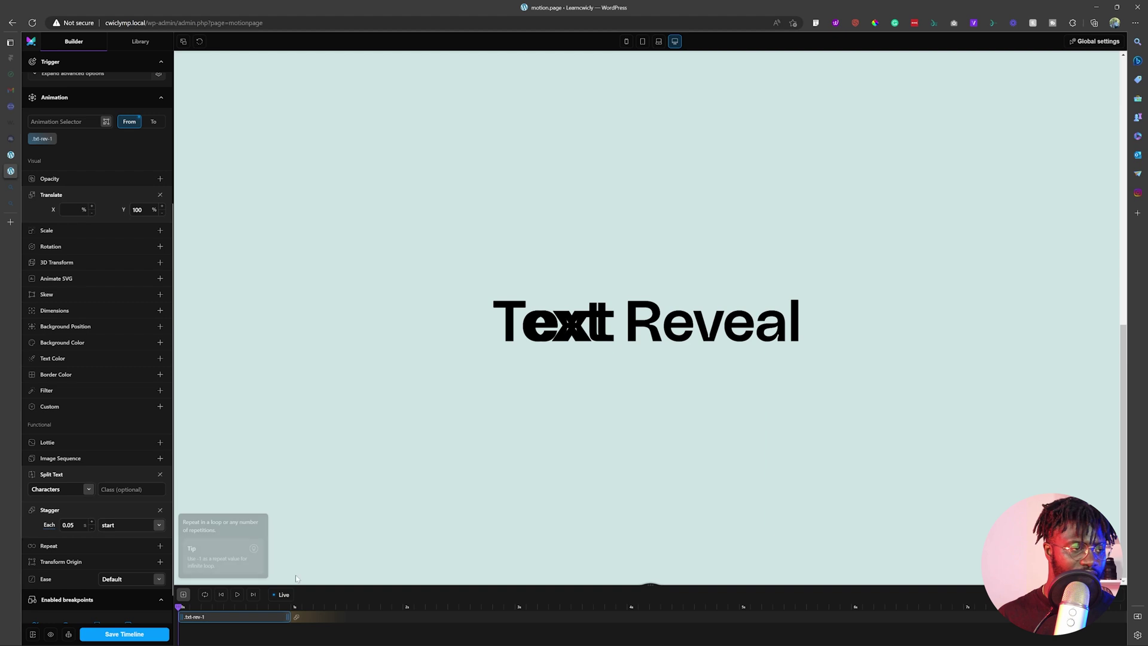
{"action": "key", "text": "ctrl+s"}
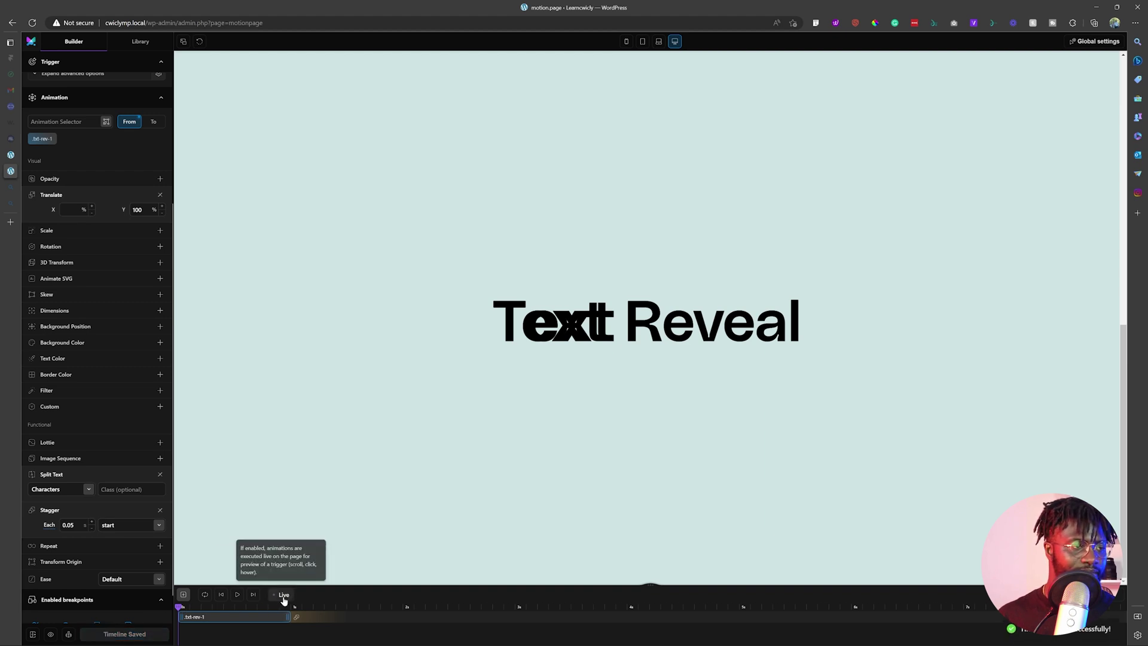
{"action": "left_click", "coordinate": [284, 597]}
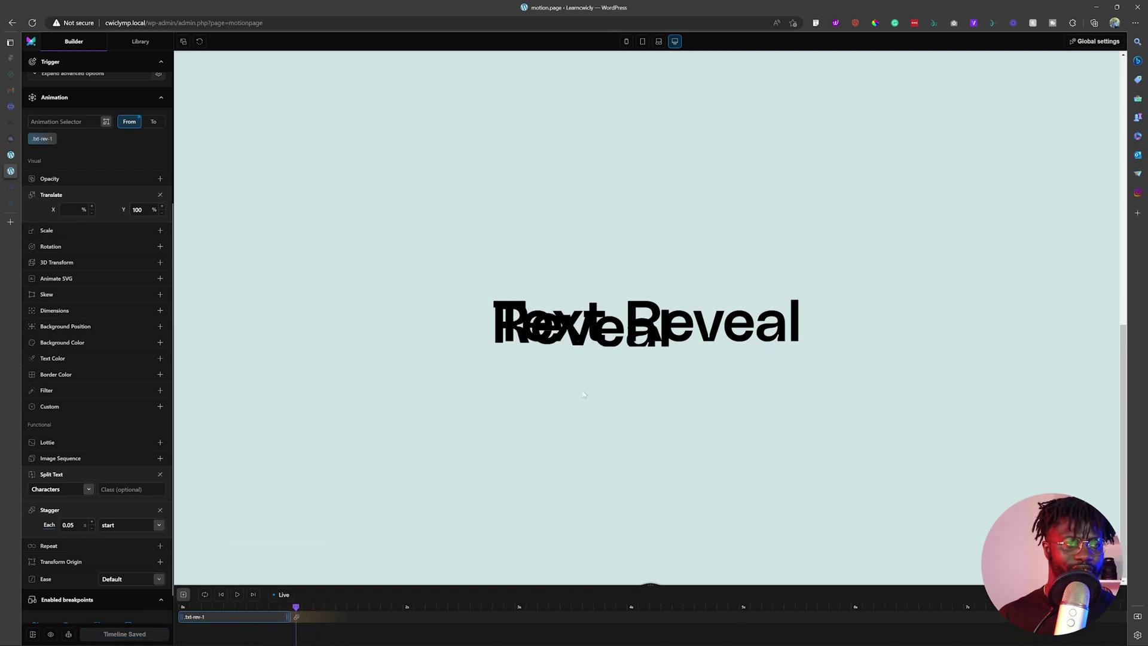
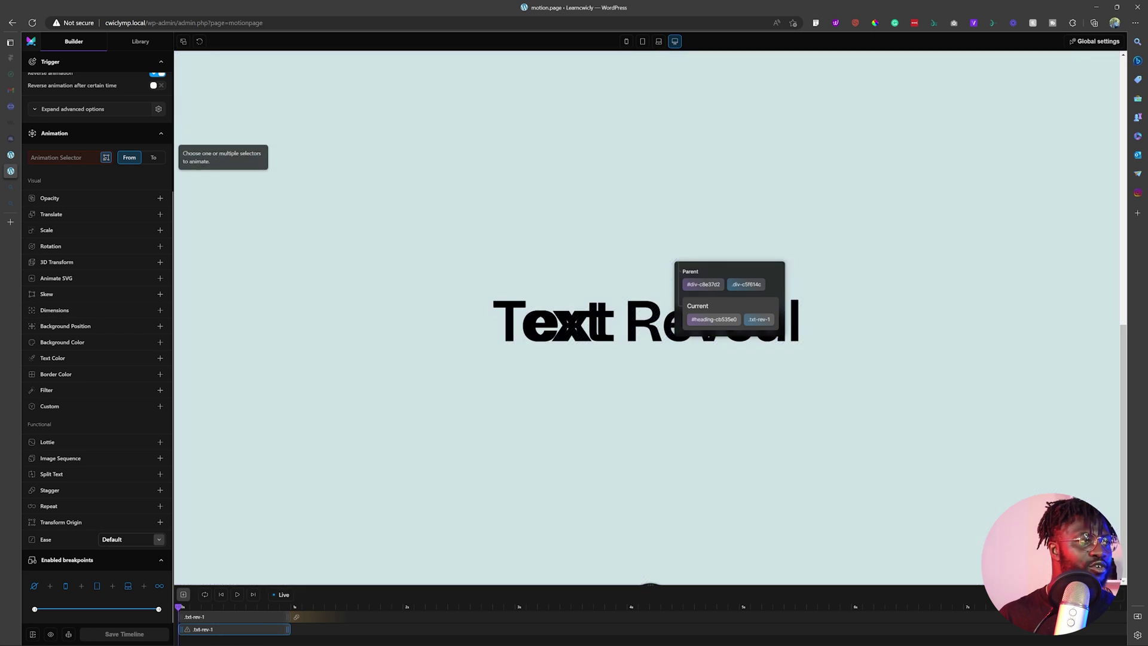
Set the second animation's target to the class .txt-rev-2.
{"action": "left_click", "coordinate": [78, 157]}
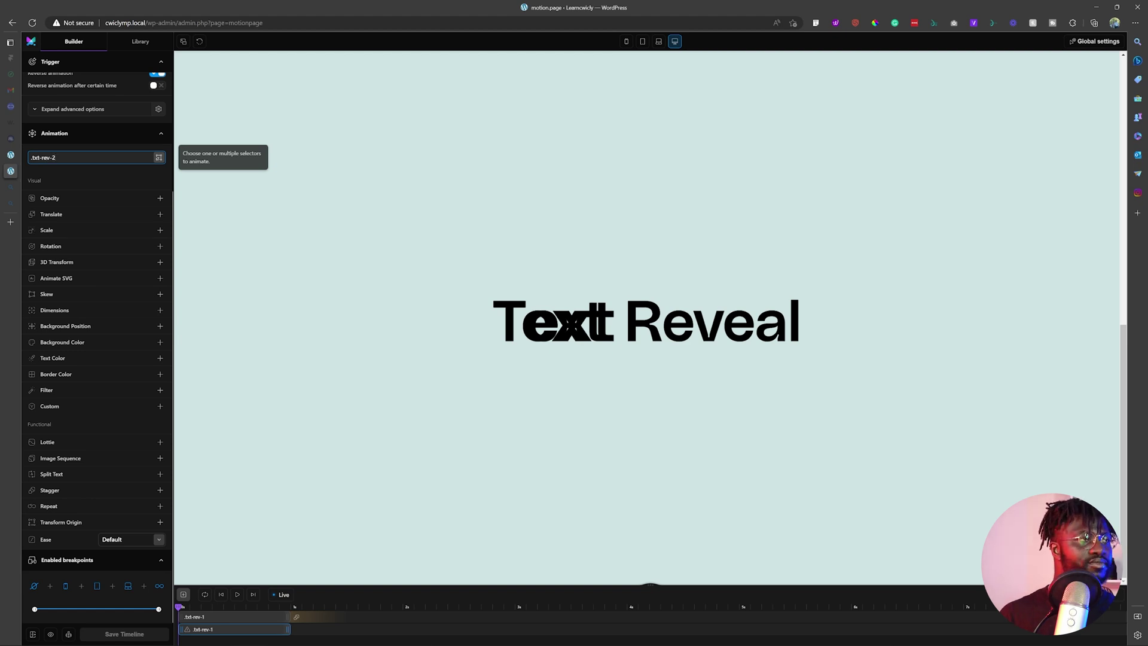
{"action": "key", "text": "Return"}
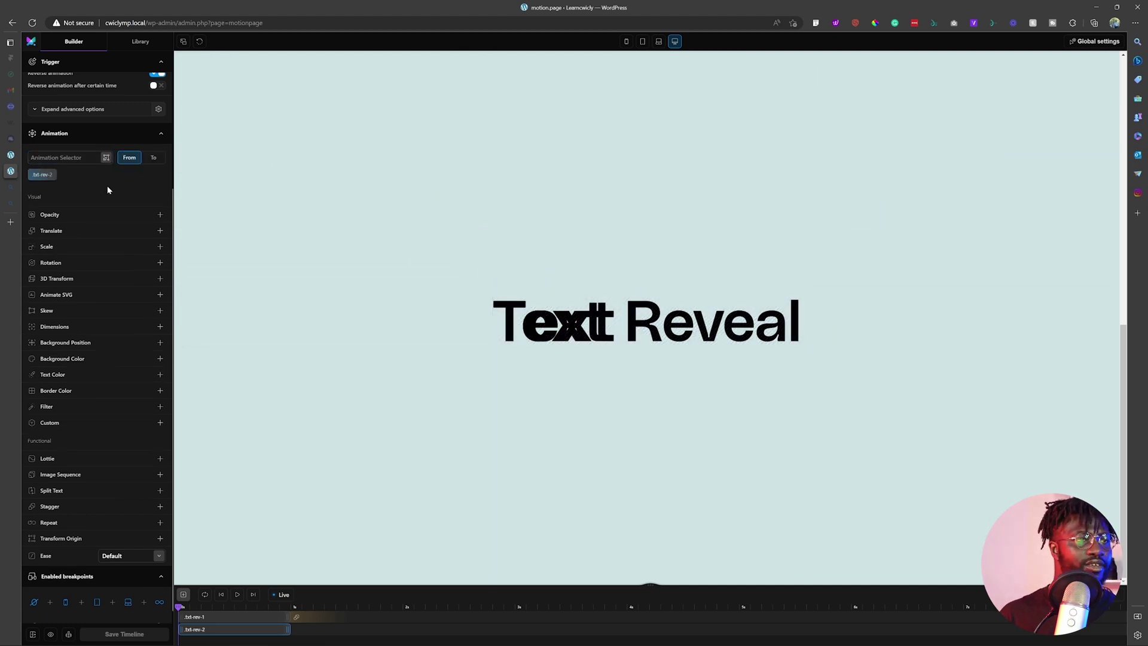
{"action": "mouse_move", "coordinate": [598, 323]}
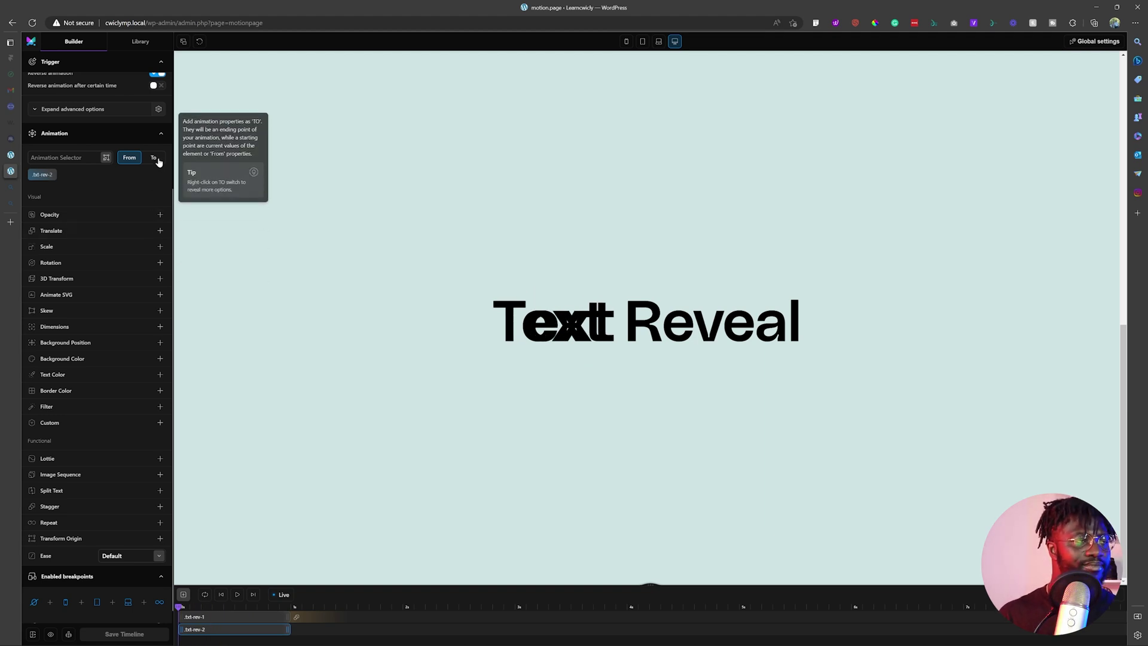
Animate the .txt-rev-2 heading's Y translation from 0% to -100%.
{"action": "left_click", "coordinate": [103, 231]}
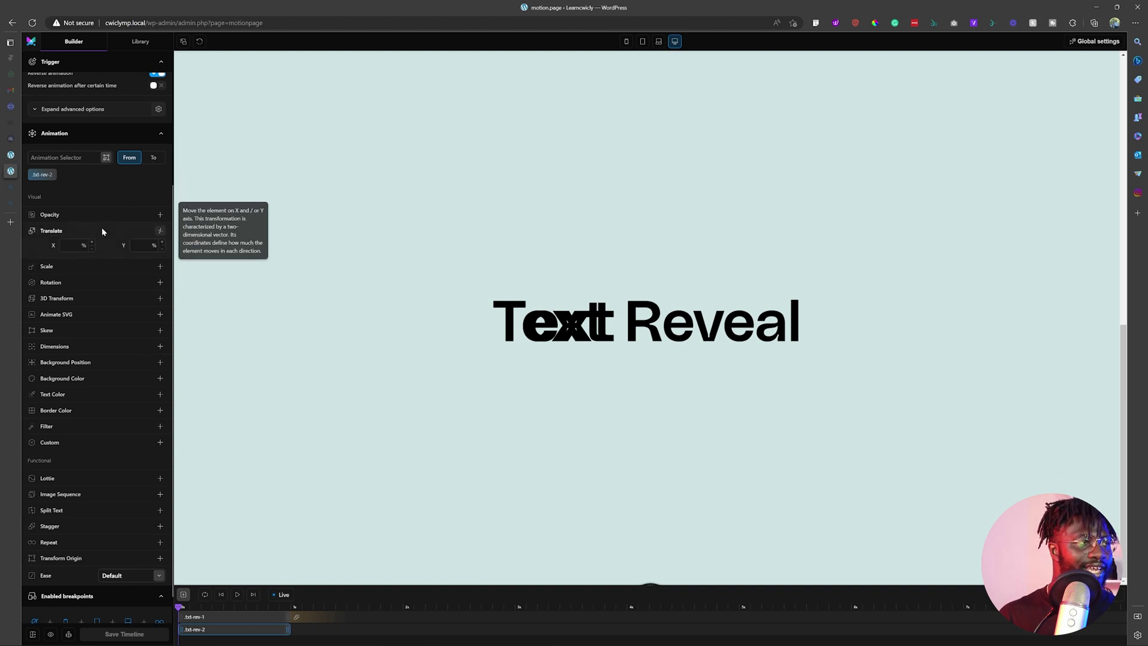
{"action": "left_click", "coordinate": [143, 245]}
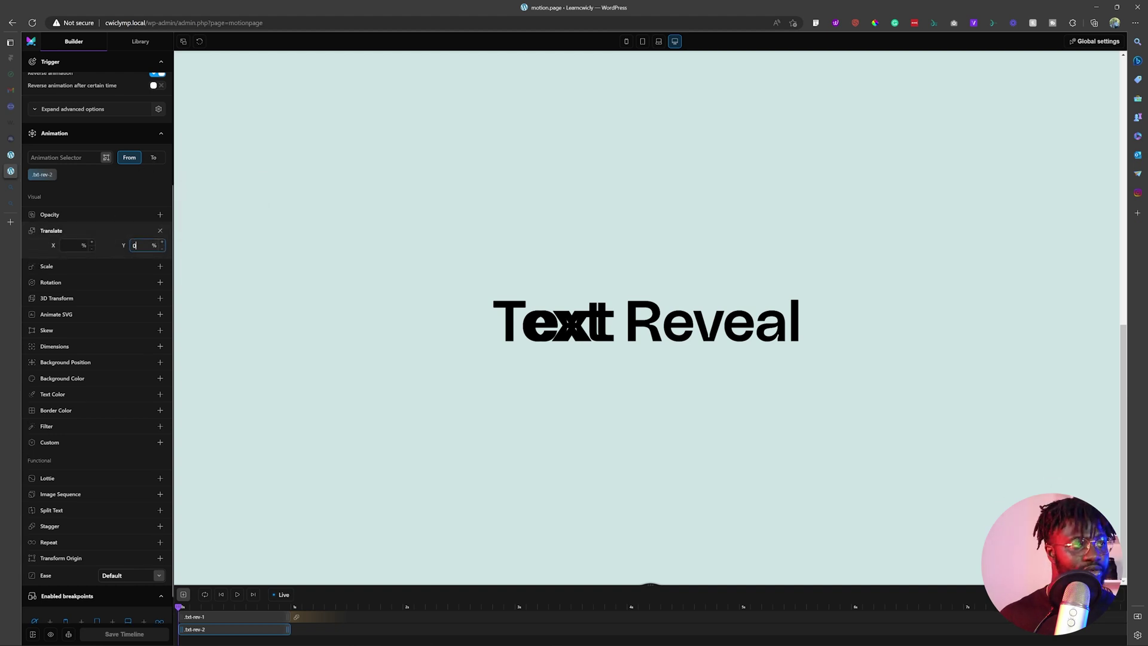
{"action": "type", "text": "0"}
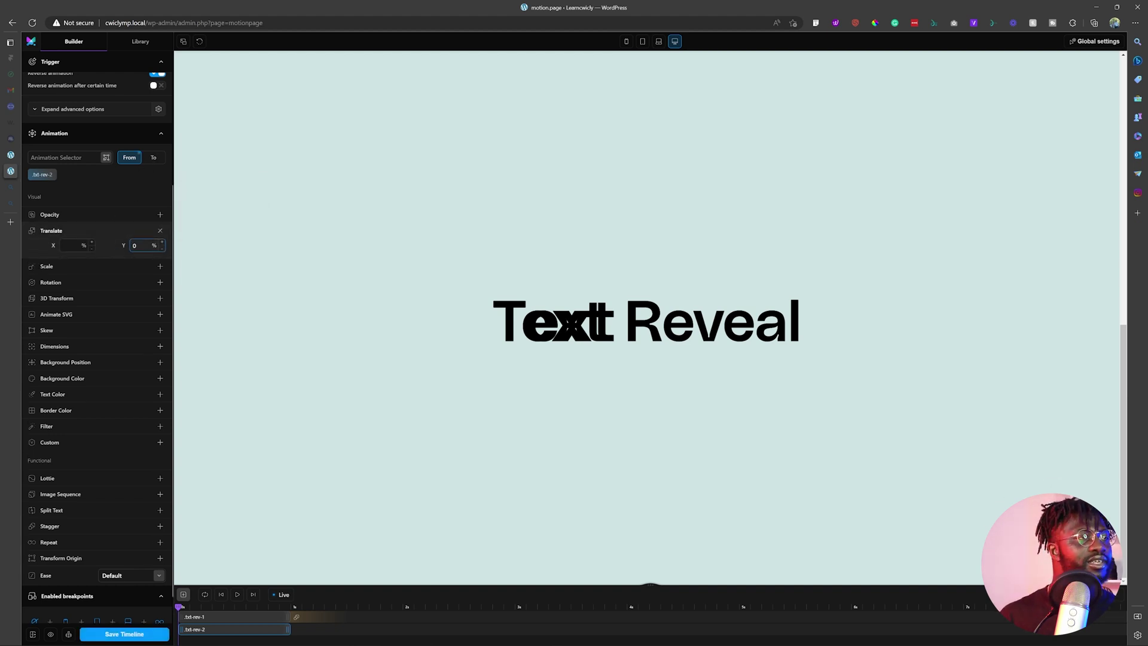
{"action": "left_click", "coordinate": [158, 159]}
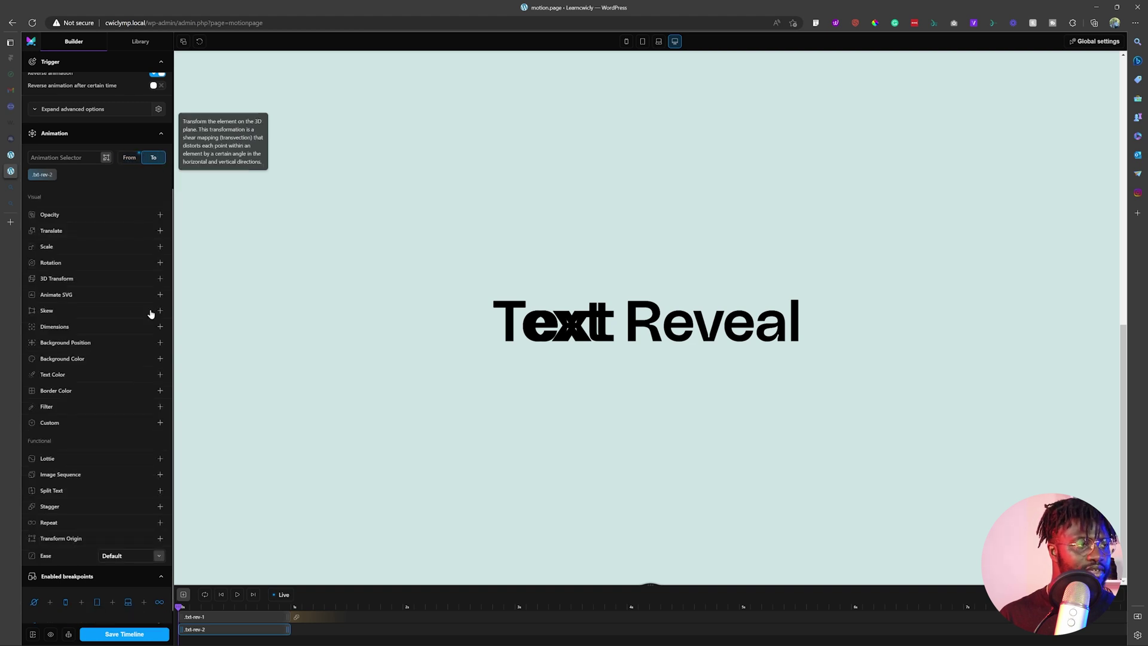
{"action": "left_click", "coordinate": [96, 234]}
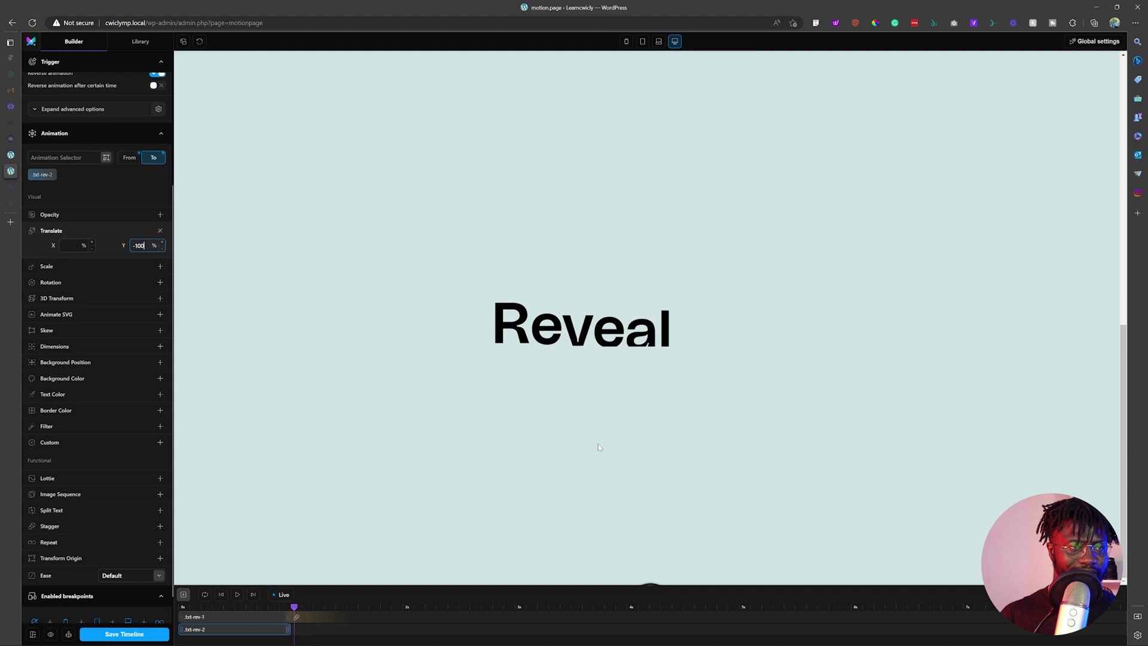
Split the .txt-rev-2 text into characters, match its stagger to .txt-rev-1 at 0.05 s each, and save the timeline.
{"action": "scroll", "coordinate": [83, 545], "scroll_direction": "down", "scroll_amount": 1}
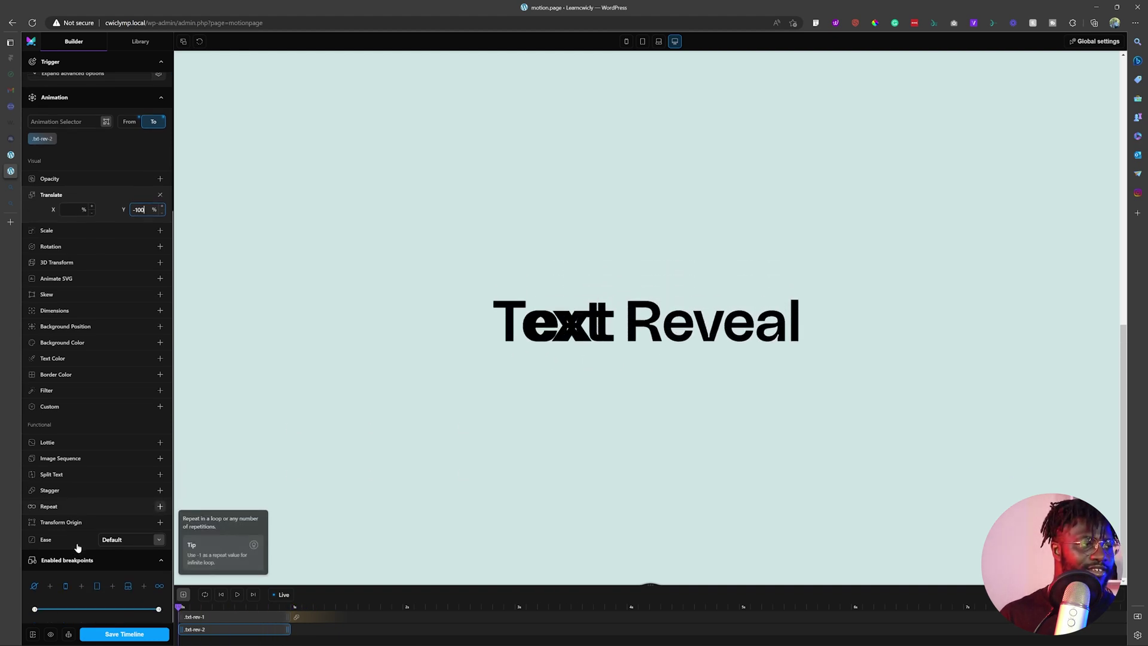
{"action": "left_click", "coordinate": [88, 476]}
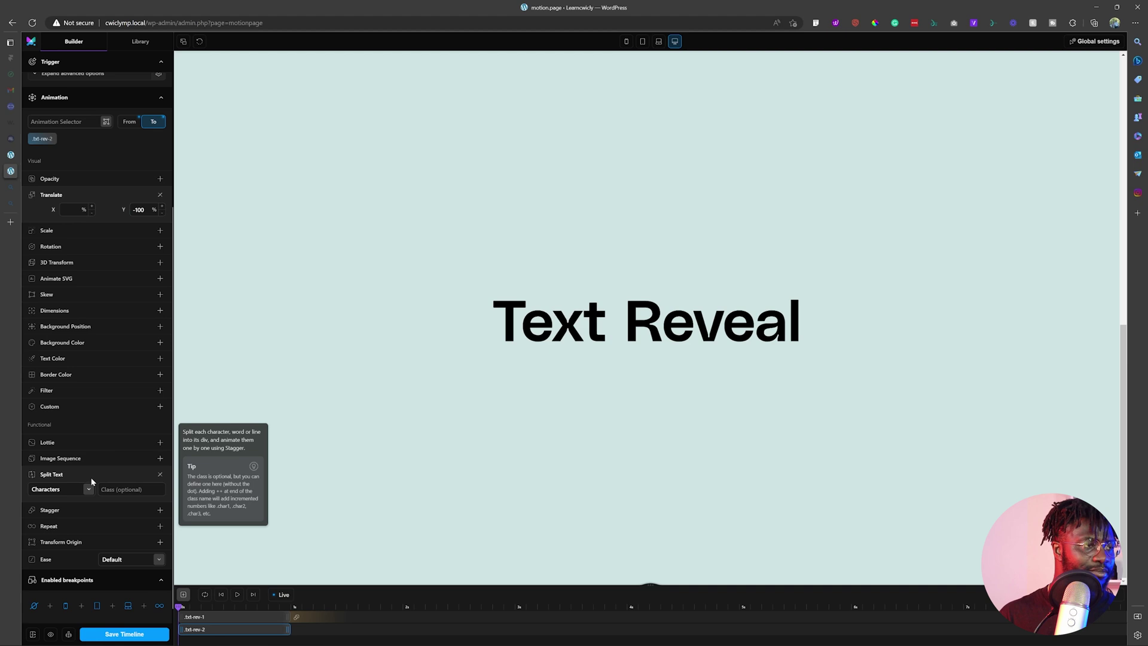
{"action": "left_click", "coordinate": [81, 512]}
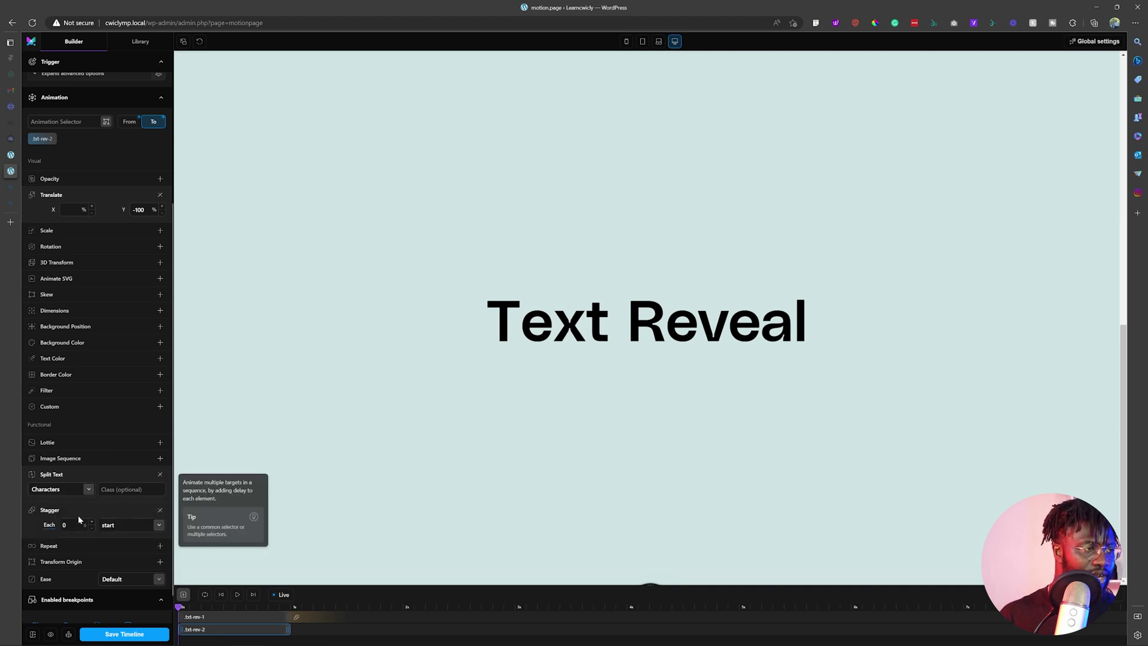
{"action": "left_click", "coordinate": [93, 523]}
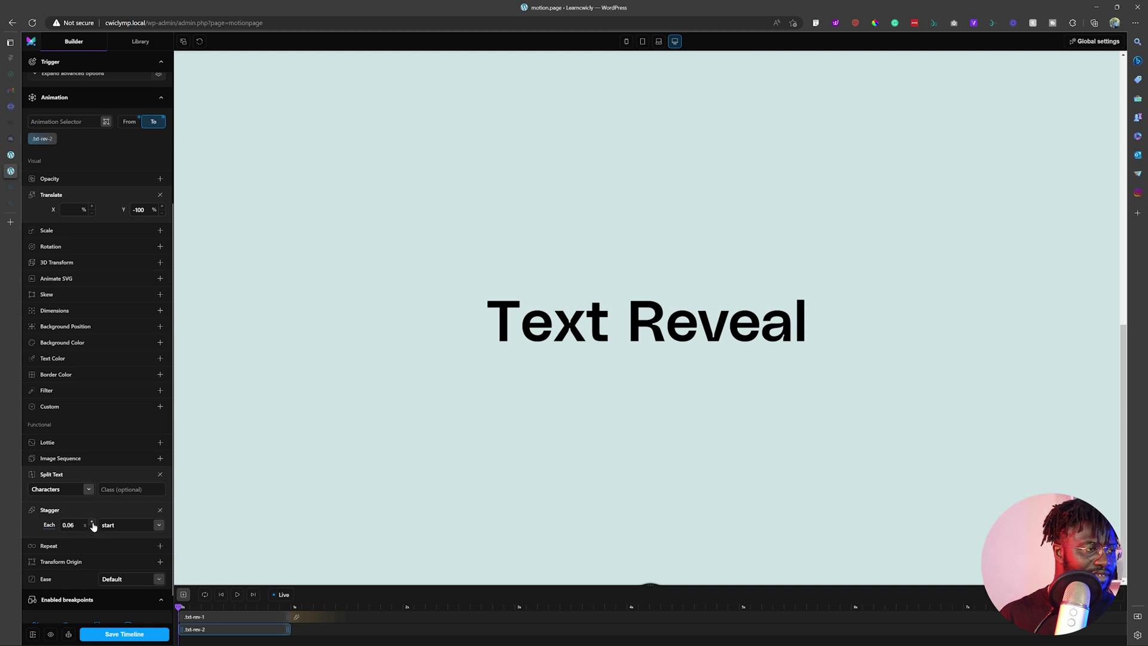
{"action": "left_click", "coordinate": [222, 616]}
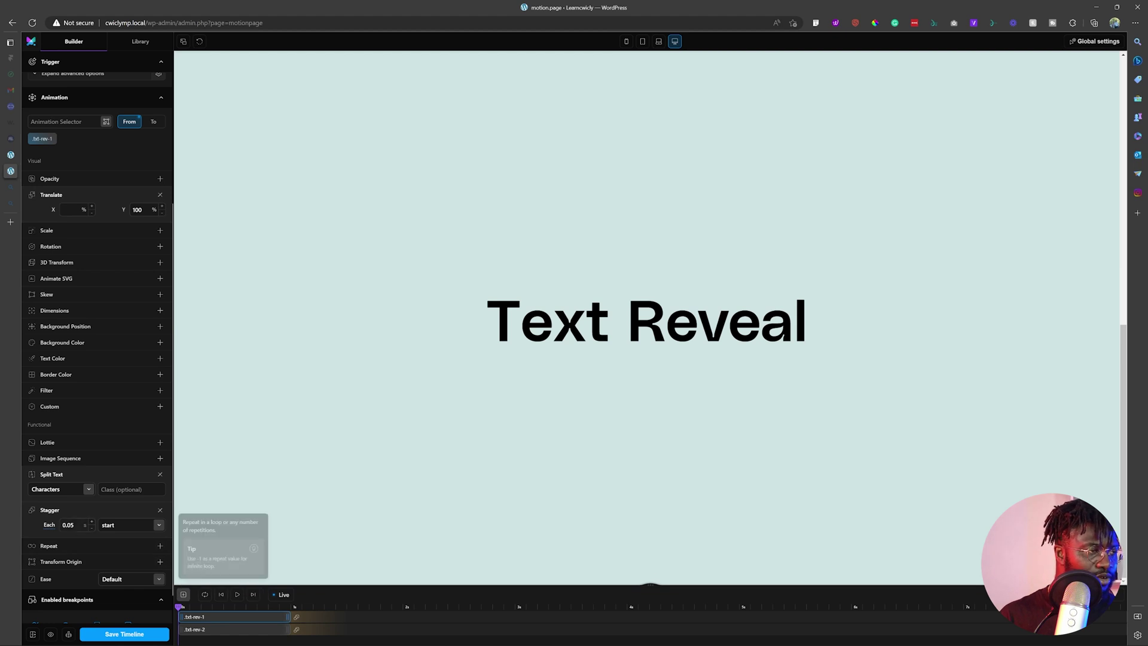
{"action": "left_click", "coordinate": [207, 629]}
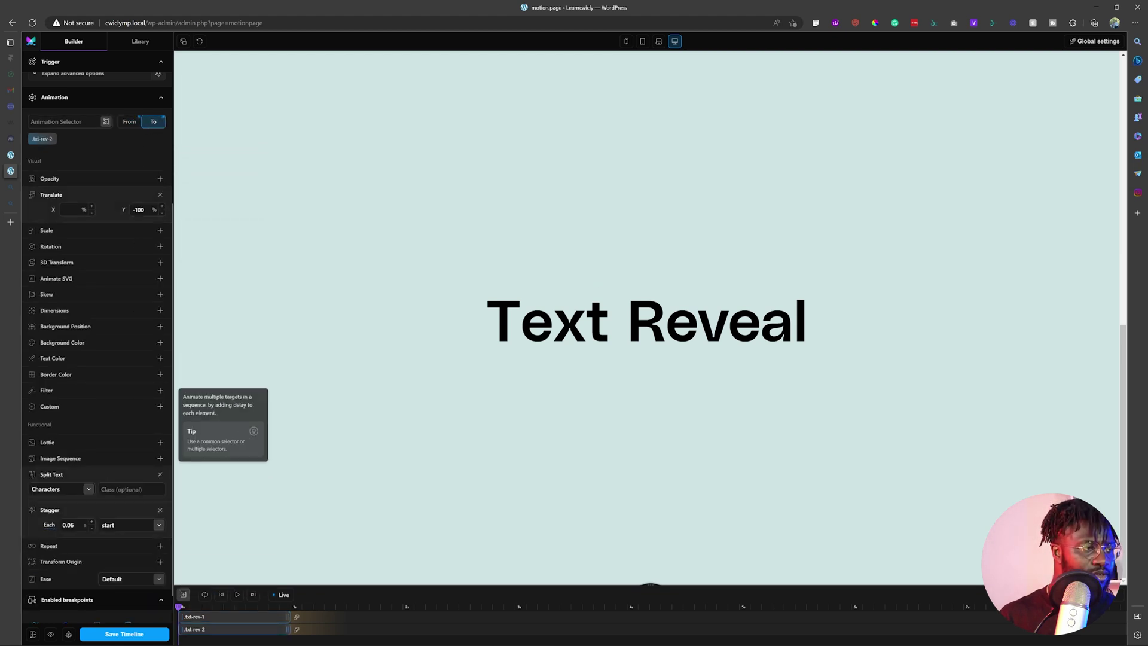
{"action": "left_click", "coordinate": [92, 528]}
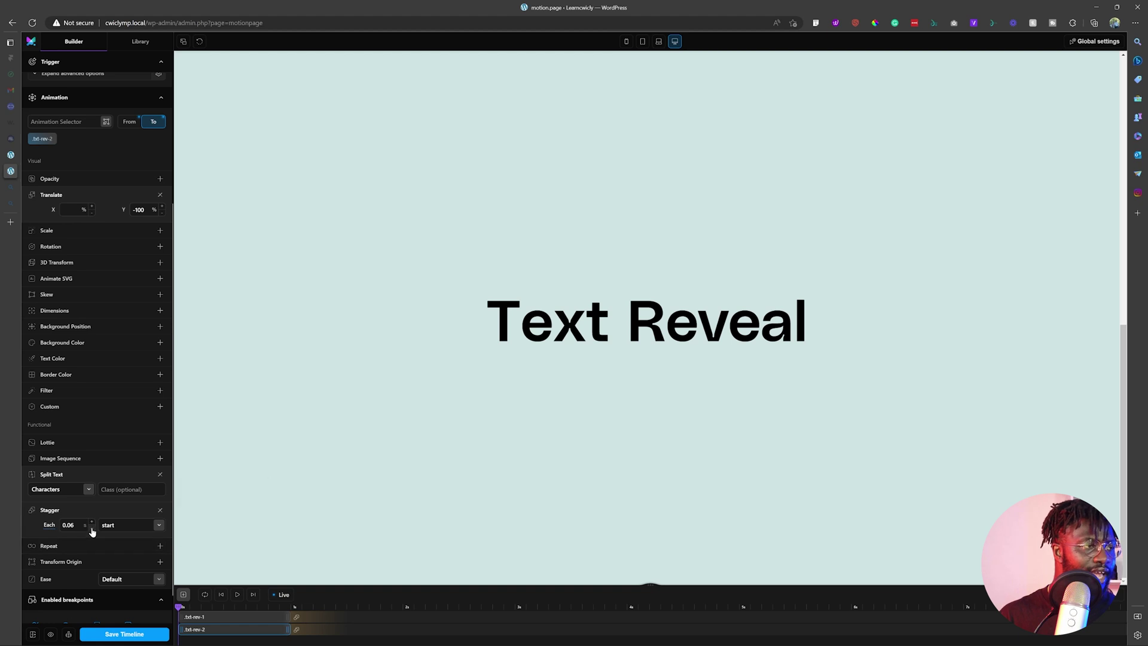
{"action": "left_click", "coordinate": [124, 634]}
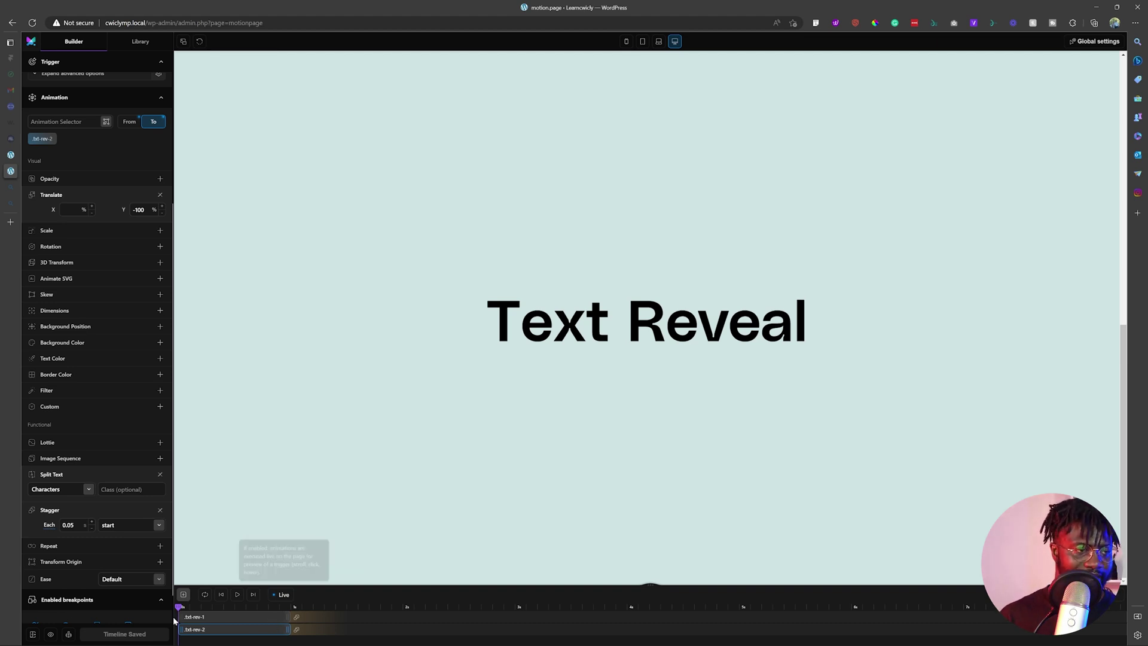
Set the per-character stagger of both .txt-rev-2 and .txt-rev-1 to 0.02 s and play the timeline.
{"action": "left_click", "coordinate": [93, 527]}
{"action": "left_click", "coordinate": [92, 528]}
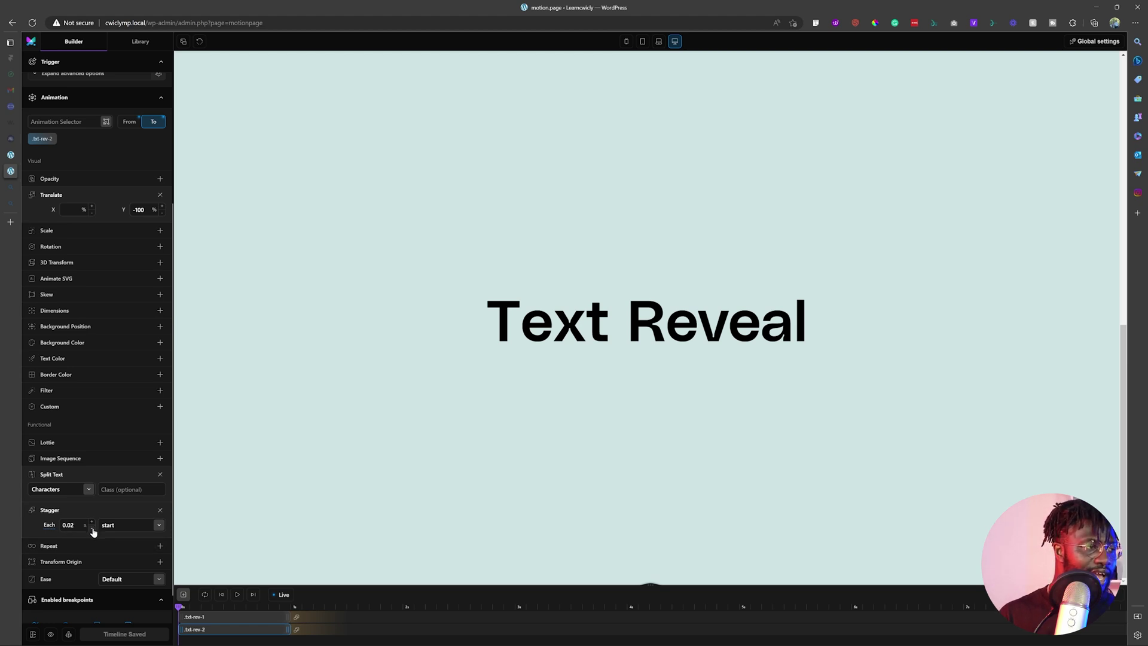
{"action": "left_click", "coordinate": [225, 616]}
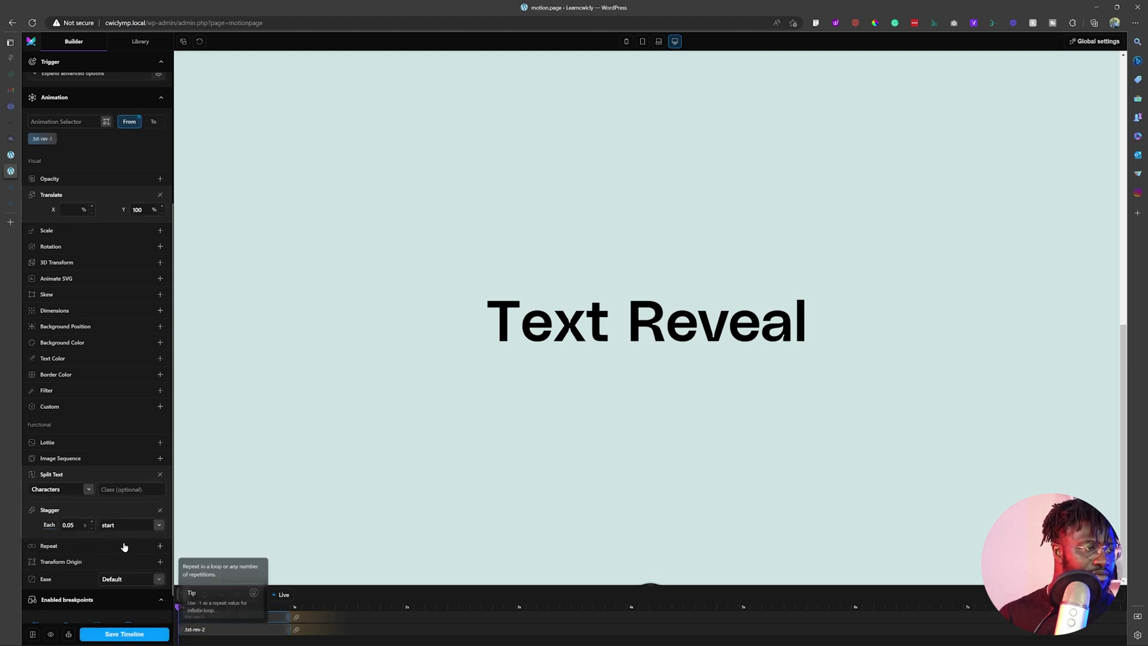
{"action": "left_click", "coordinate": [92, 528]}
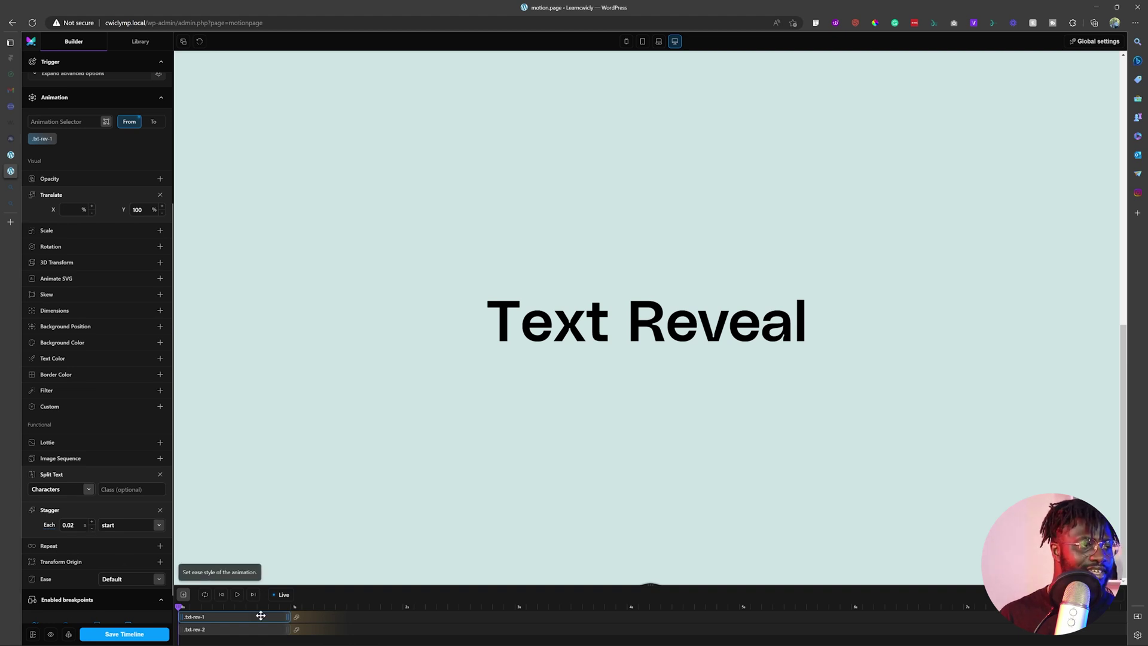
{"action": "left_click", "coordinate": [237, 594]}
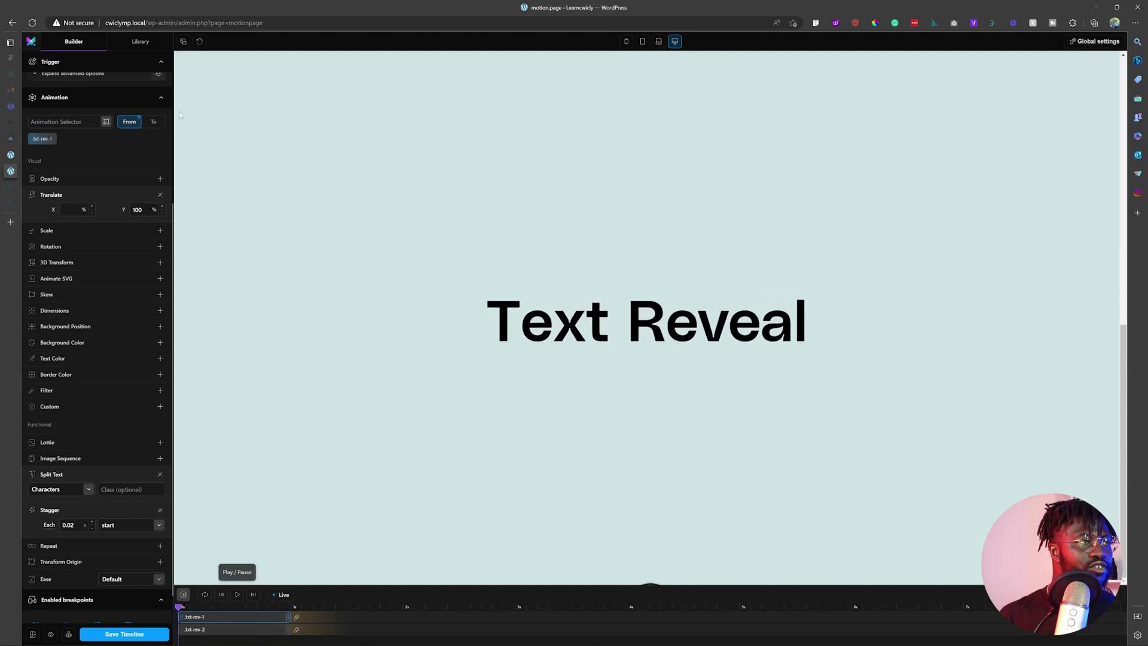
Set the ease to Sine for the To state of .txt-rev-2 and for the .txt-rev-1 animation.
{"action": "left_click", "coordinate": [216, 629]}
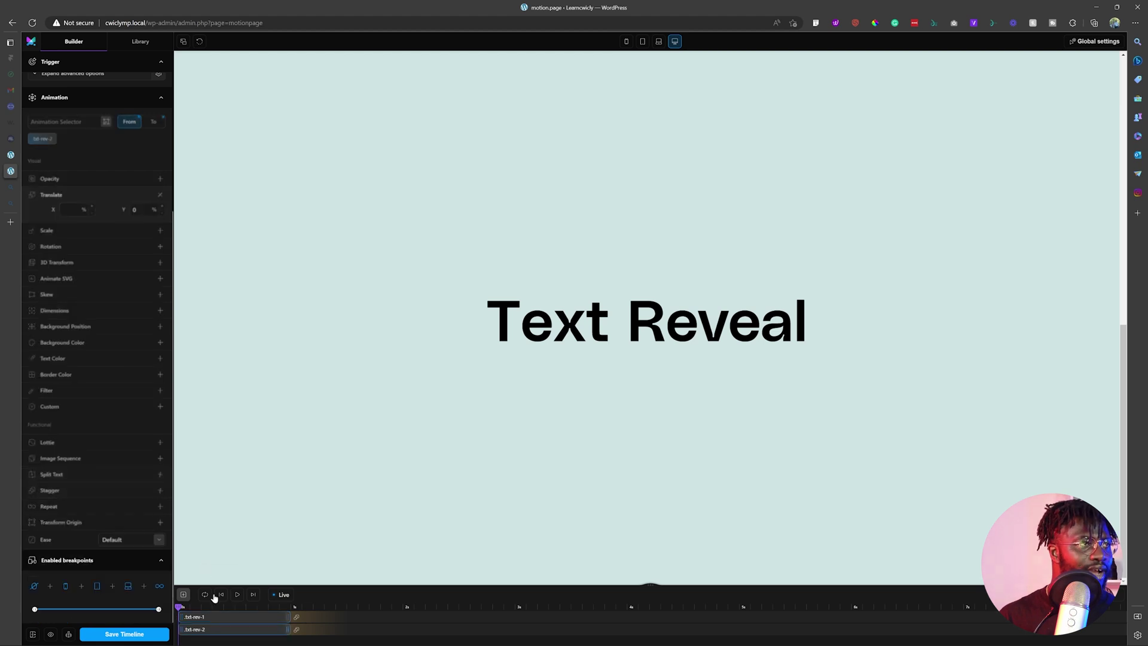
{"action": "left_click", "coordinate": [154, 122]}
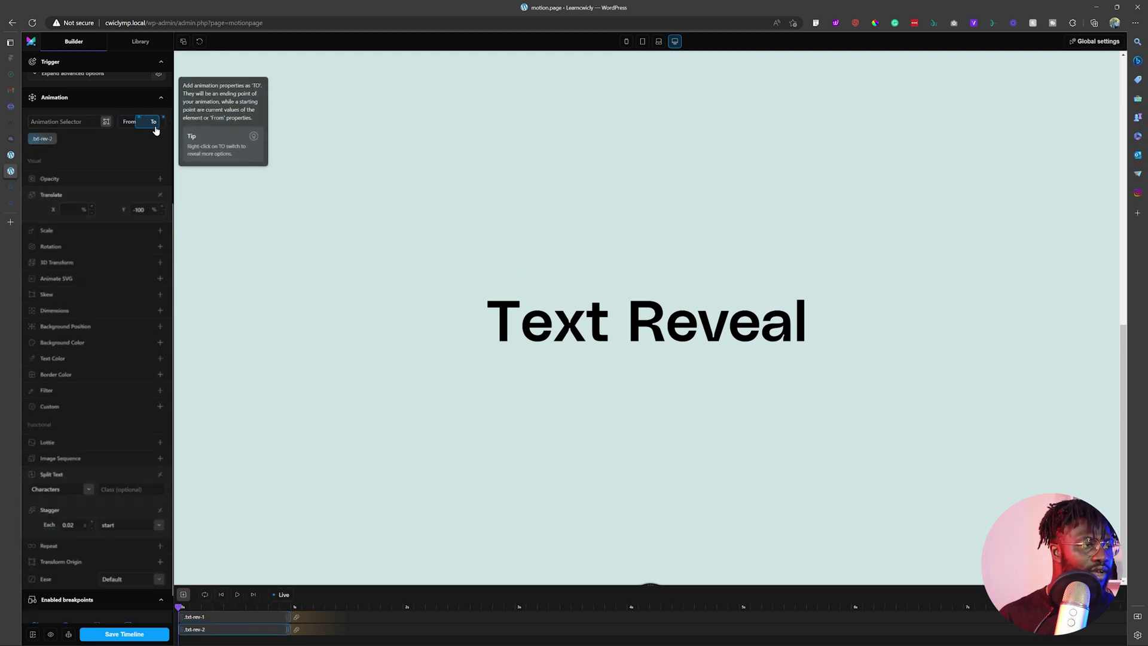
{"action": "left_click", "coordinate": [122, 580]}
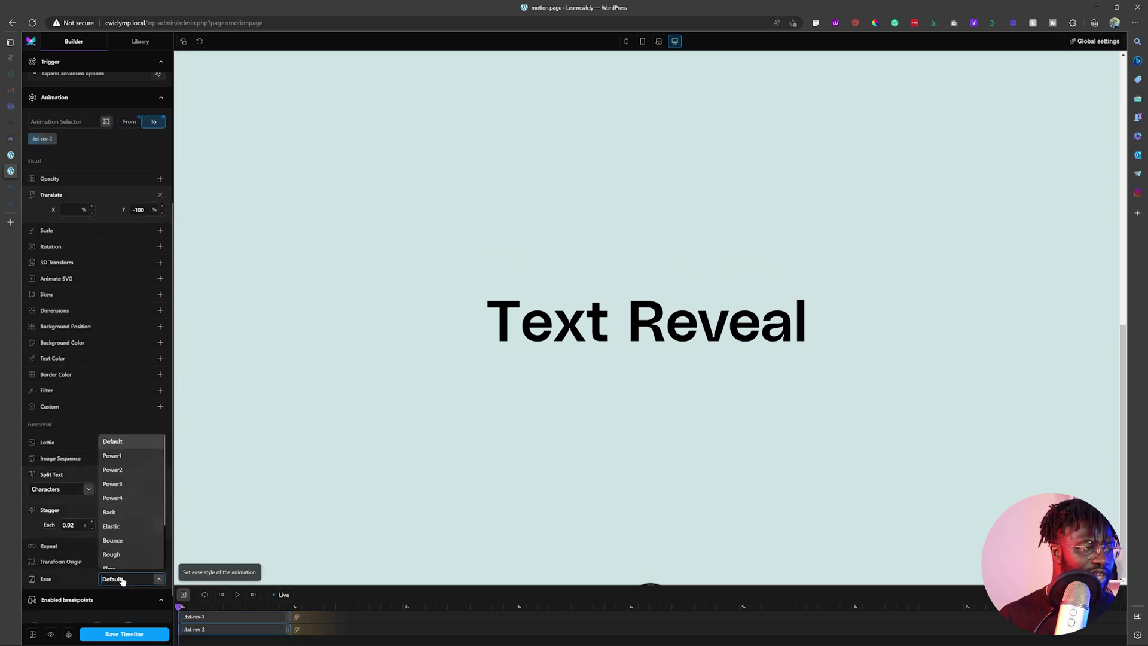
{"action": "scroll", "coordinate": [125, 546], "scroll_direction": "down", "scroll_amount": 2}
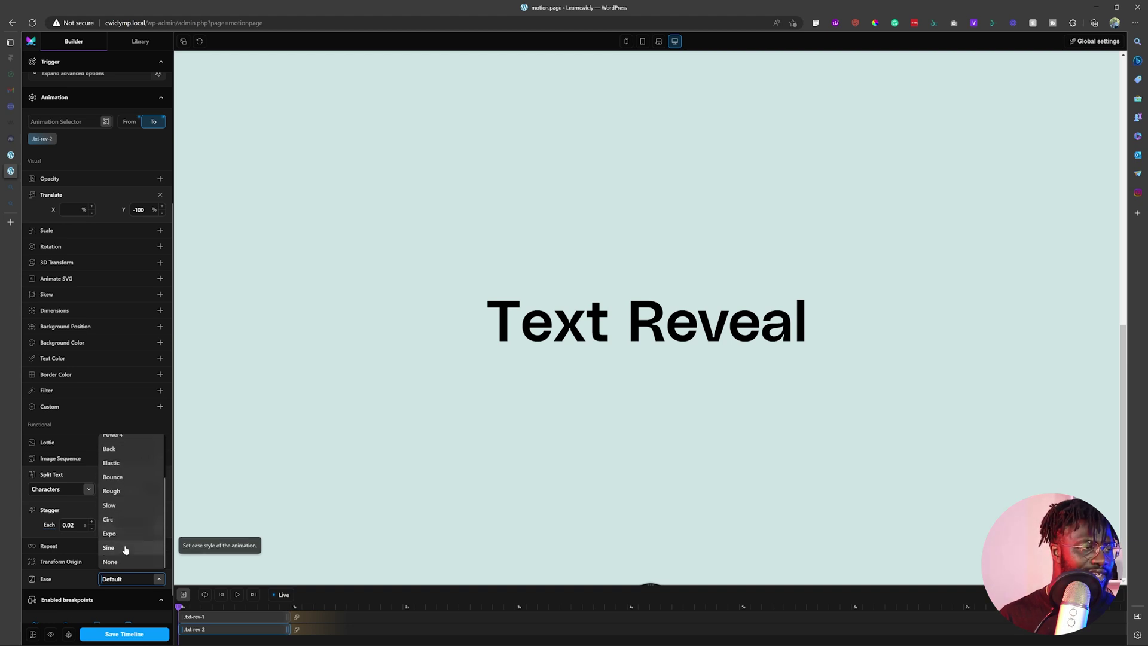
{"action": "left_click", "coordinate": [125, 548]}
{"action": "left_click", "coordinate": [213, 617]}
{"action": "left_click", "coordinate": [146, 580]}
{"action": "scroll", "coordinate": [122, 544], "scroll_direction": "down", "scroll_amount": 2}
{"action": "left_click", "coordinate": [121, 547]}
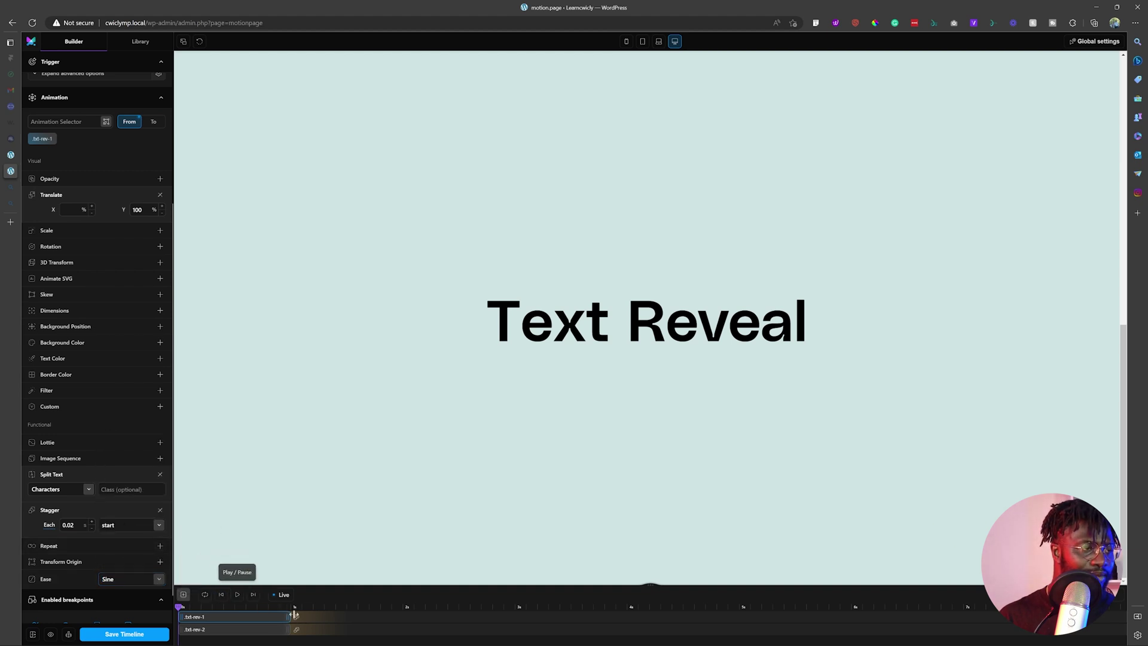
Shorten both text animations to about 0.2 s and set the ease of .txt-rev-2's From state to Sine.
{"action": "left_click_drag", "start_coordinate": [290, 617], "coordinate": [228, 617]}
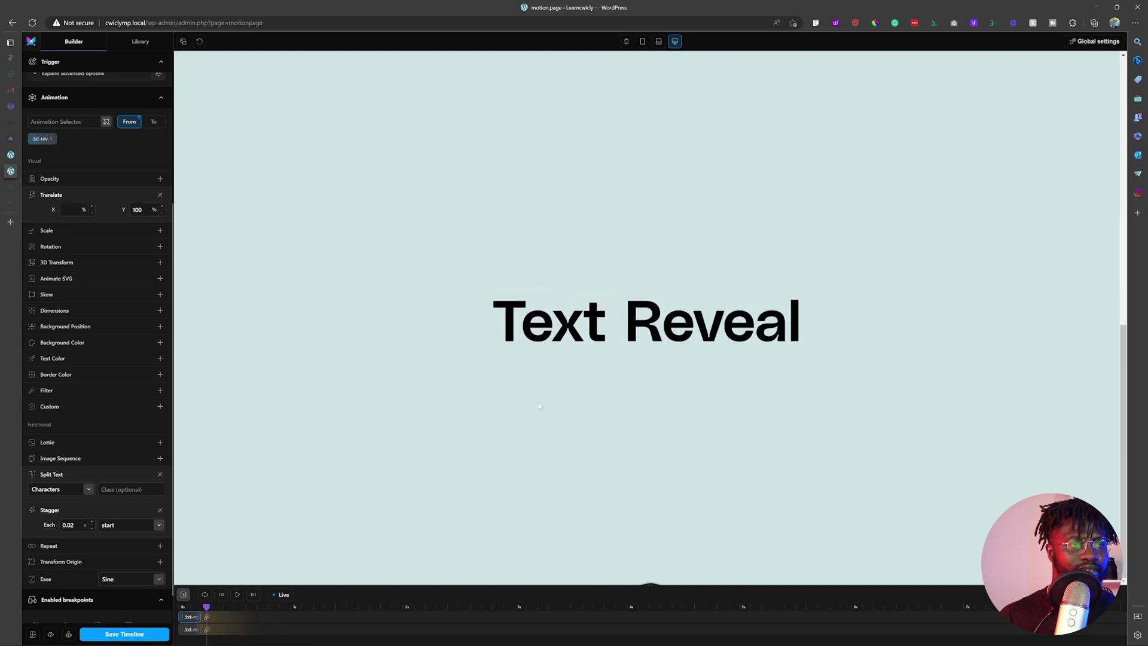
{"action": "left_click_drag", "start_coordinate": [207, 605], "coordinate": [179, 605]}
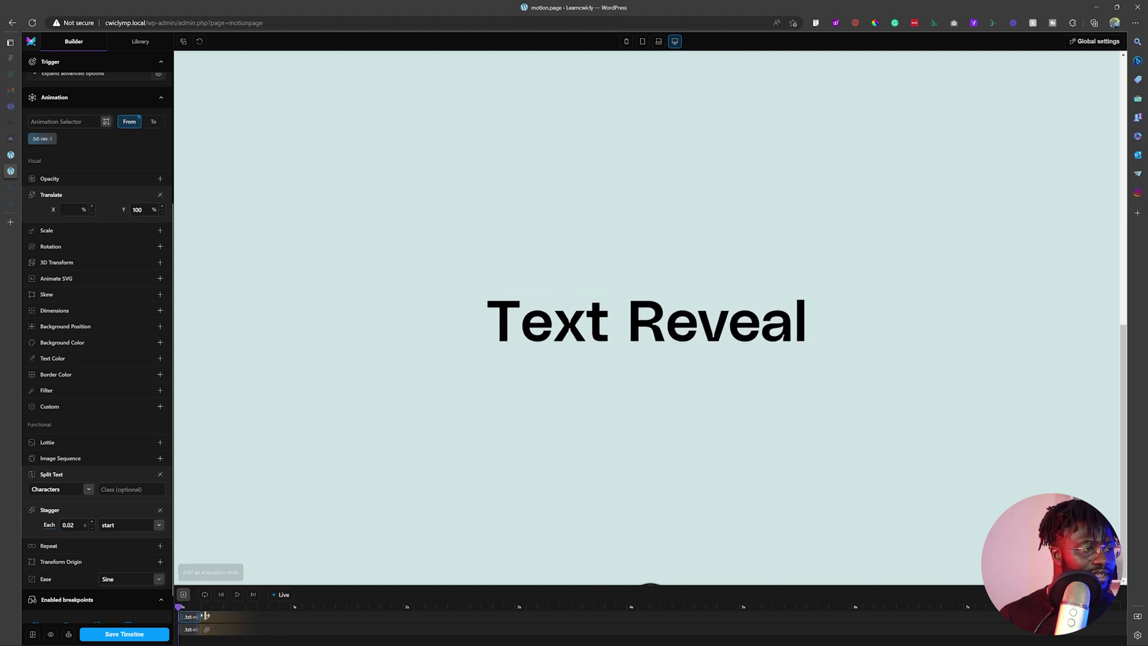
{"action": "left_click", "coordinate": [190, 628]}
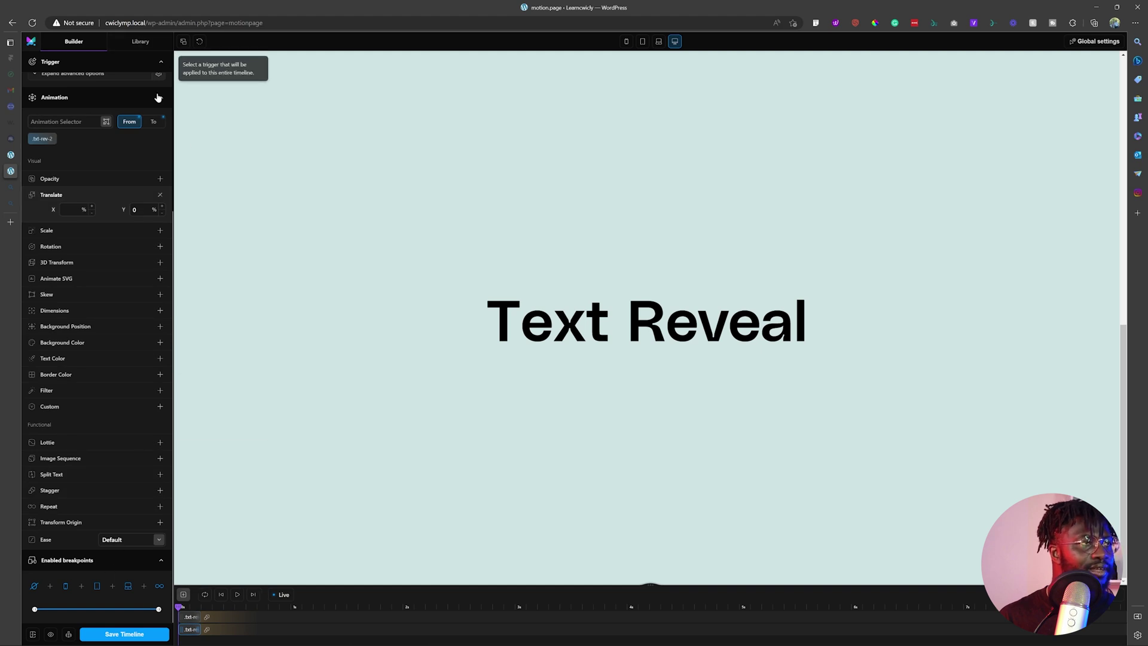
{"action": "left_click", "coordinate": [158, 127]}
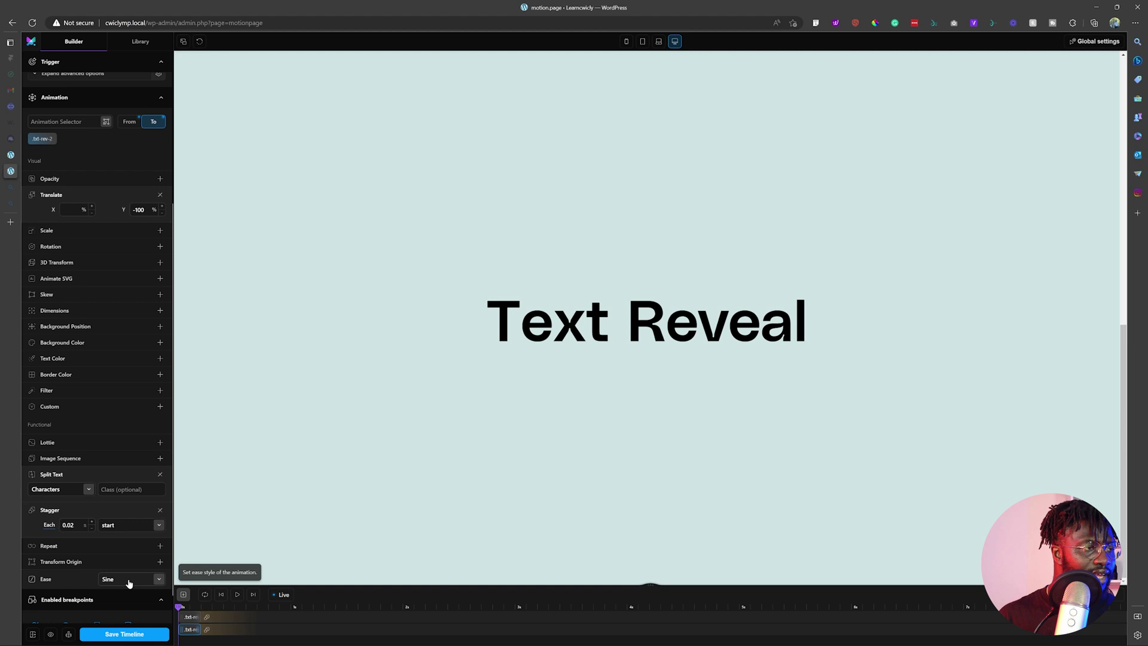
{"action": "left_click", "coordinate": [190, 617]}
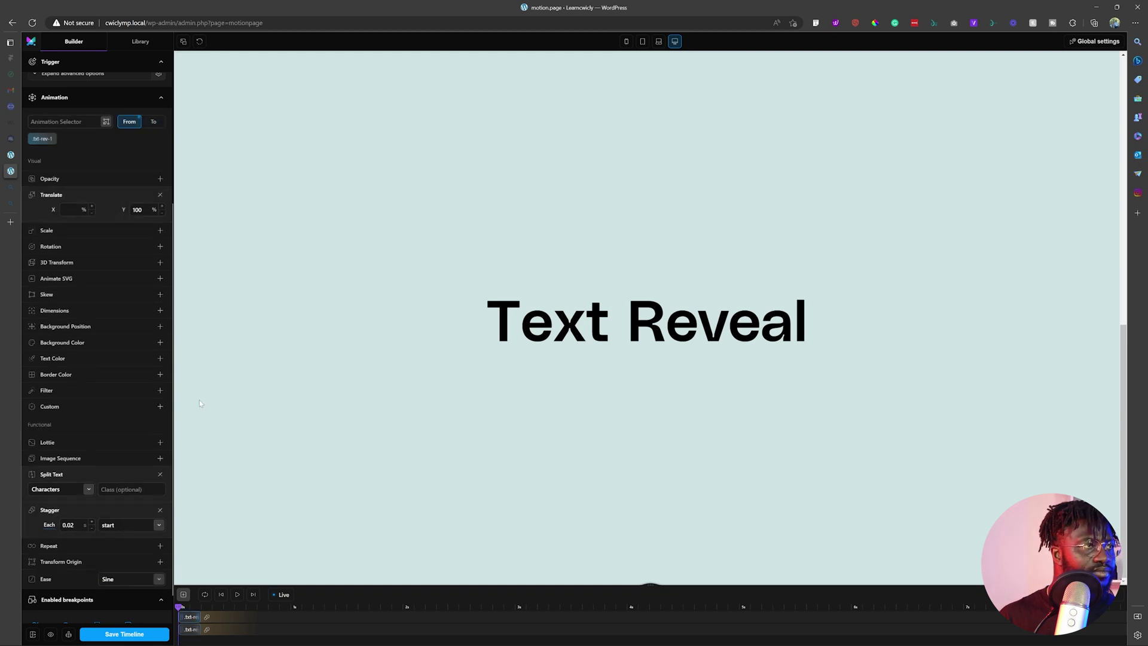
{"action": "left_click", "coordinate": [189, 629]}
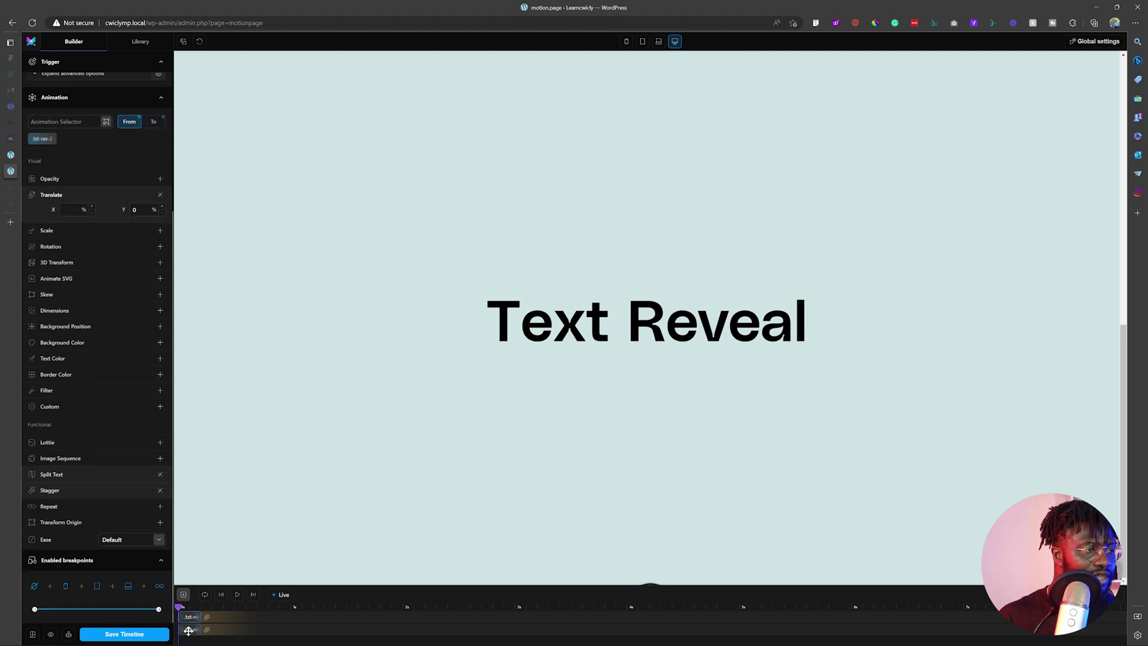
{"action": "left_click", "coordinate": [135, 541]}
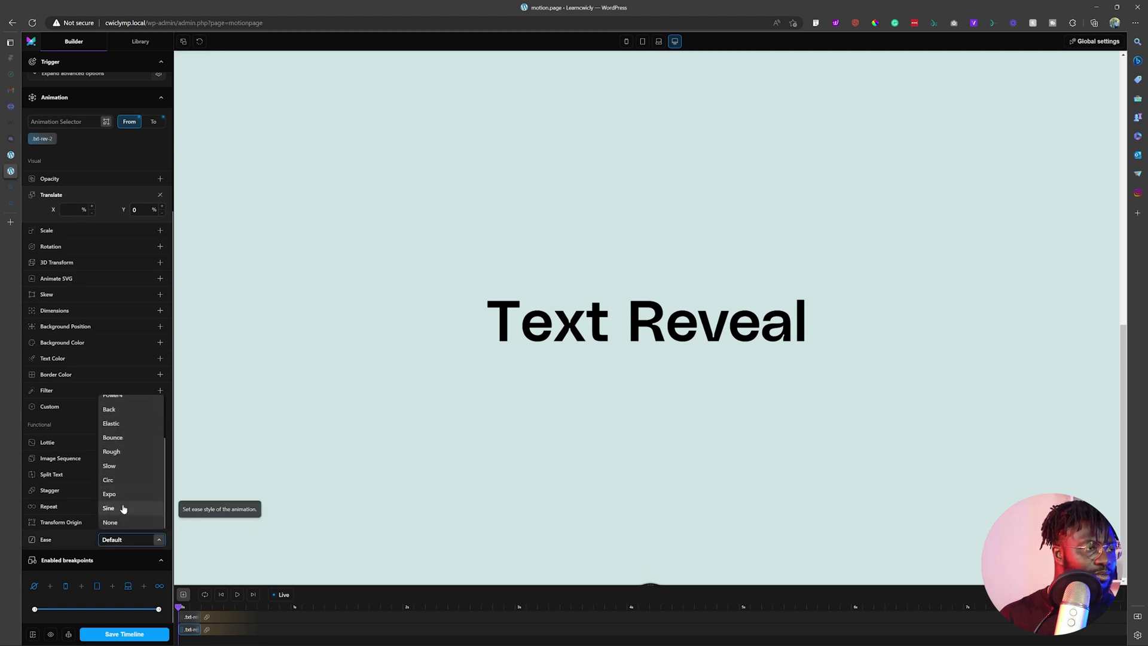
{"action": "left_click", "coordinate": [123, 508]}
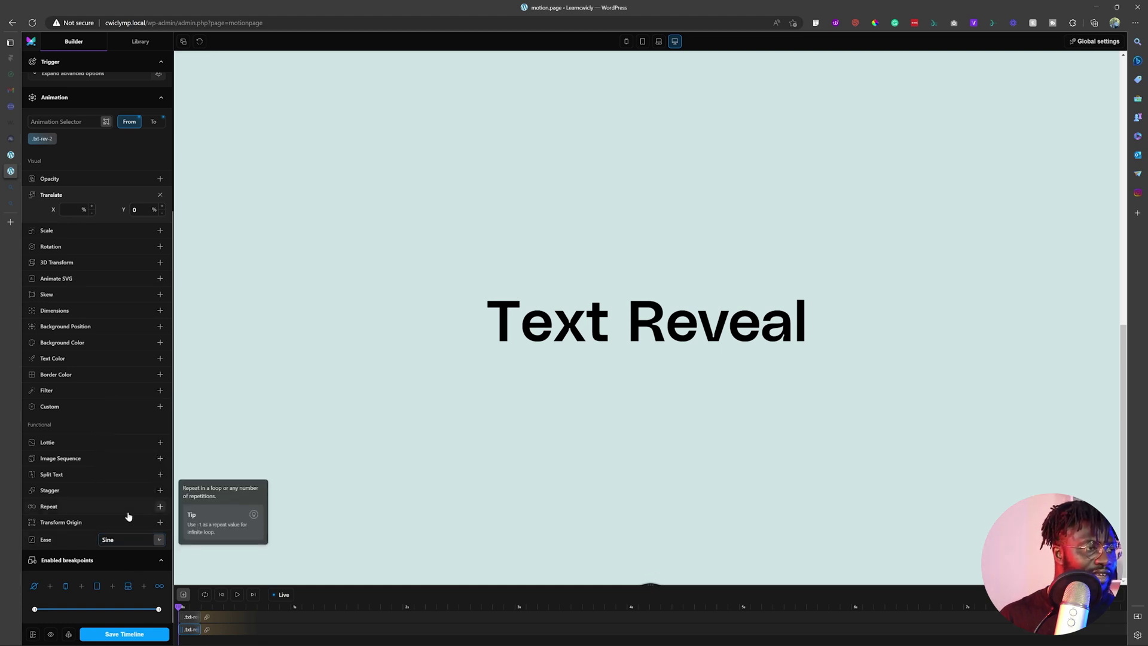
{"action": "left_click", "coordinate": [155, 122]}
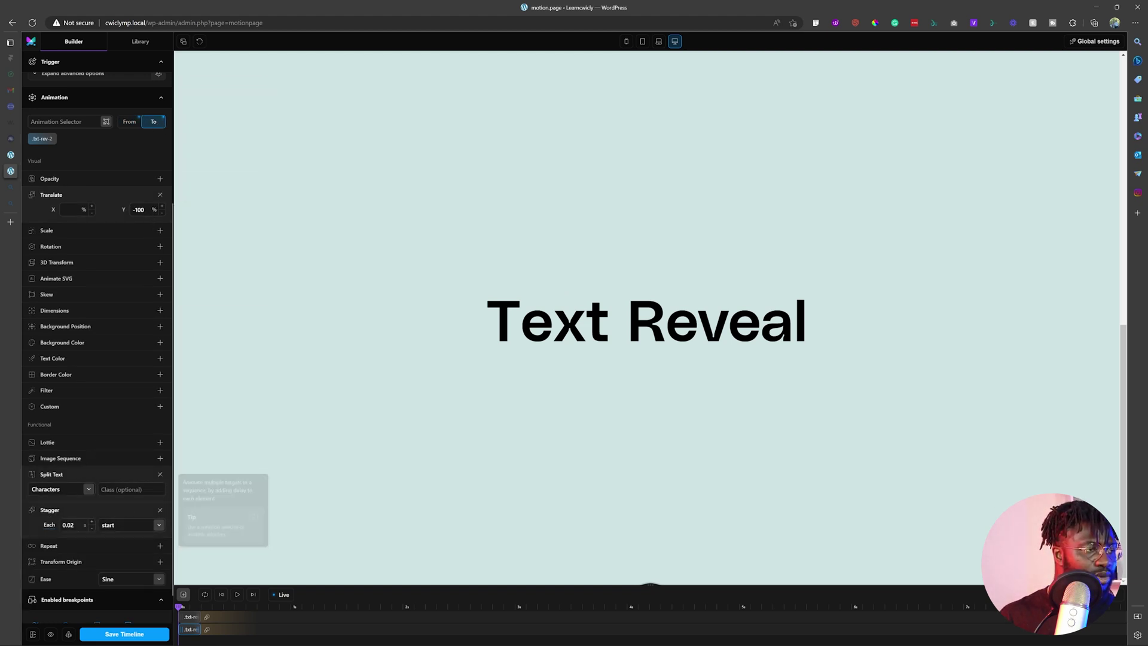
Lengthen both text animations to about 0.3 s and save the timeline with a 0.01 s per-character stagger on each.
{"action": "mouse_move", "coordinate": [209, 617]}
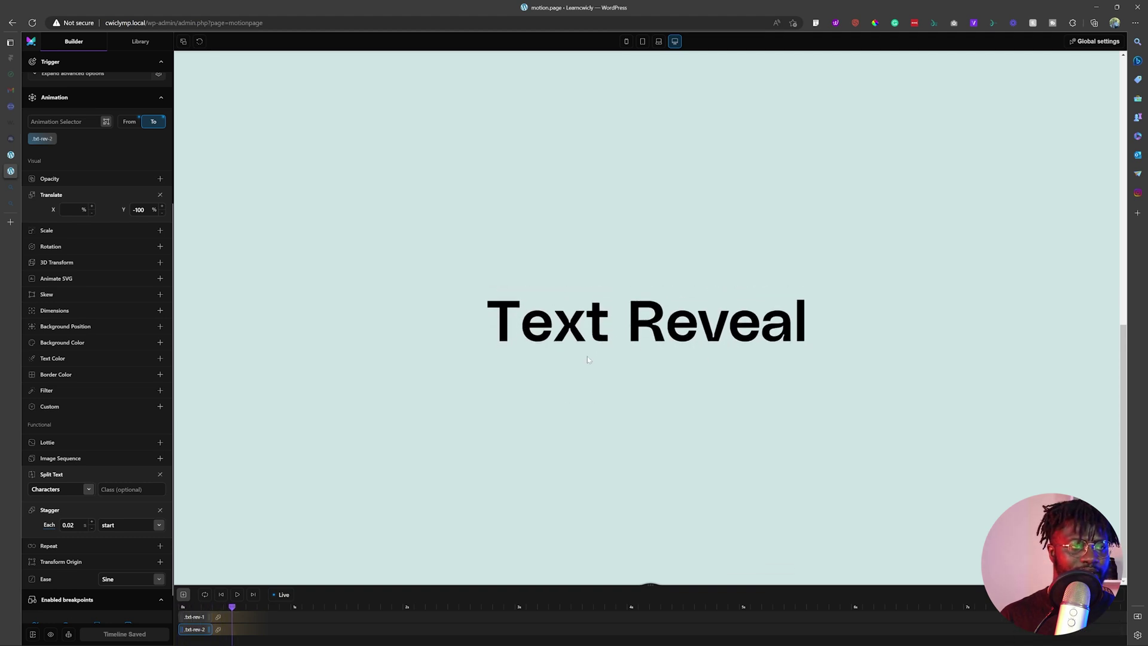
{"action": "left_click", "coordinate": [91, 529]}
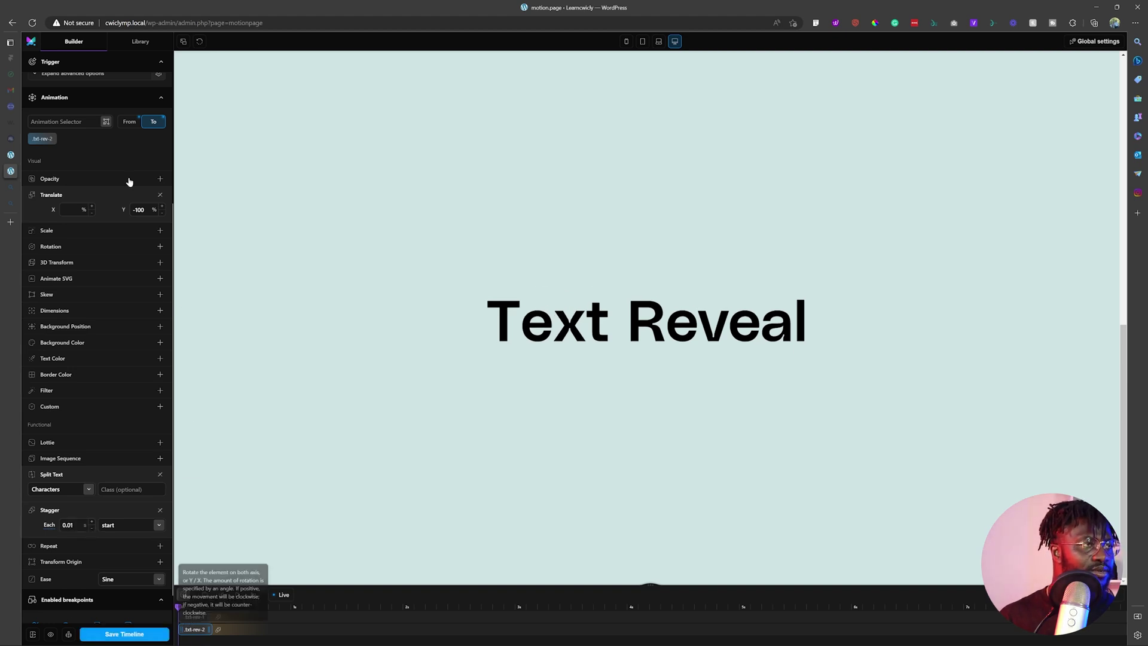
{"action": "left_click", "coordinate": [134, 122]}
{"action": "left_click", "coordinate": [147, 122]}
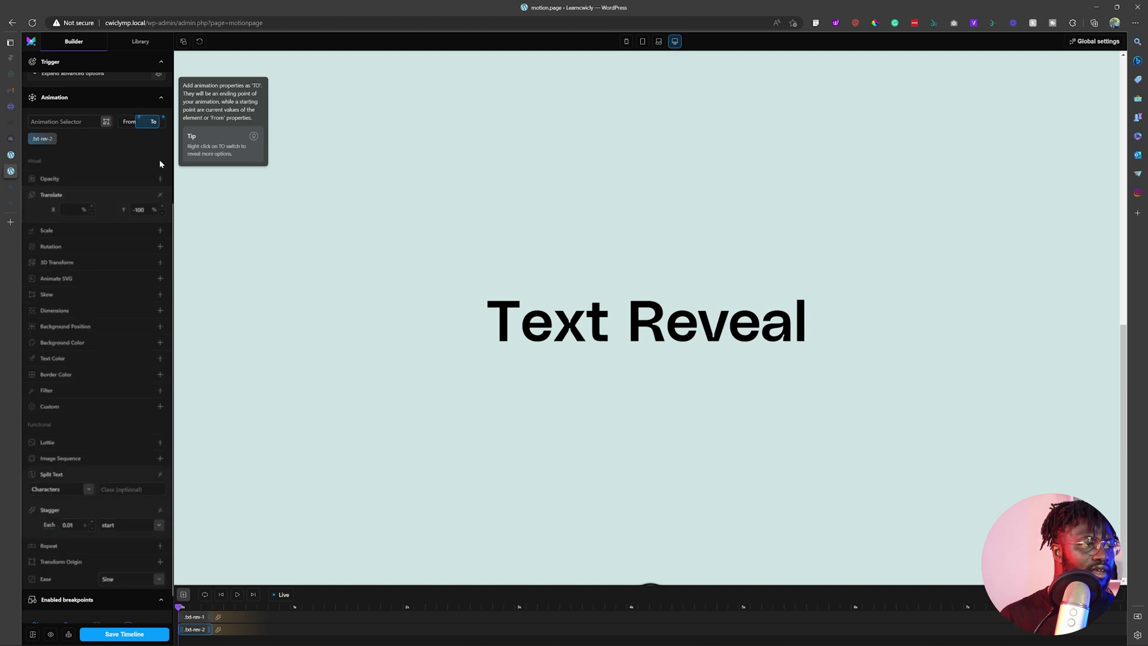
{"action": "left_click", "coordinate": [195, 616]}
{"action": "left_click", "coordinate": [91, 528]}
{"action": "left_click", "coordinate": [127, 634]}
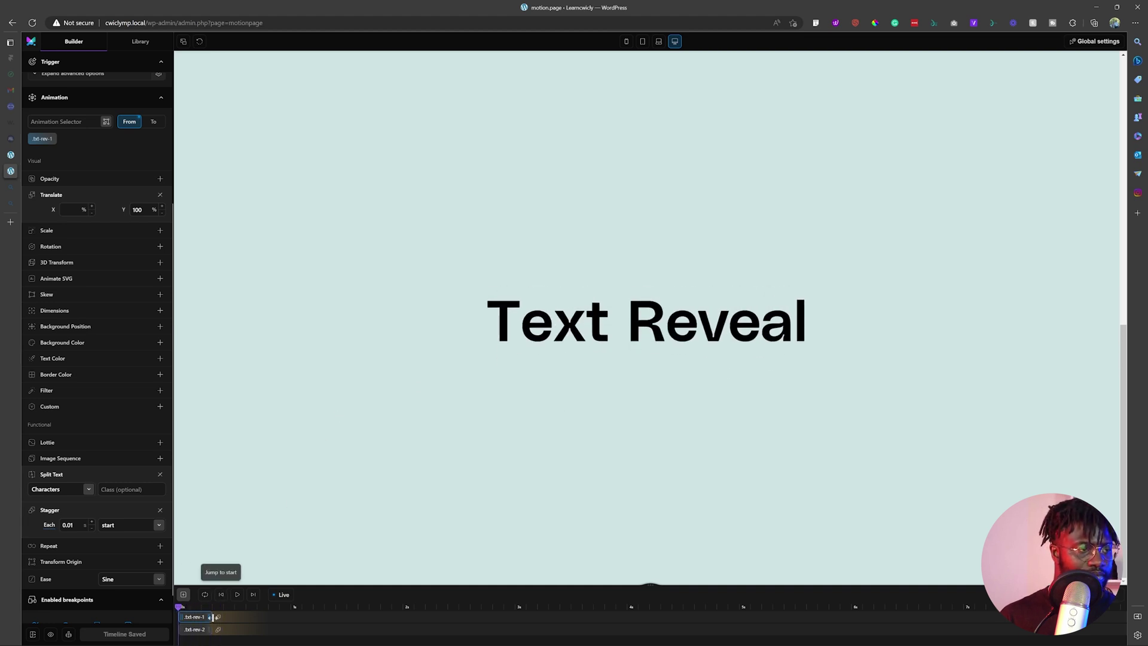
Shorten both text animations to about 0.2 s and set the ease of .txt-rev-1 to Back.
{"action": "left_click_drag", "start_coordinate": [212, 616], "coordinate": [217, 615]}
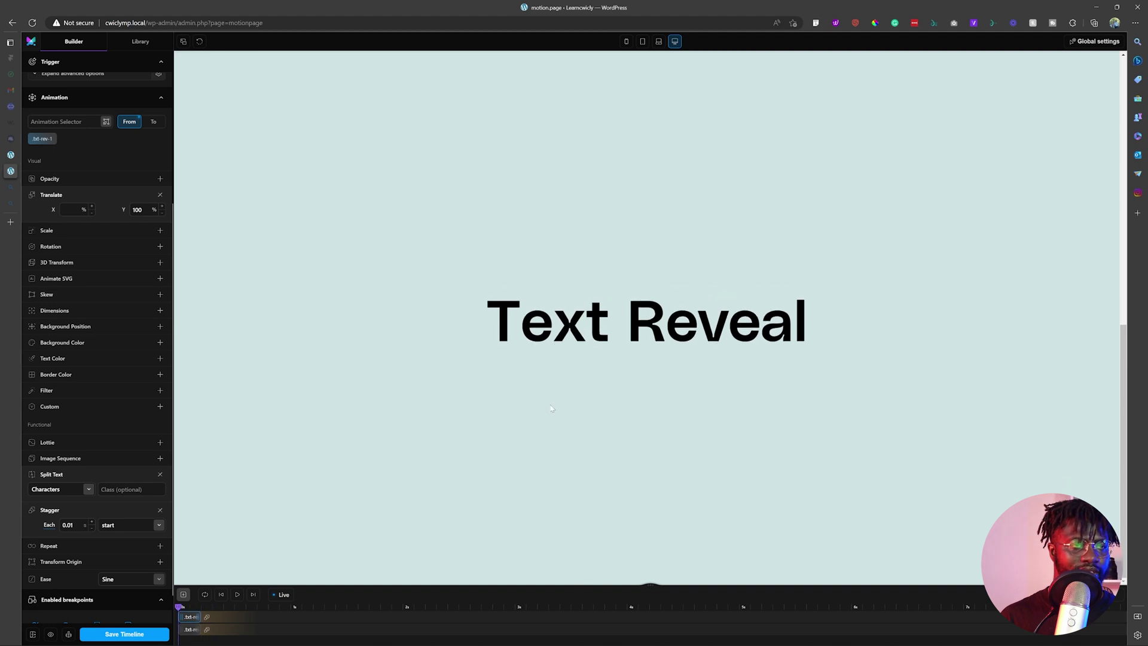
{"action": "left_click", "coordinate": [122, 581]}
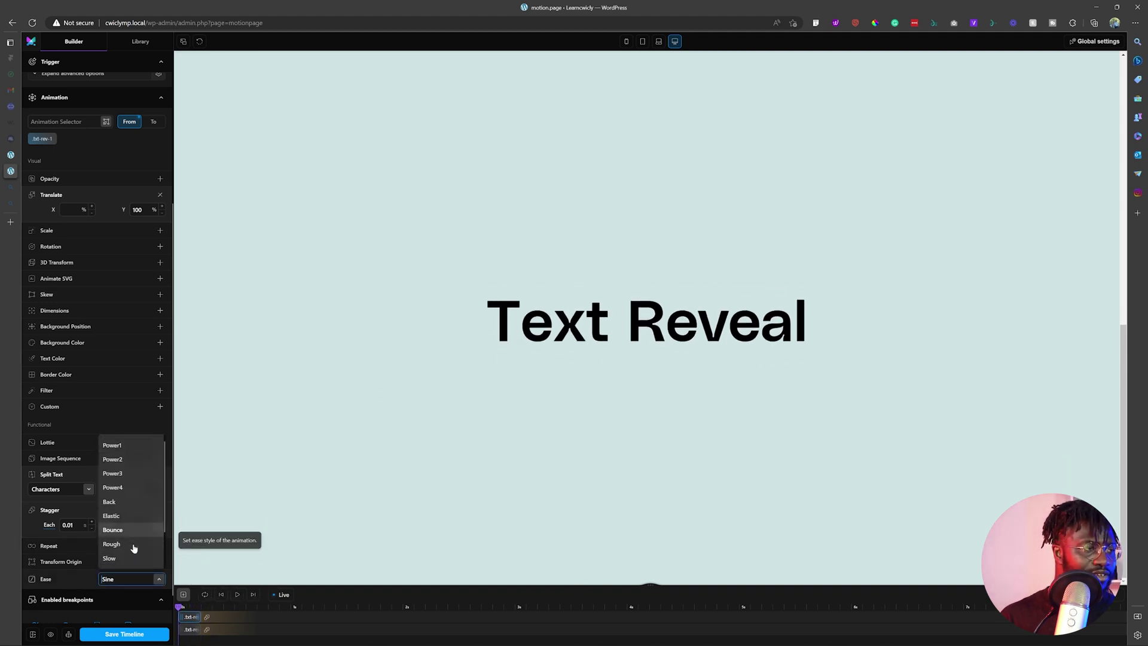
{"action": "scroll", "coordinate": [129, 526], "scroll_direction": "down", "scroll_amount": 1}
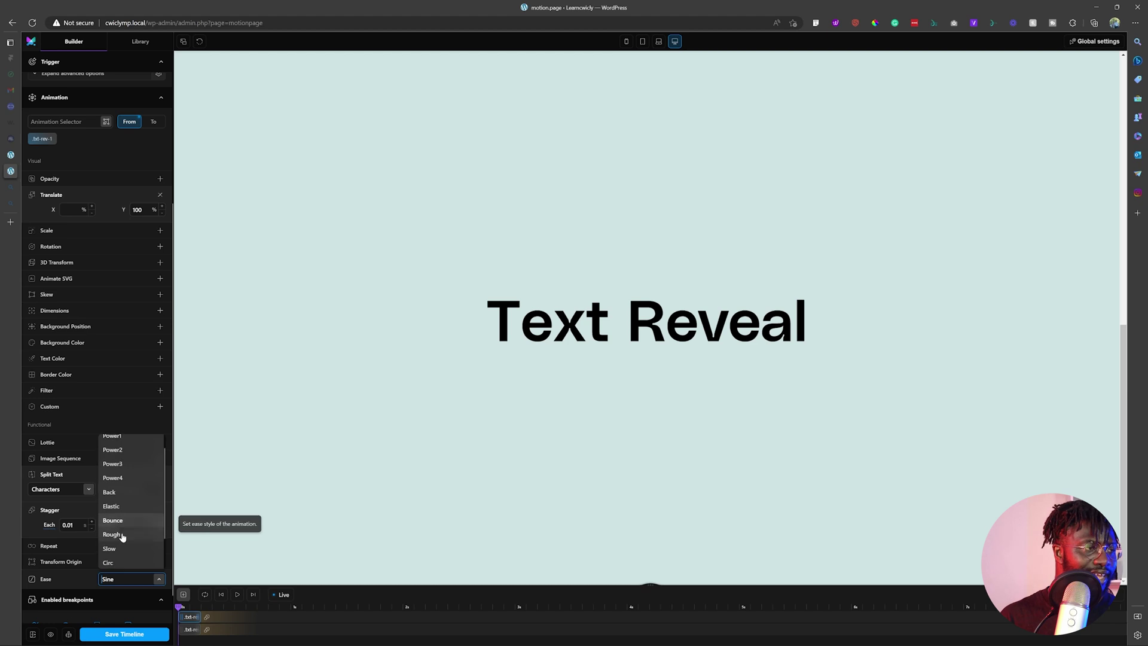
{"action": "left_click", "coordinate": [127, 493]}
Set the ease of .txt-rev-2's From and To states to Back, then save the timeline and preview it.
{"action": "left_click", "coordinate": [192, 628]}
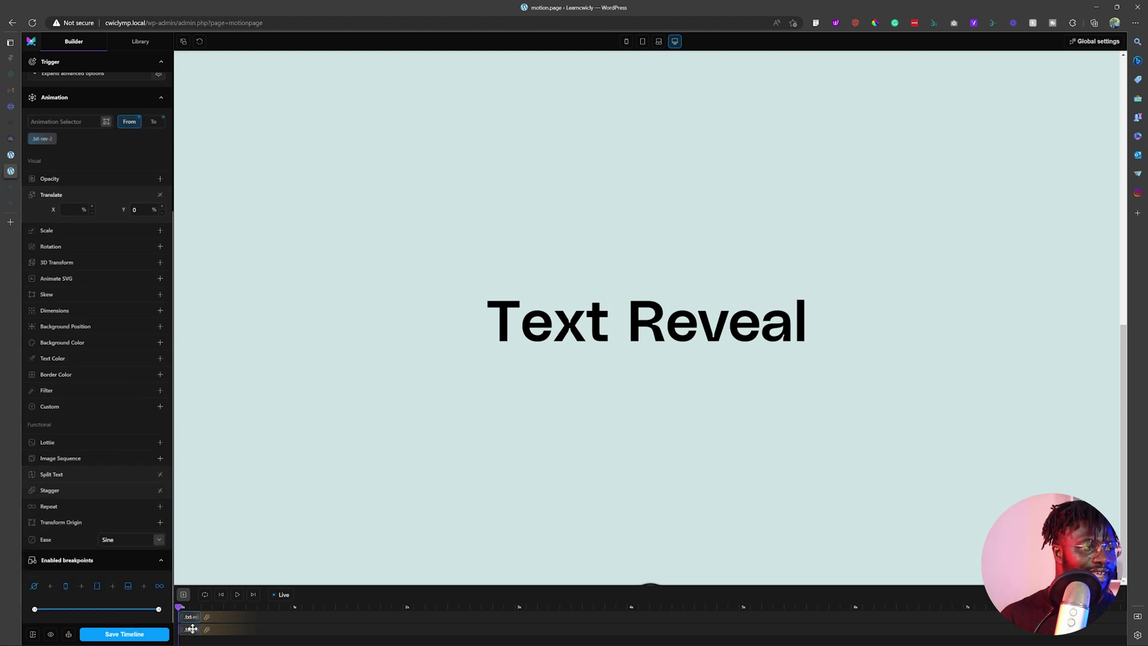
{"action": "left_click", "coordinate": [121, 540]}
{"action": "scroll", "coordinate": [123, 496], "scroll_direction": "down", "scroll_amount": 4}
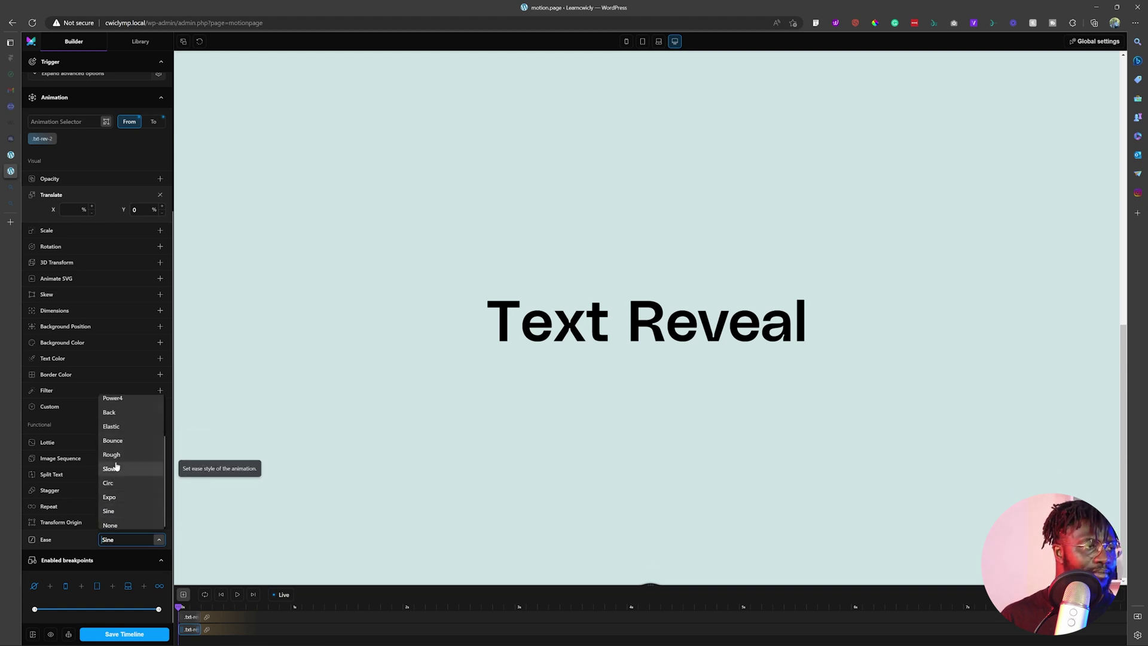
{"action": "left_click", "coordinate": [123, 414]}
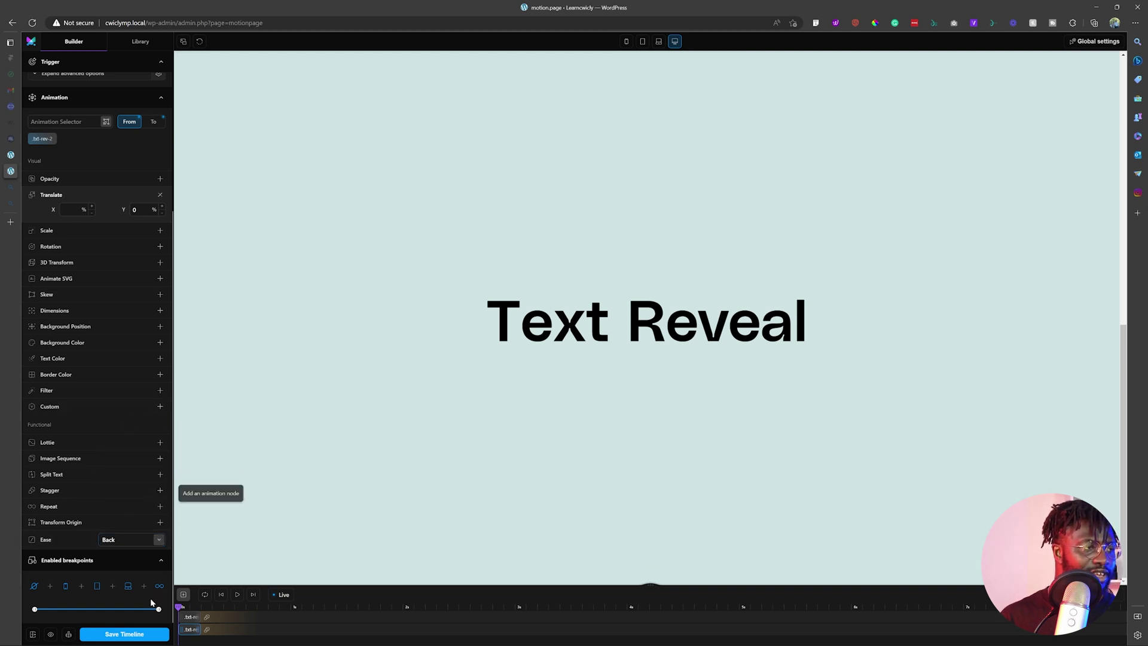
{"action": "left_click", "coordinate": [154, 122]}
{"action": "left_click", "coordinate": [115, 577]}
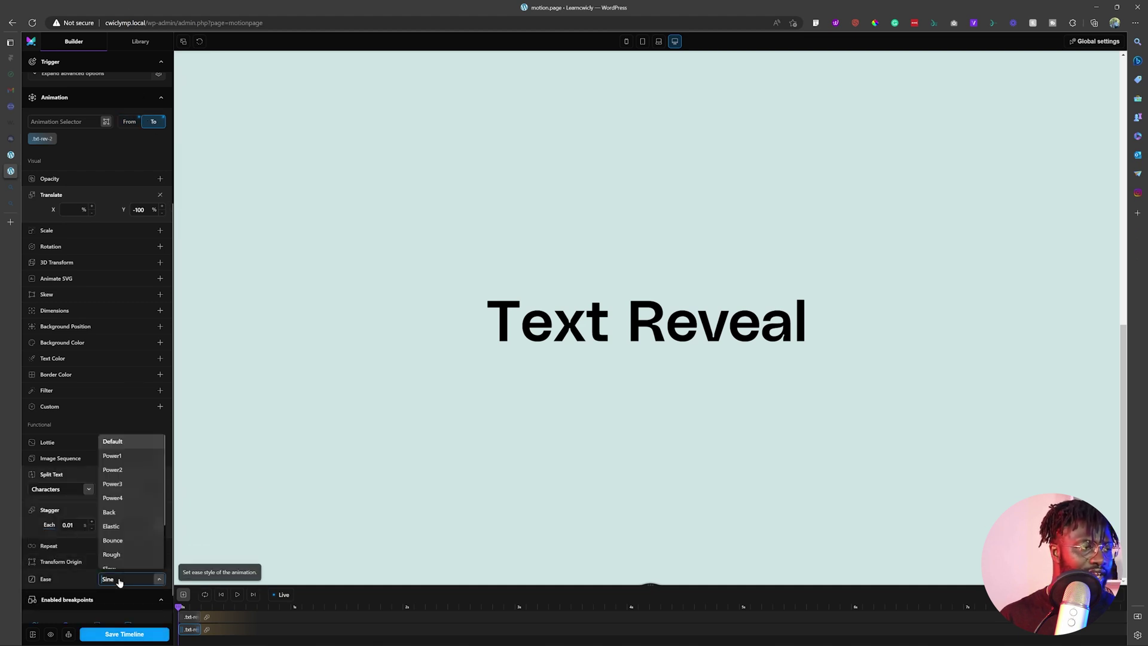
{"action": "left_click", "coordinate": [118, 510]}
{"action": "left_click", "coordinate": [156, 630]}
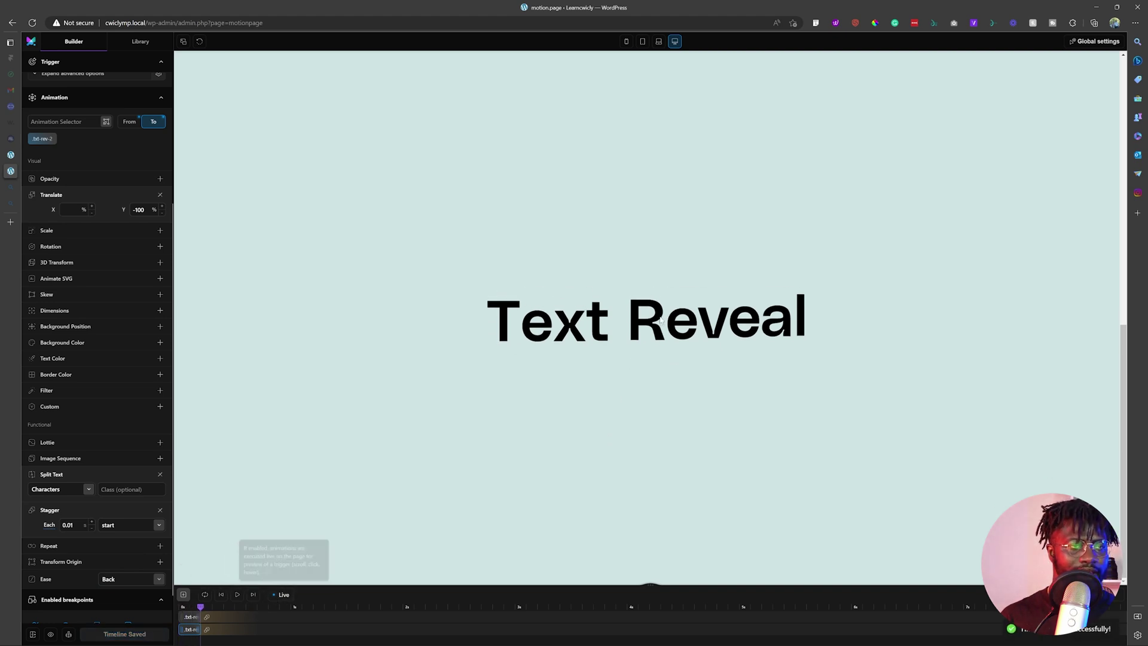
{"action": "scroll", "coordinate": [660, 343], "scroll_direction": "down", "scroll_amount": 2}
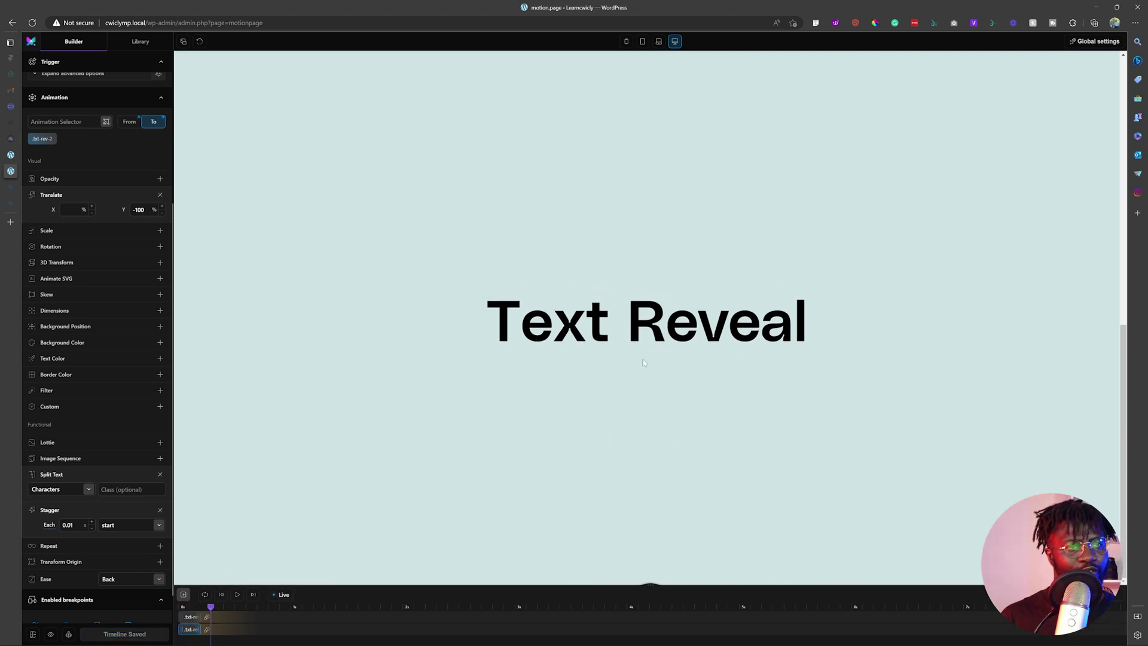
{"action": "scroll", "coordinate": [546, 406], "scroll_direction": "up", "scroll_amount": 2}
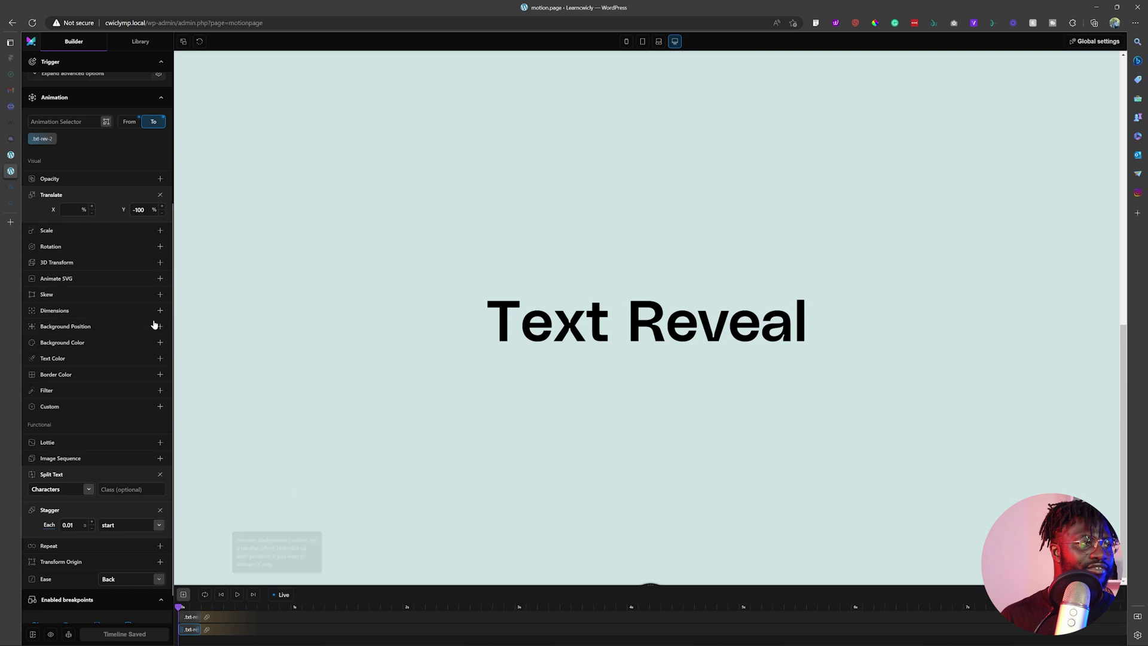
Try a horizontal scale of 0.95 on .txt-rev-2's To state and remove the scale property again.
{"action": "left_click", "coordinate": [159, 230]}
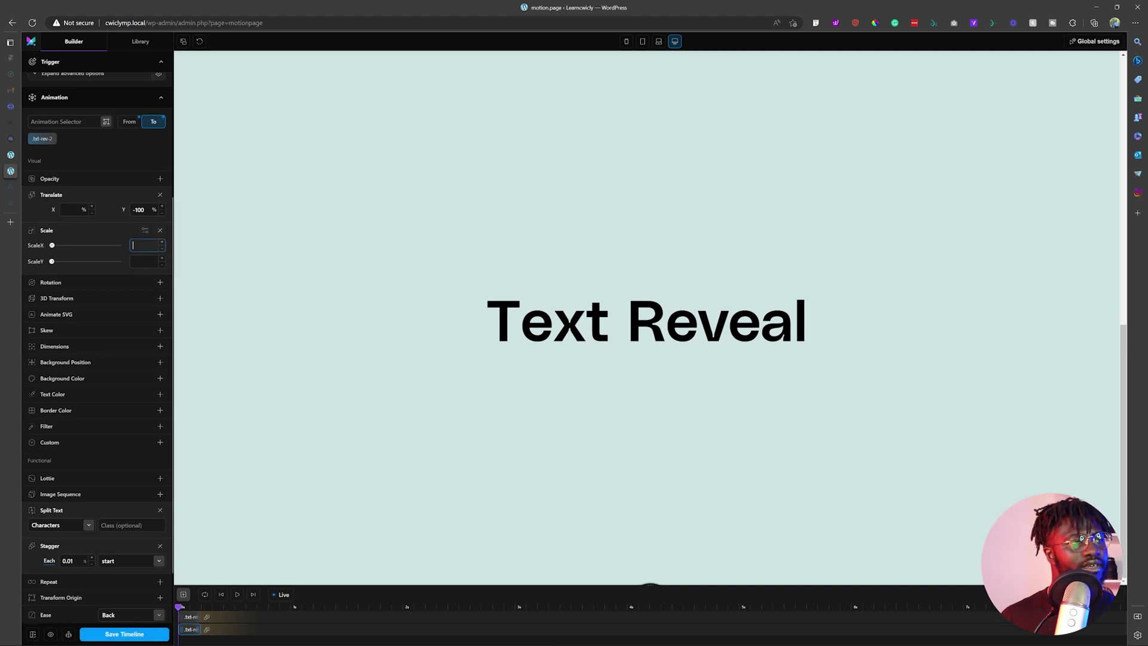
{"action": "type", "text": "1"}
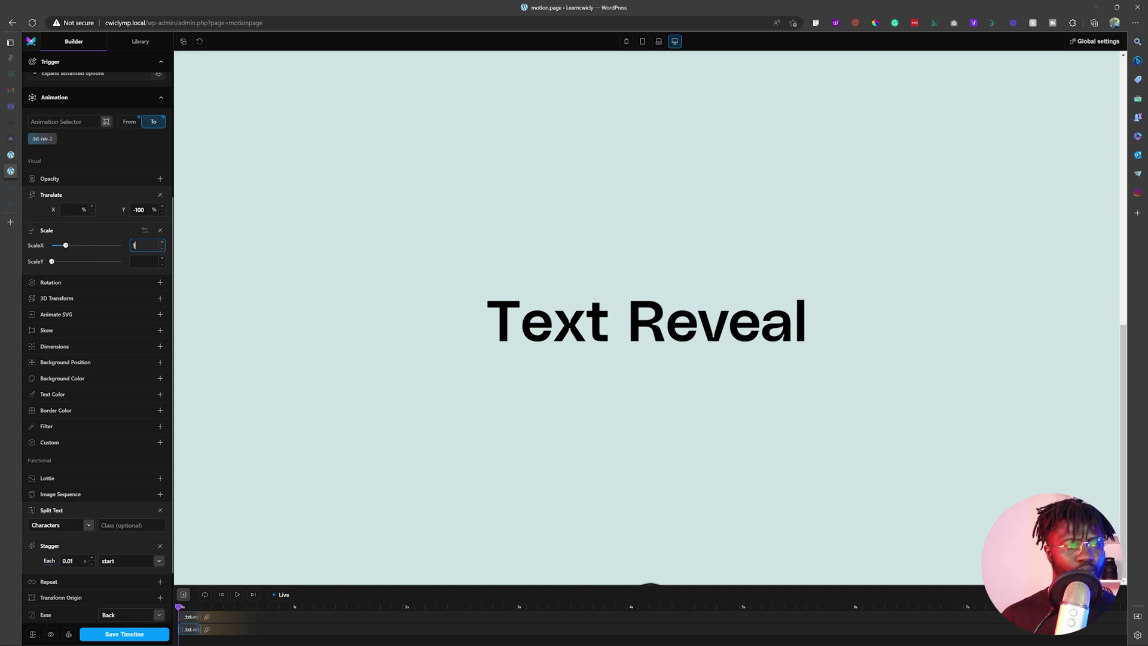
{"action": "key", "text": "Down"}
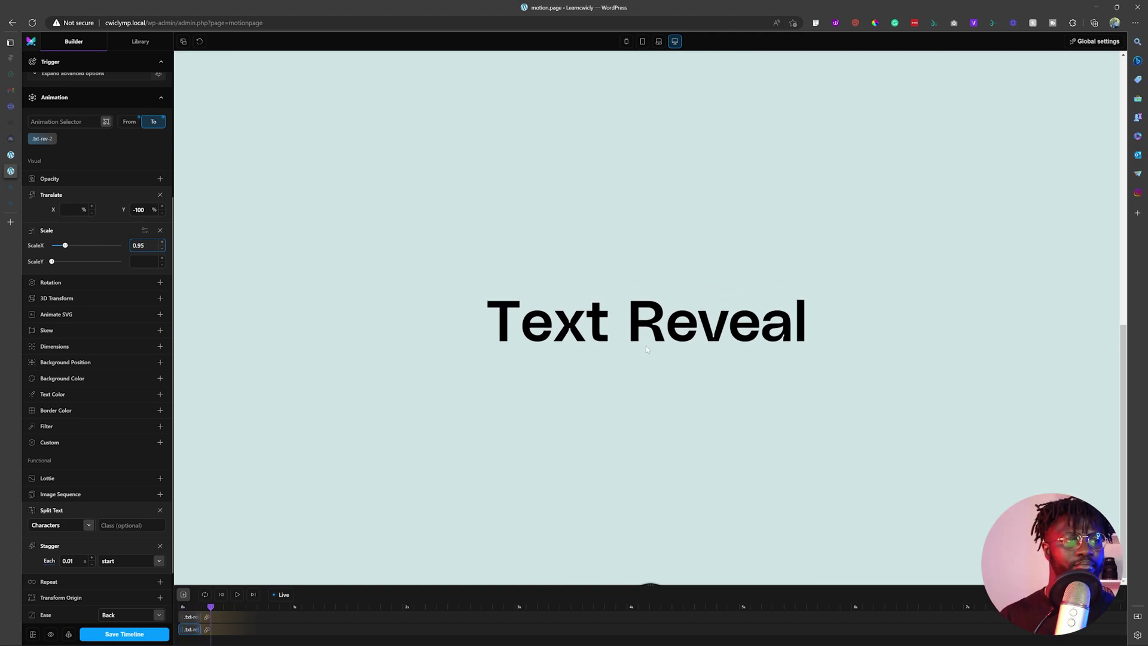
{"action": "left_click", "coordinate": [160, 230]}
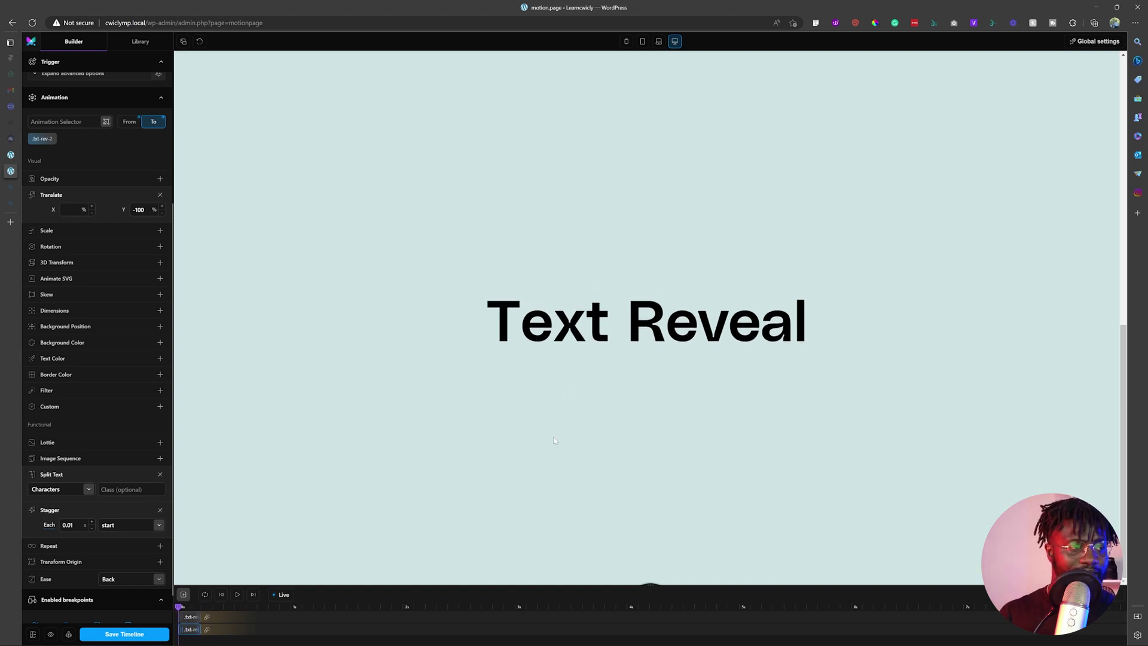
Set the stagger order of both .txt-rev-2 and .txt-rev-1 to random.
{"action": "left_click", "coordinate": [126, 529]}
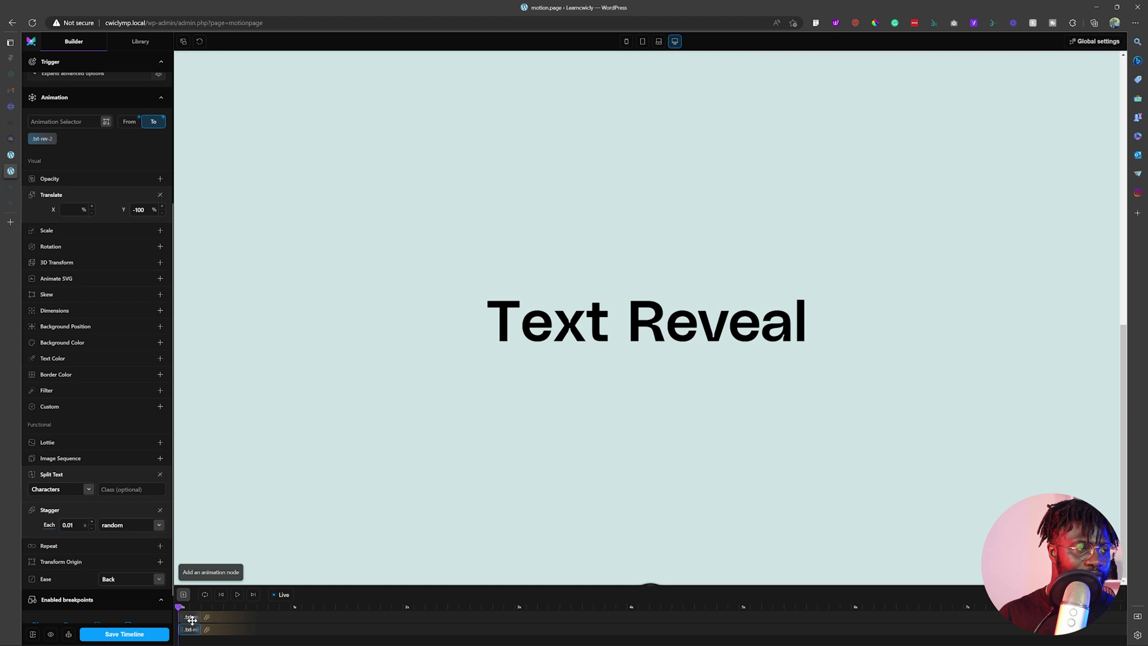
{"action": "left_click", "coordinate": [191, 616]}
{"action": "left_click", "coordinate": [121, 526]}
{"action": "left_click", "coordinate": [117, 492]}
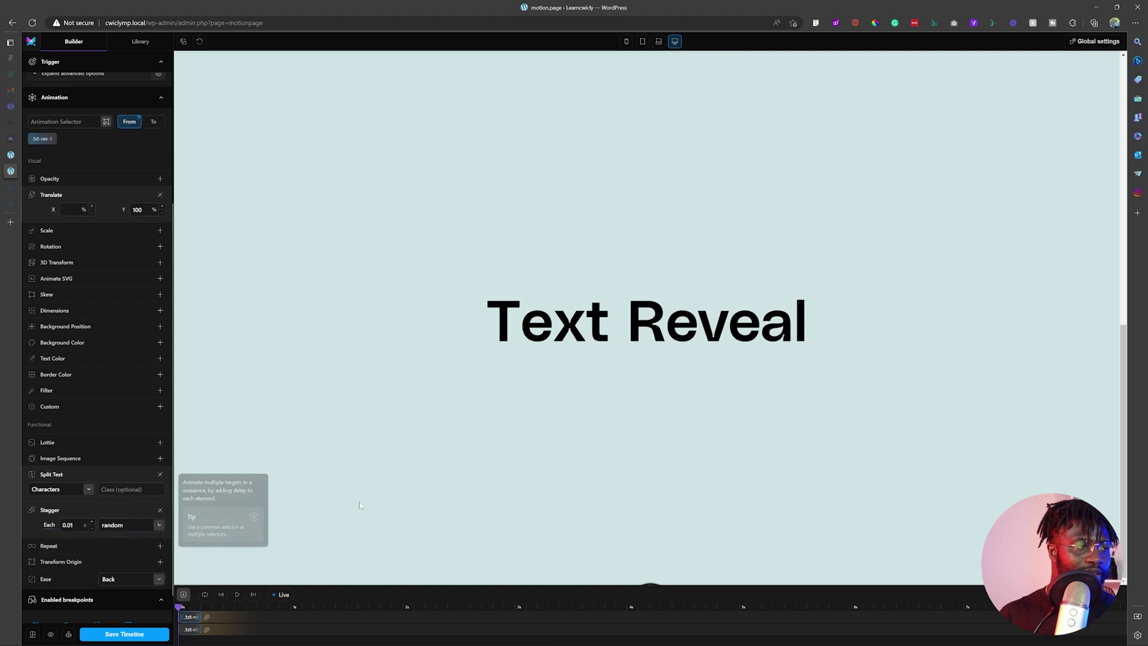